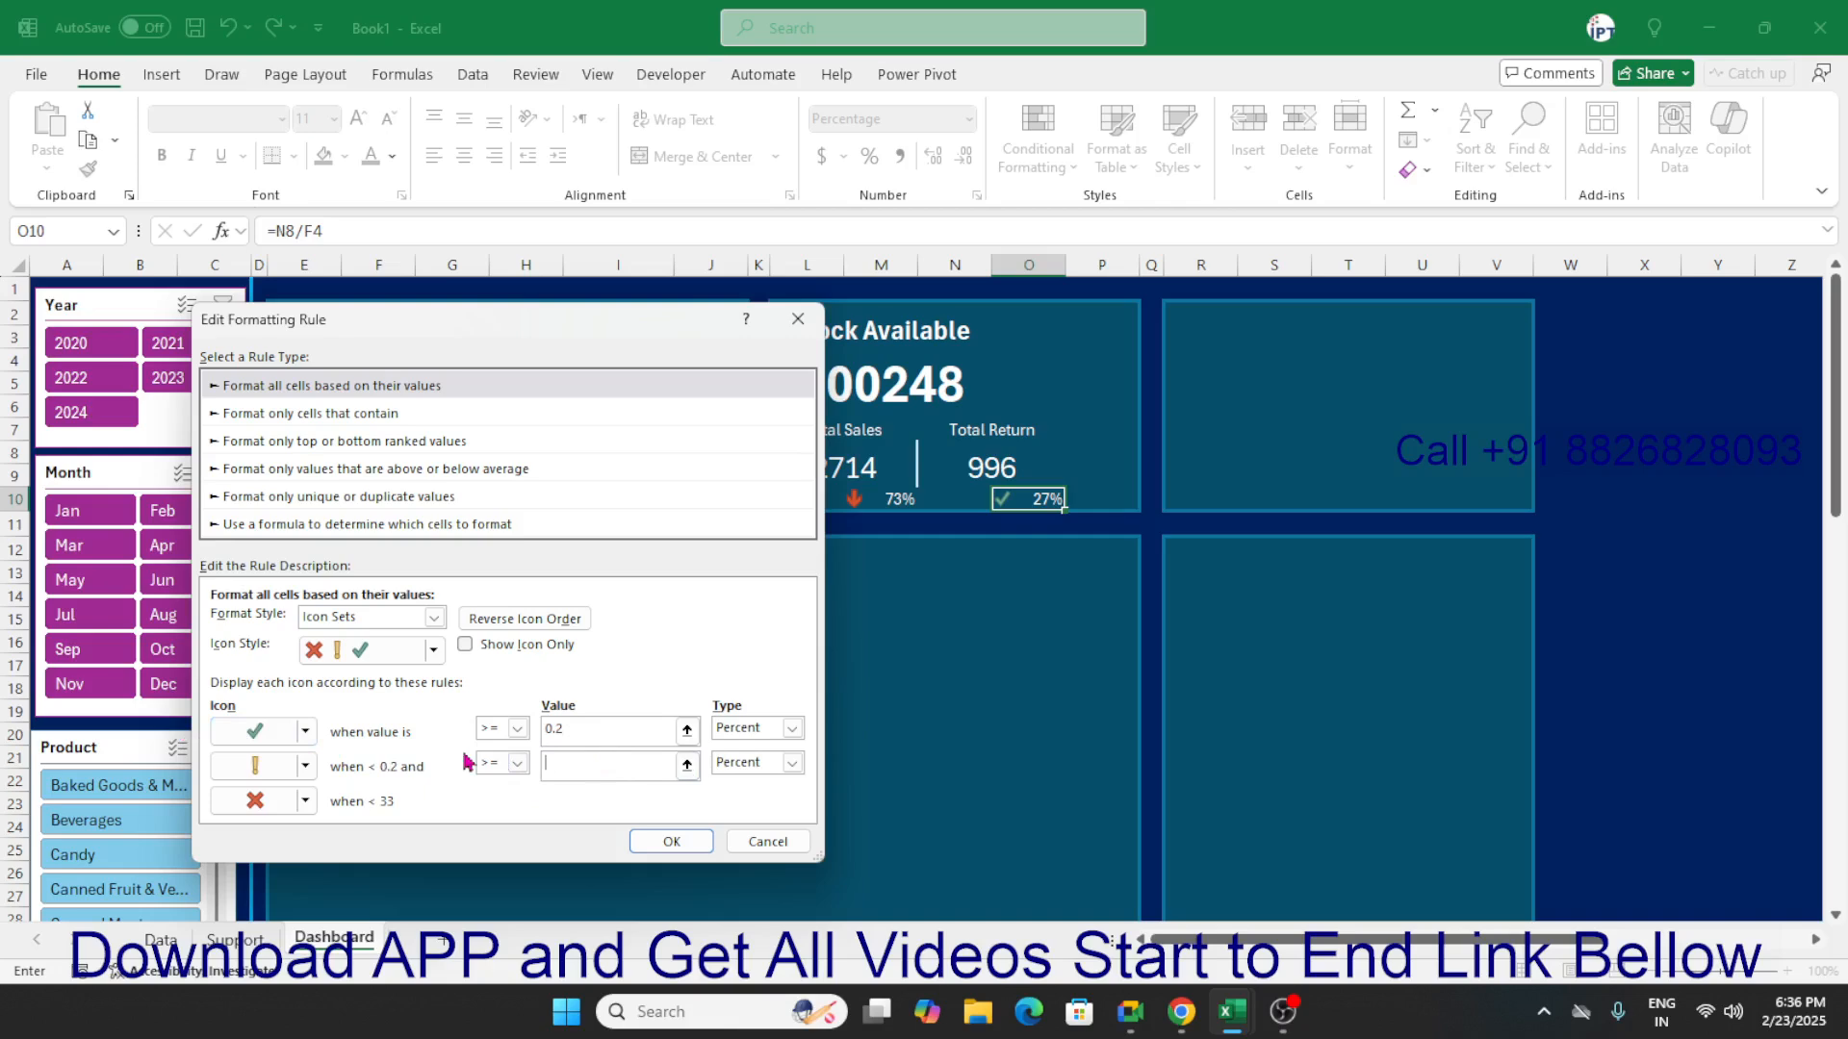
# Set both thresholds of O10's icon-set rule to the Number type, with values 0.2 and 0.1.
pyautogui.click(791, 728)
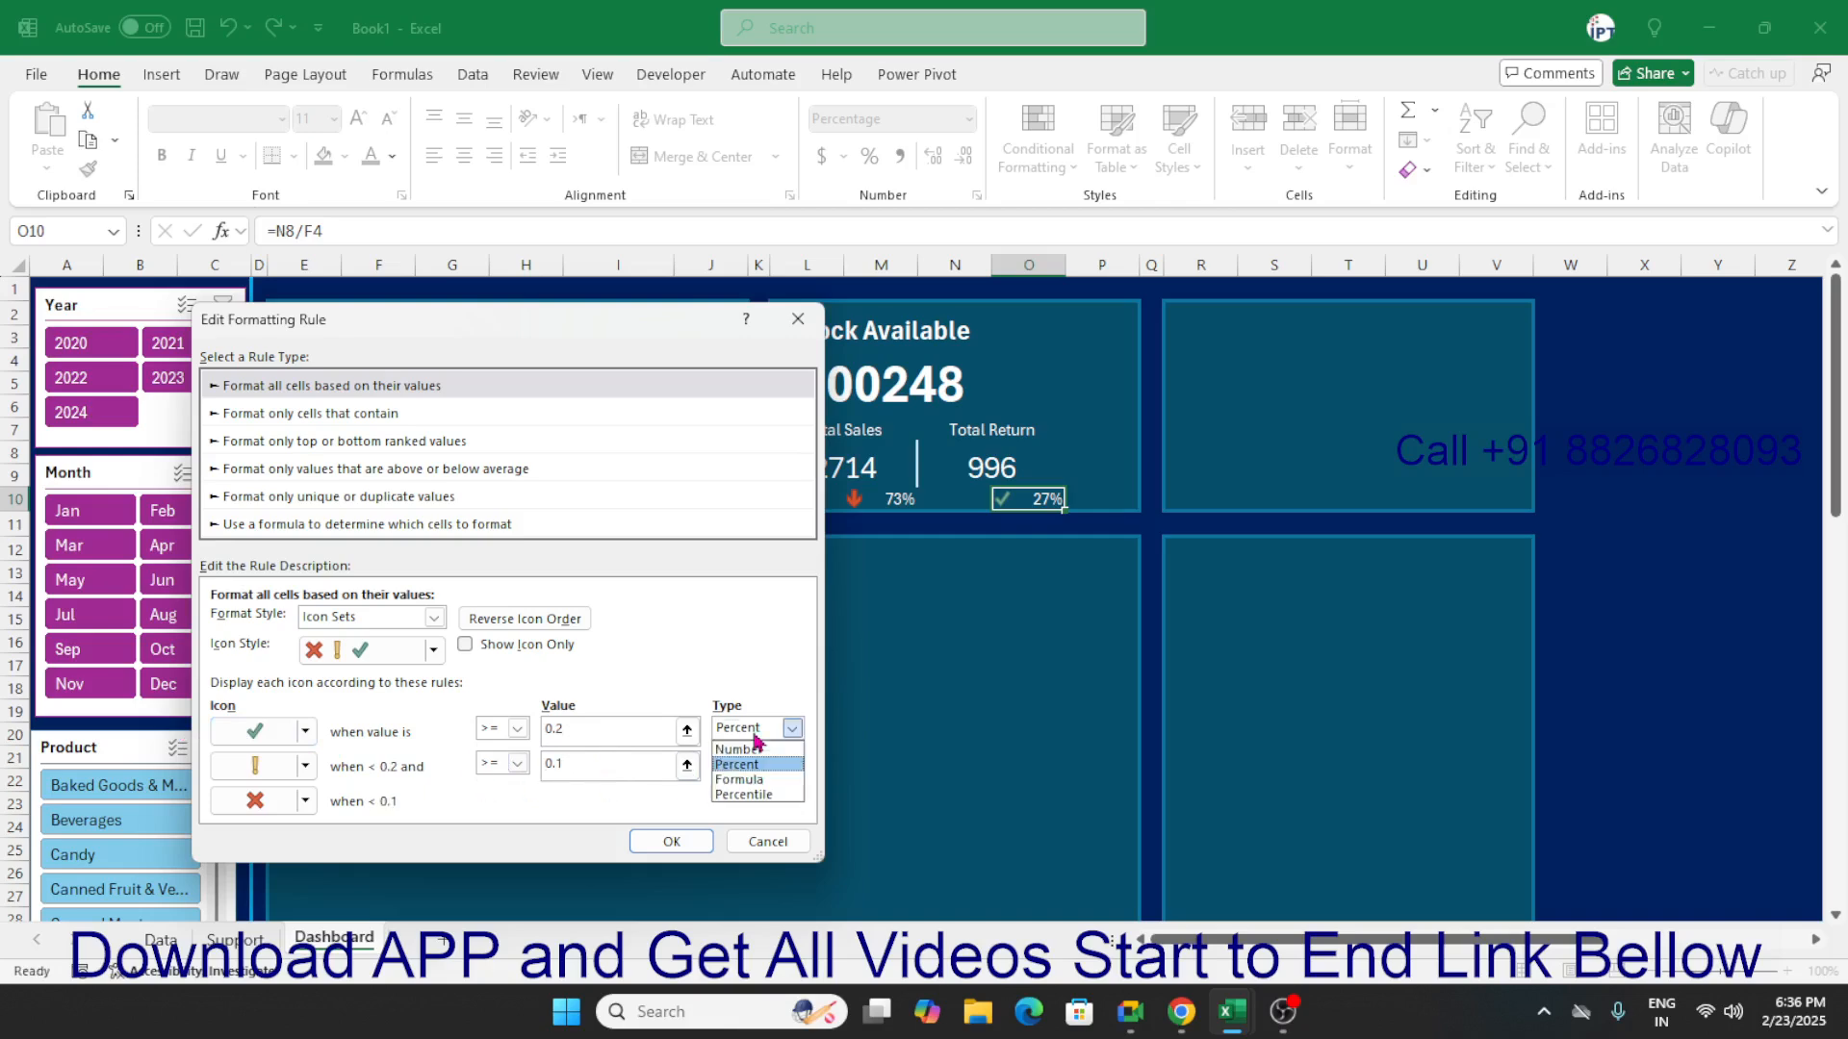
pyautogui.click(743, 750)
pyautogui.click(752, 762)
pyautogui.click(753, 786)
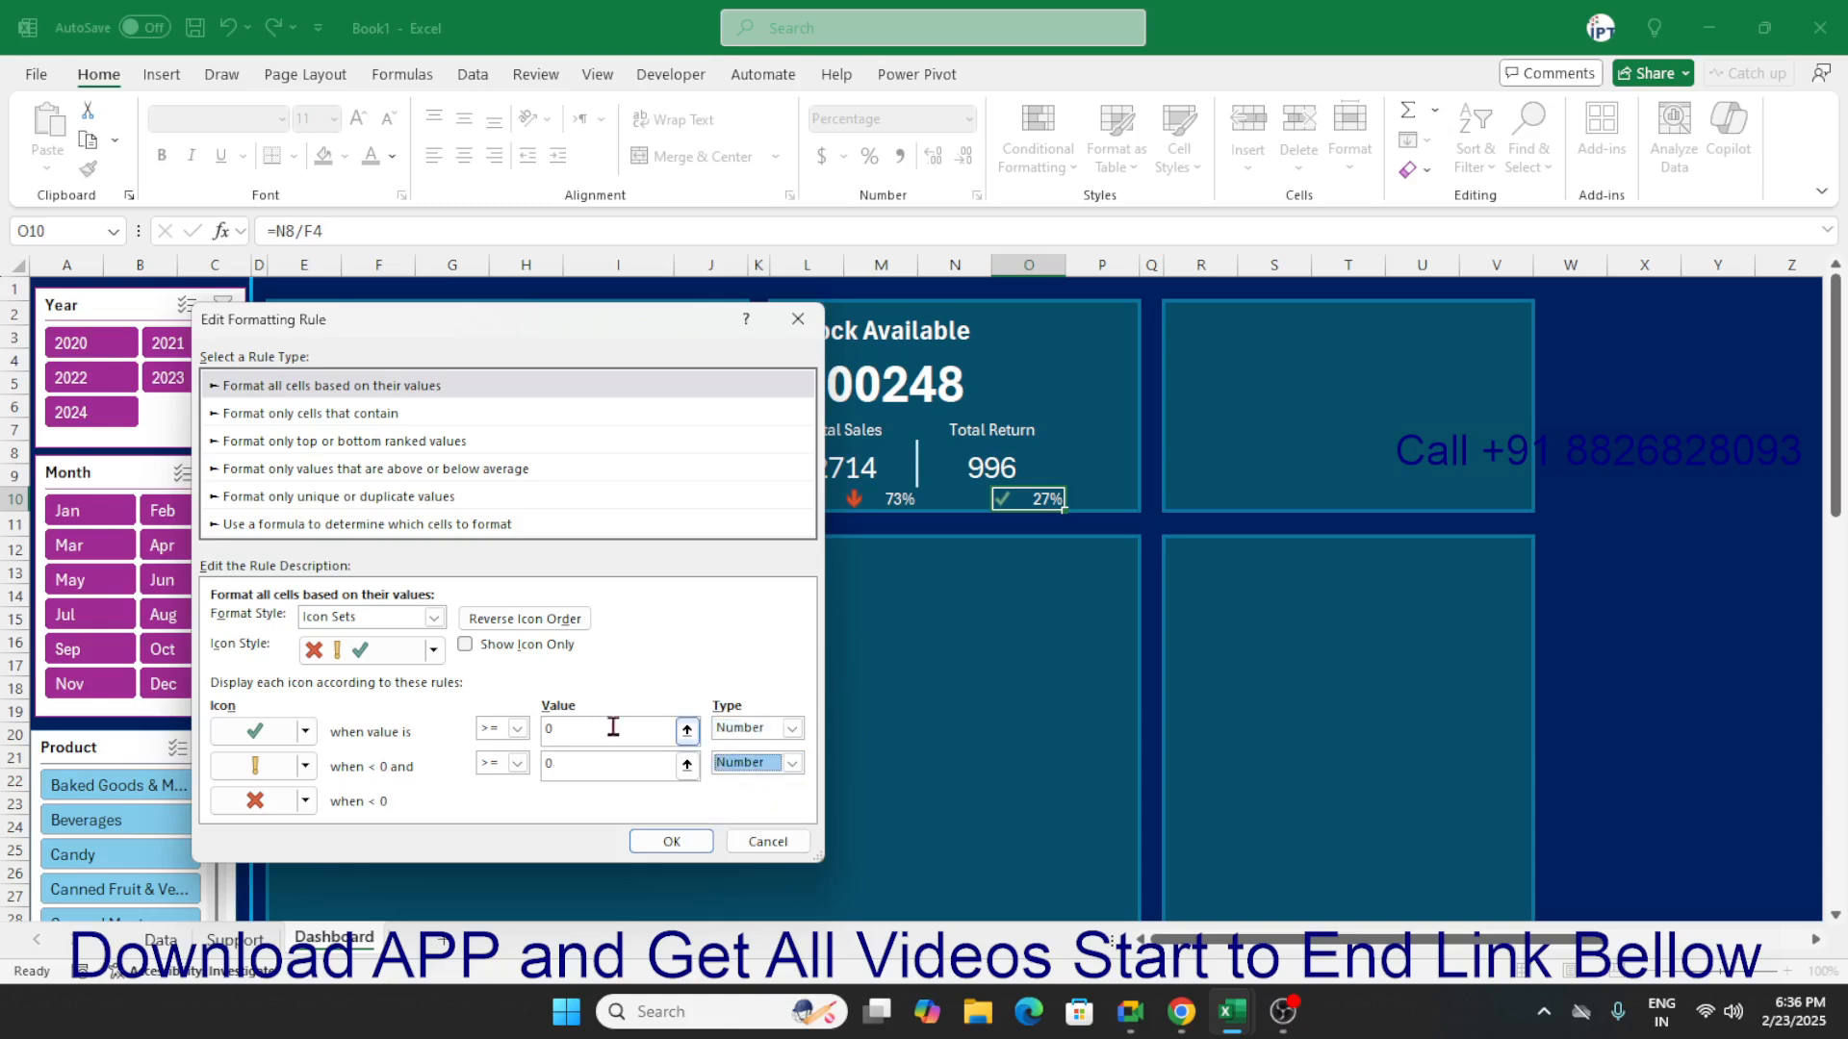
pyautogui.click(613, 728)
pyautogui.click(554, 764)
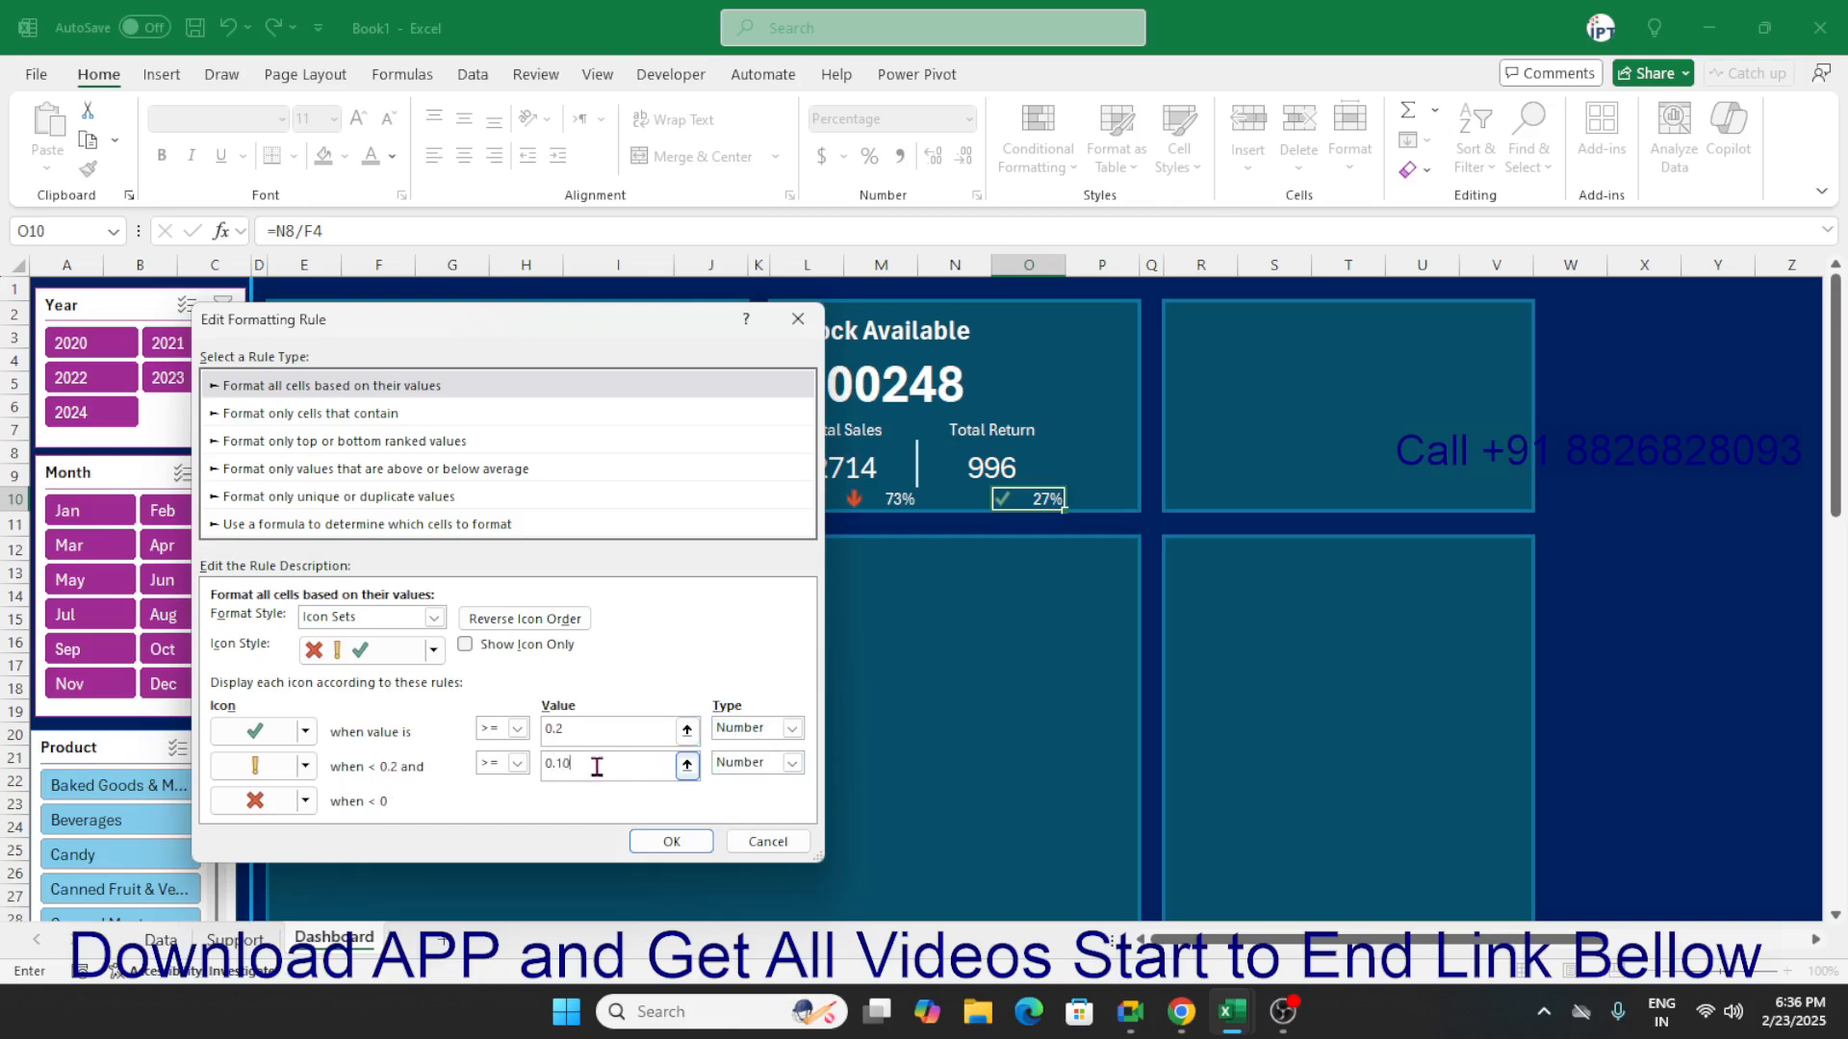
pyautogui.write('.10')
pyautogui.click(592, 728)
# Reverse the icon order of O10's icon-set rule and apply the rule to the Total Return percentage.
pyautogui.click(525, 619)
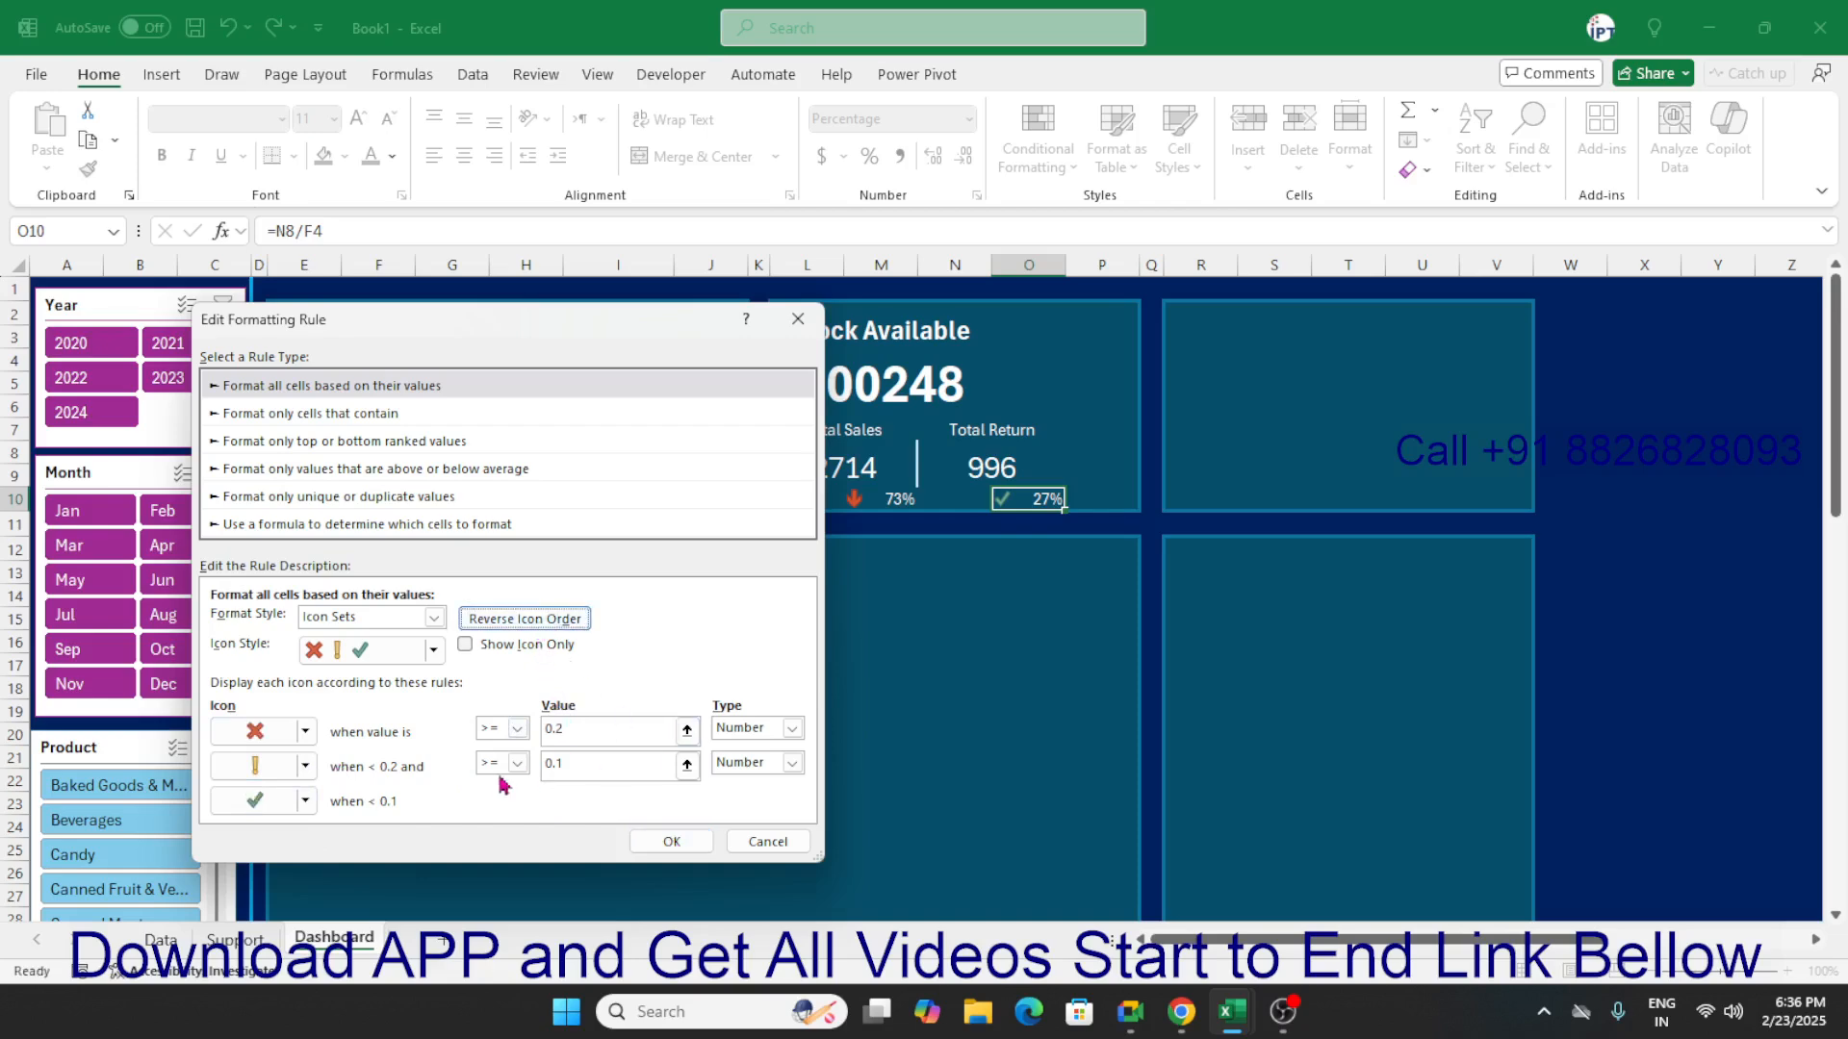
pyautogui.click(693, 843)
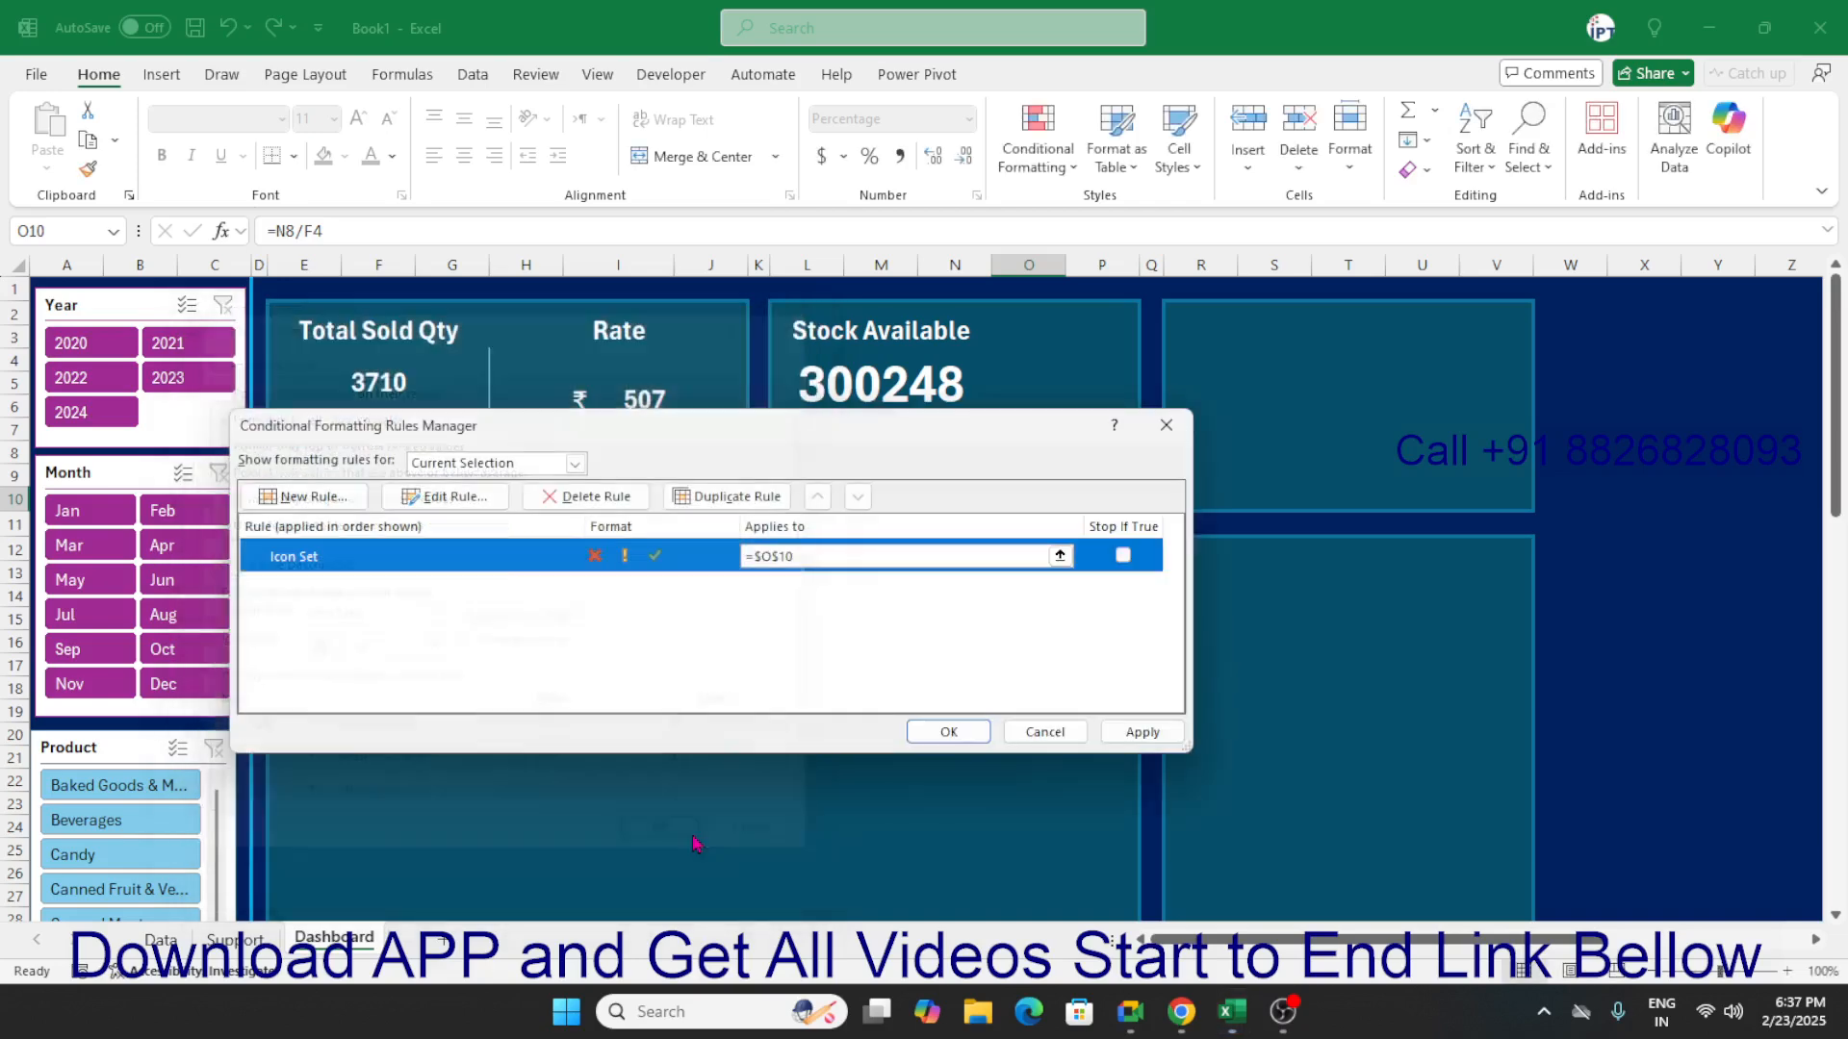
pyautogui.click(972, 739)
pyautogui.click(899, 756)
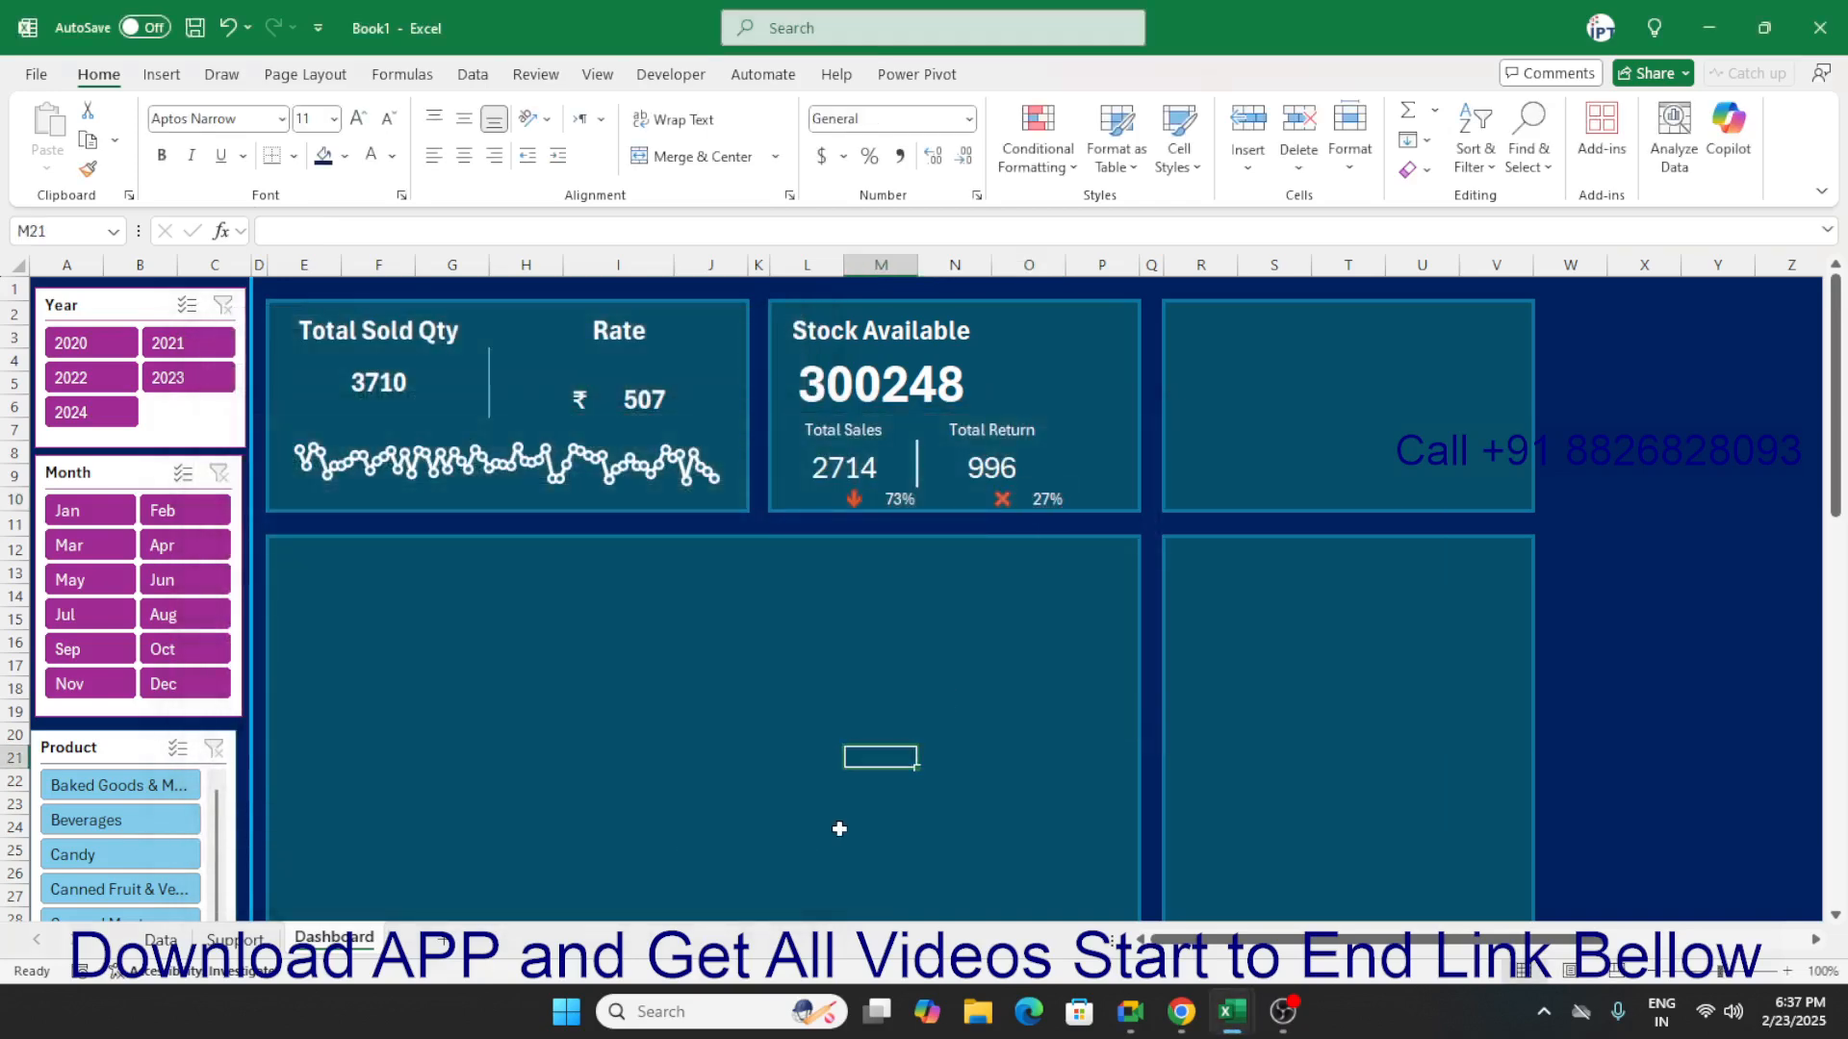
pyautogui.moveTo(1020, 324); pyautogui.dragTo(1078, 360)
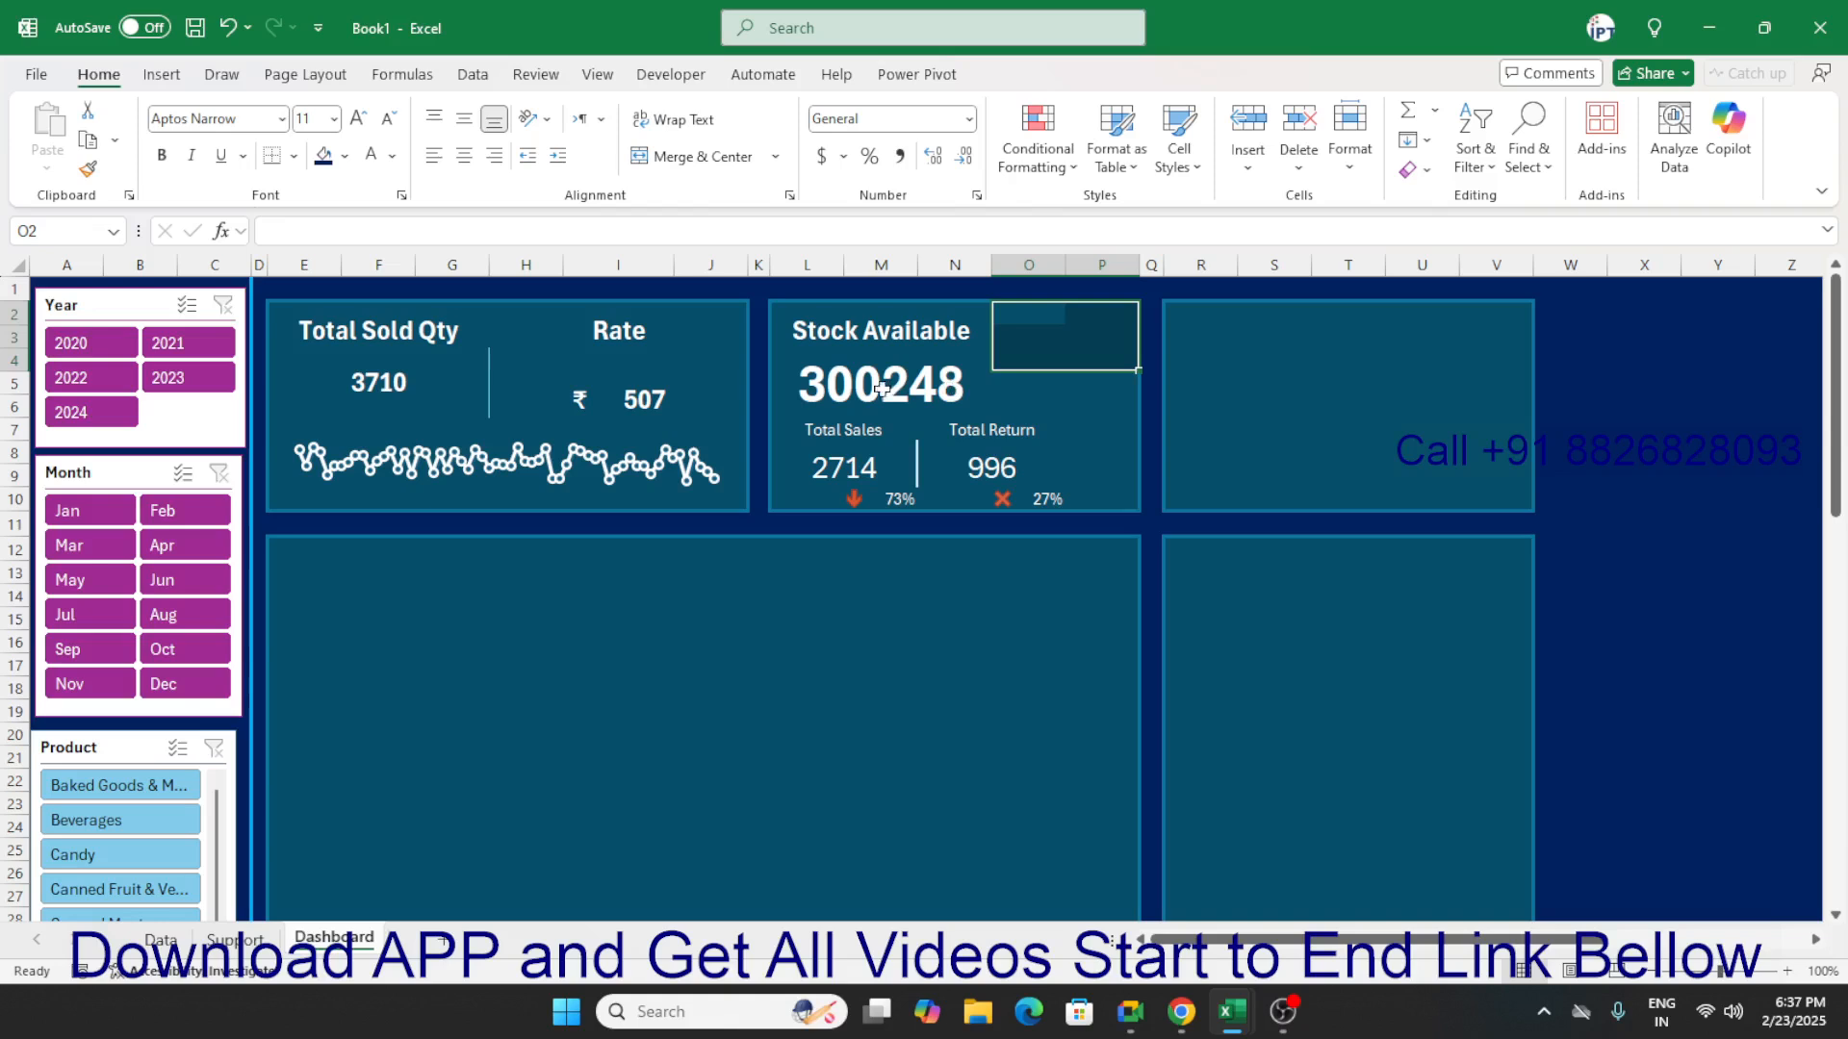
pyautogui.click(847, 397)
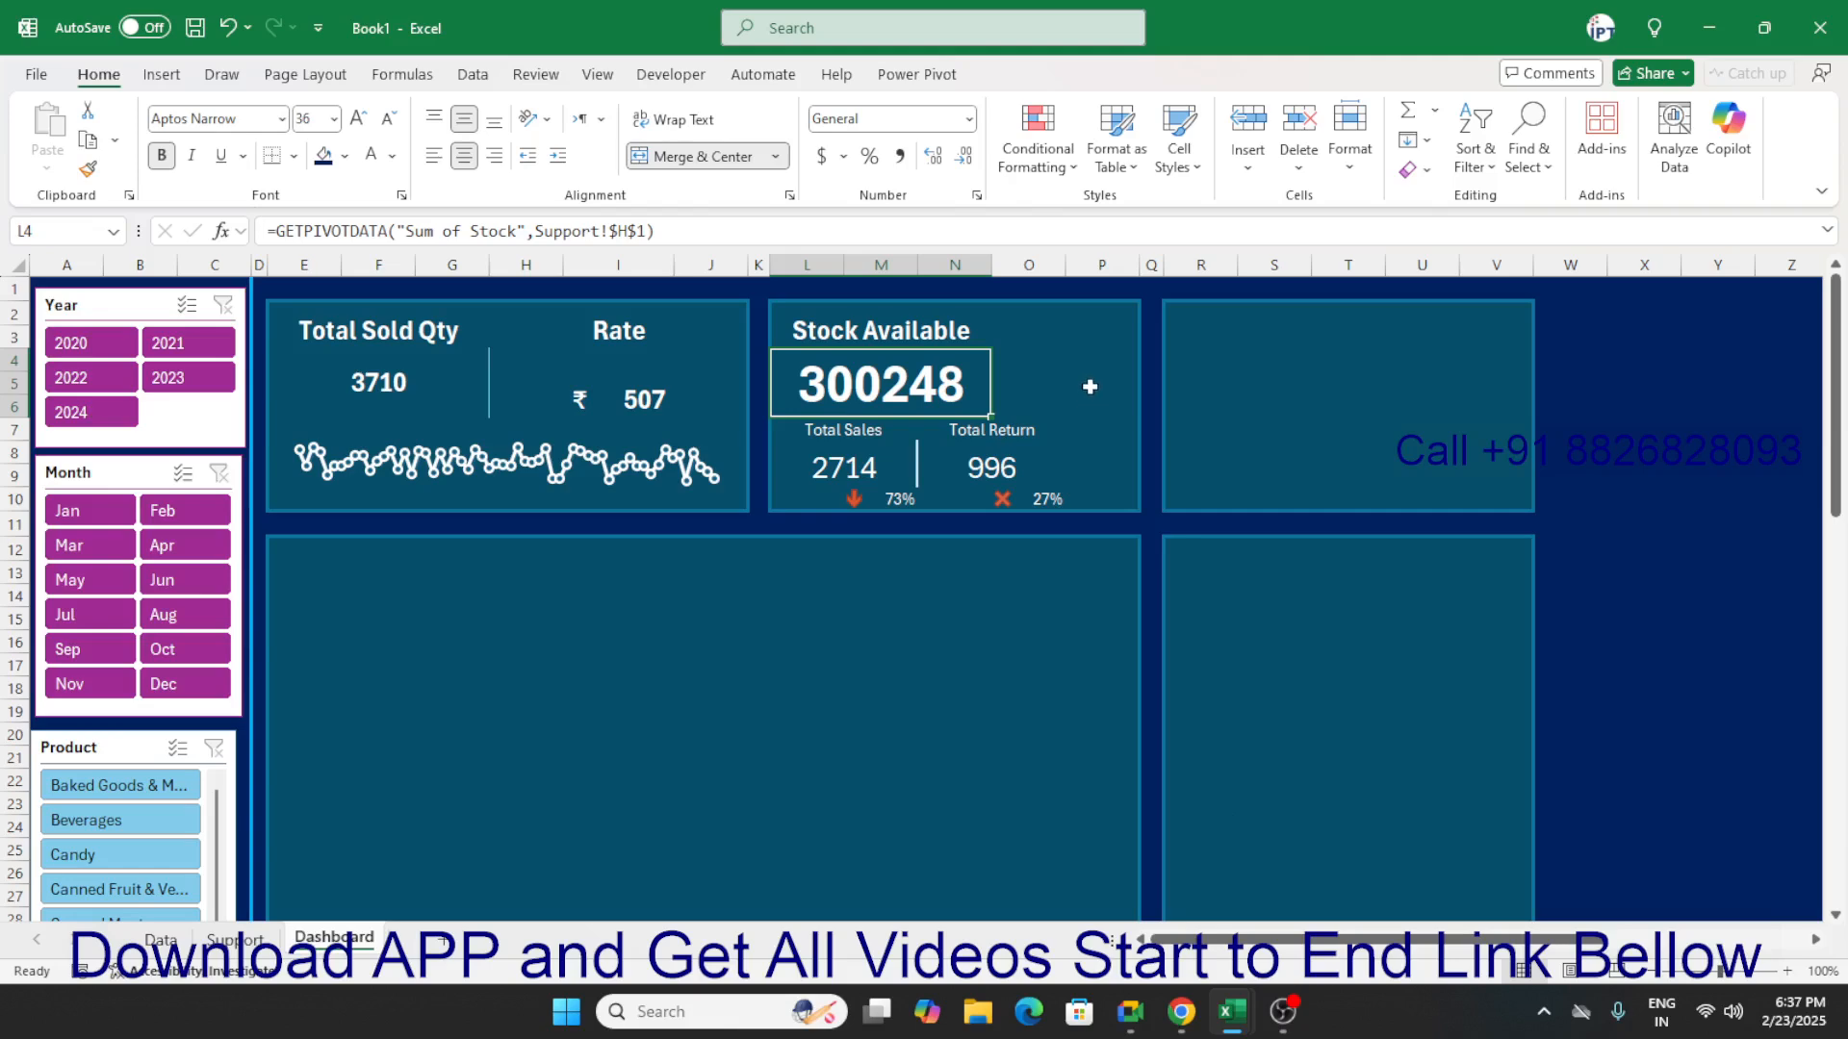
pyautogui.click(1056, 378)
pyautogui.click(878, 380)
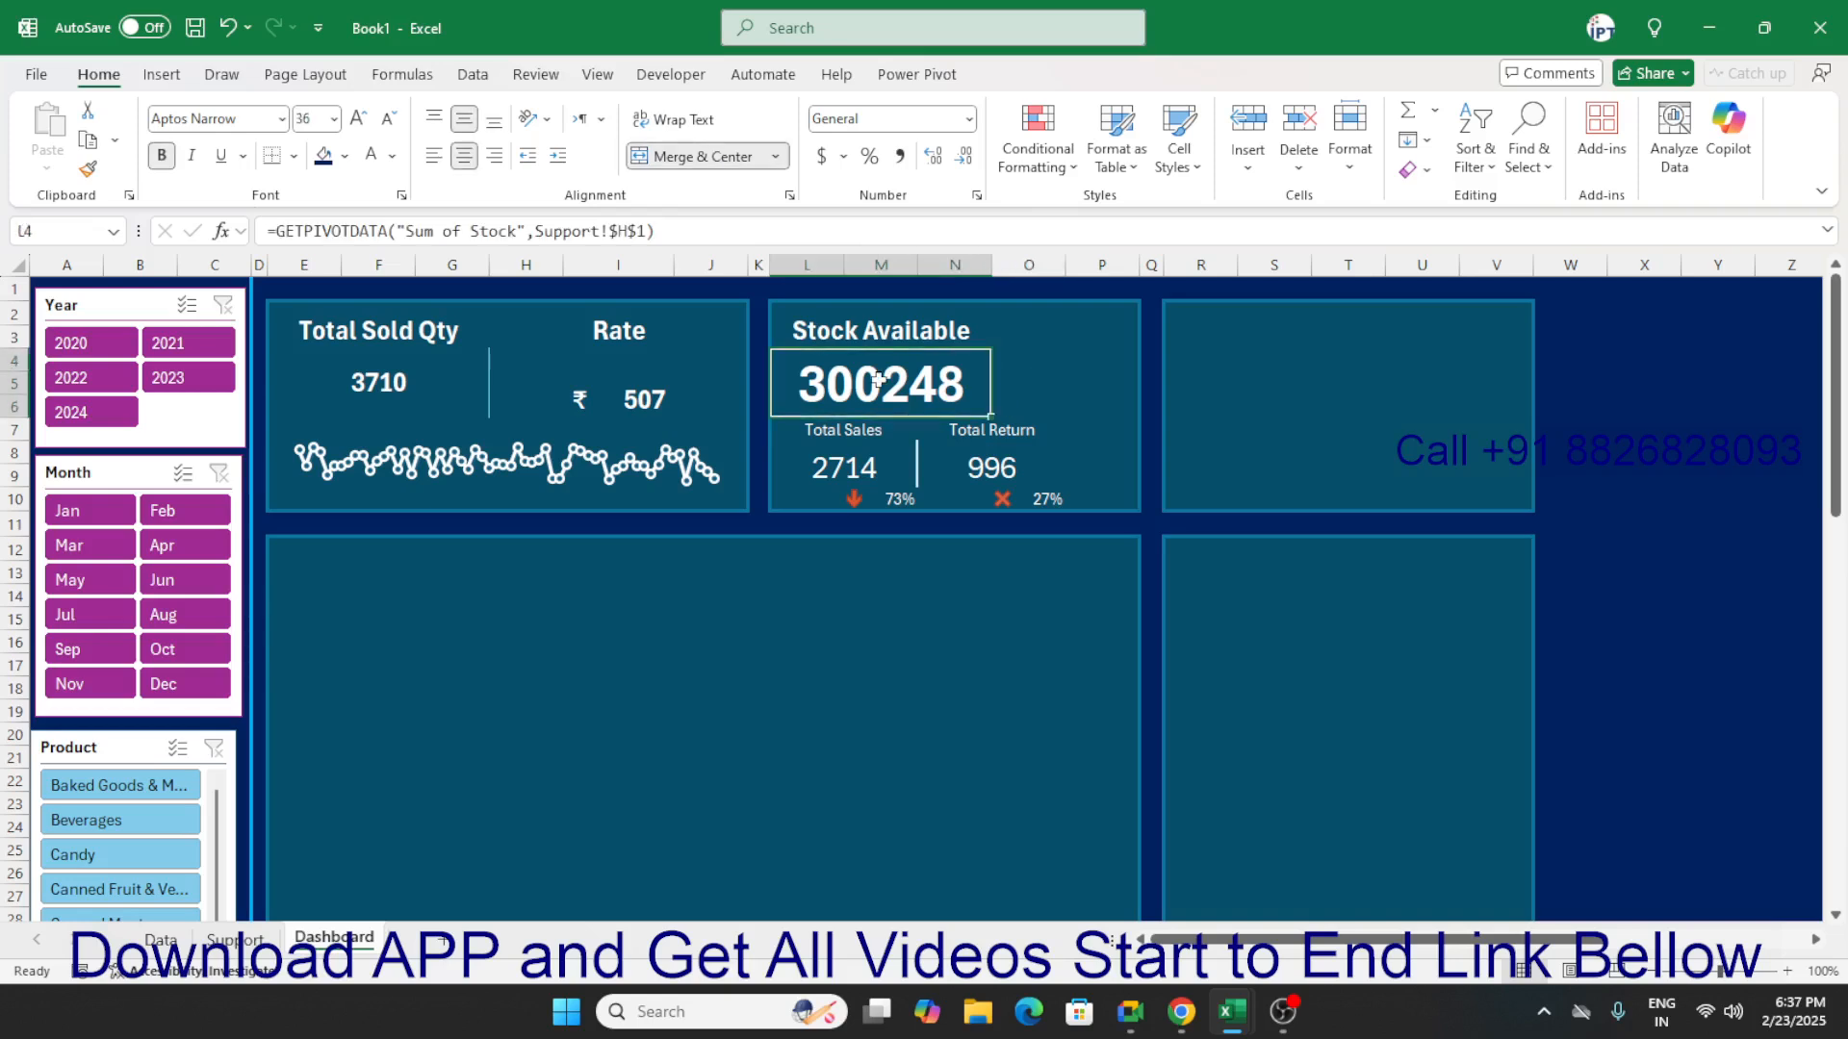
pyautogui.click(1018, 380)
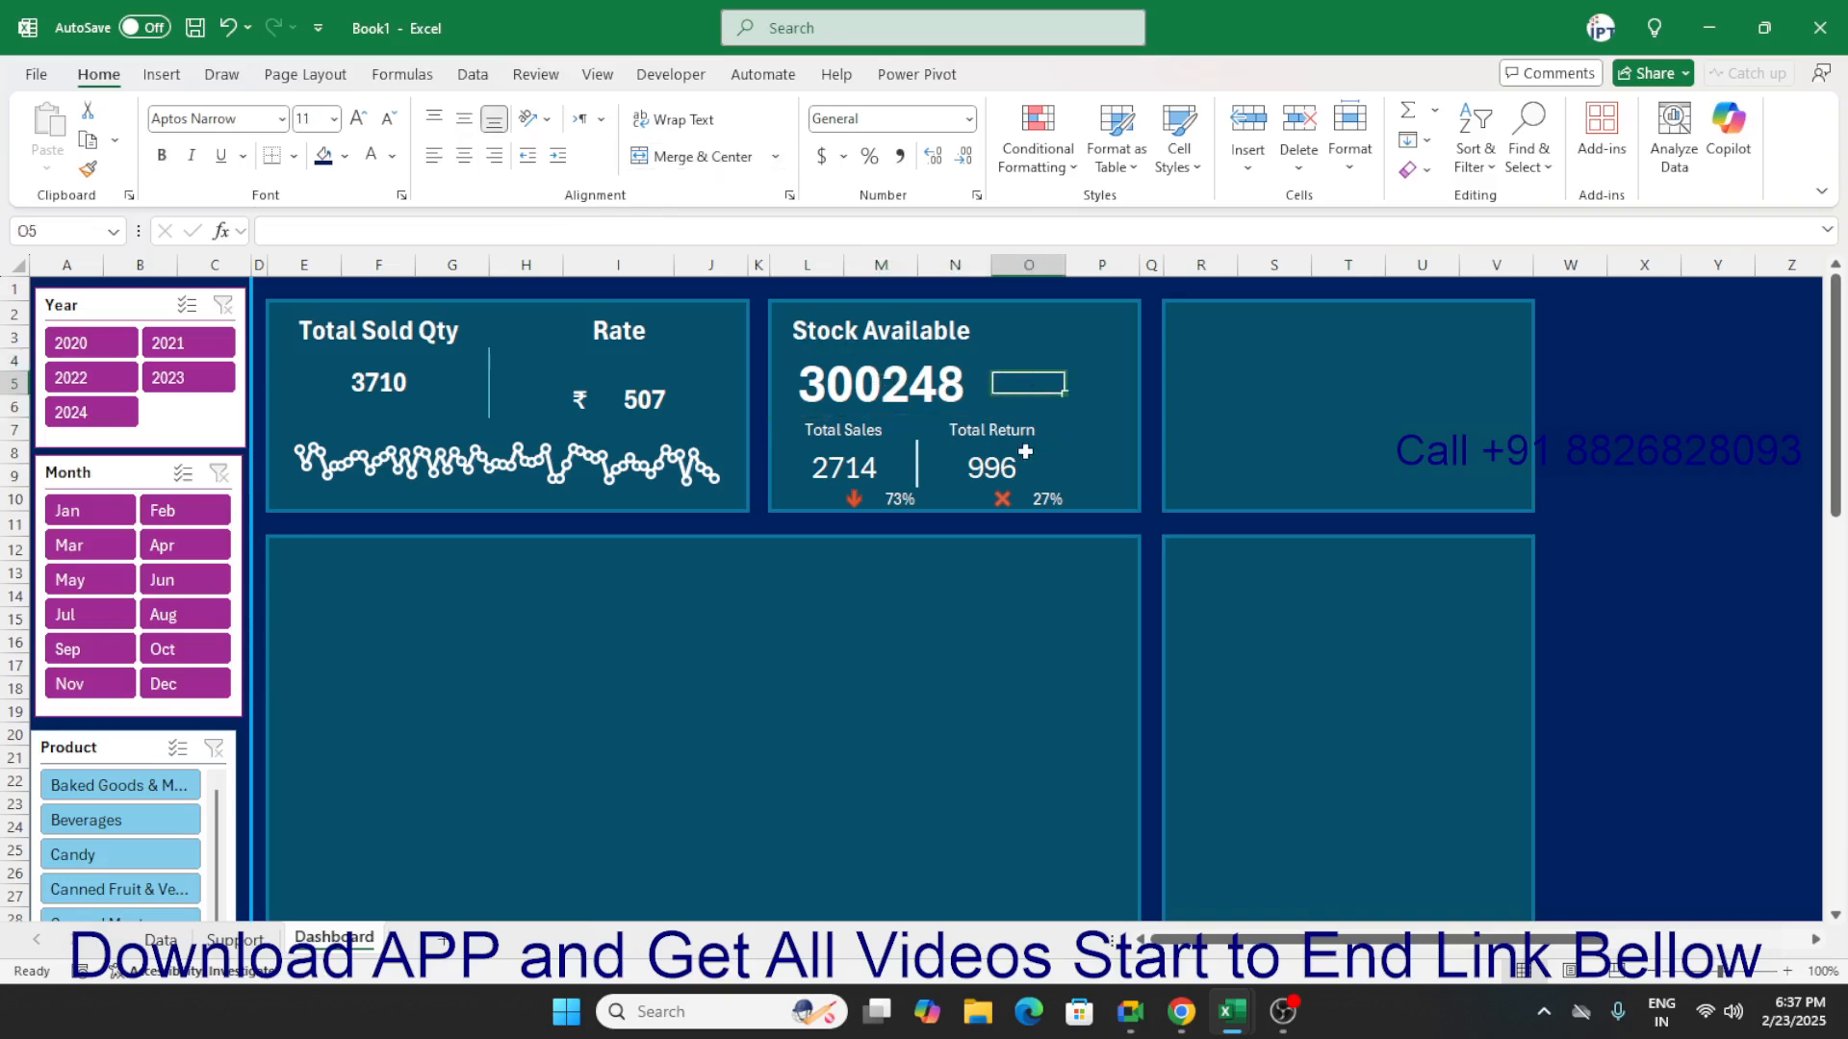
# Go to the Support sheet and select cell J4 below the Sum of Stock value.
pyautogui.click(235, 939)
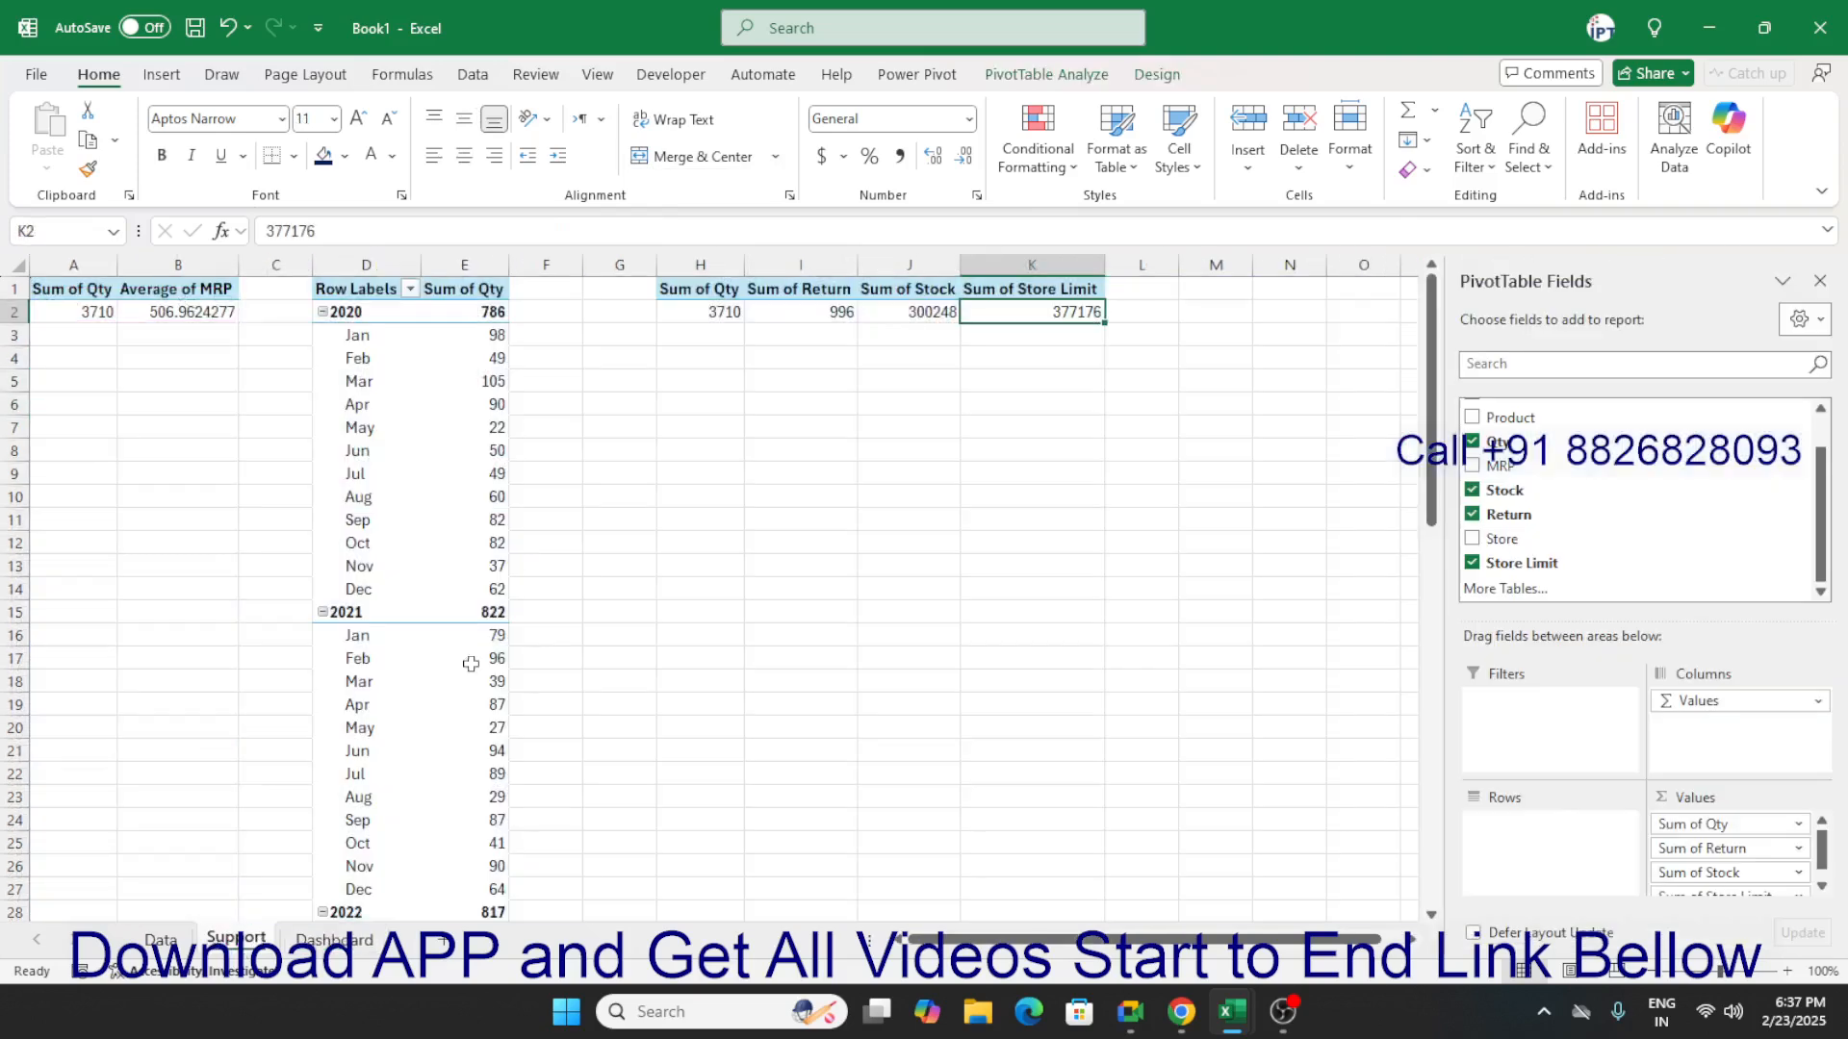
pyautogui.click(885, 396)
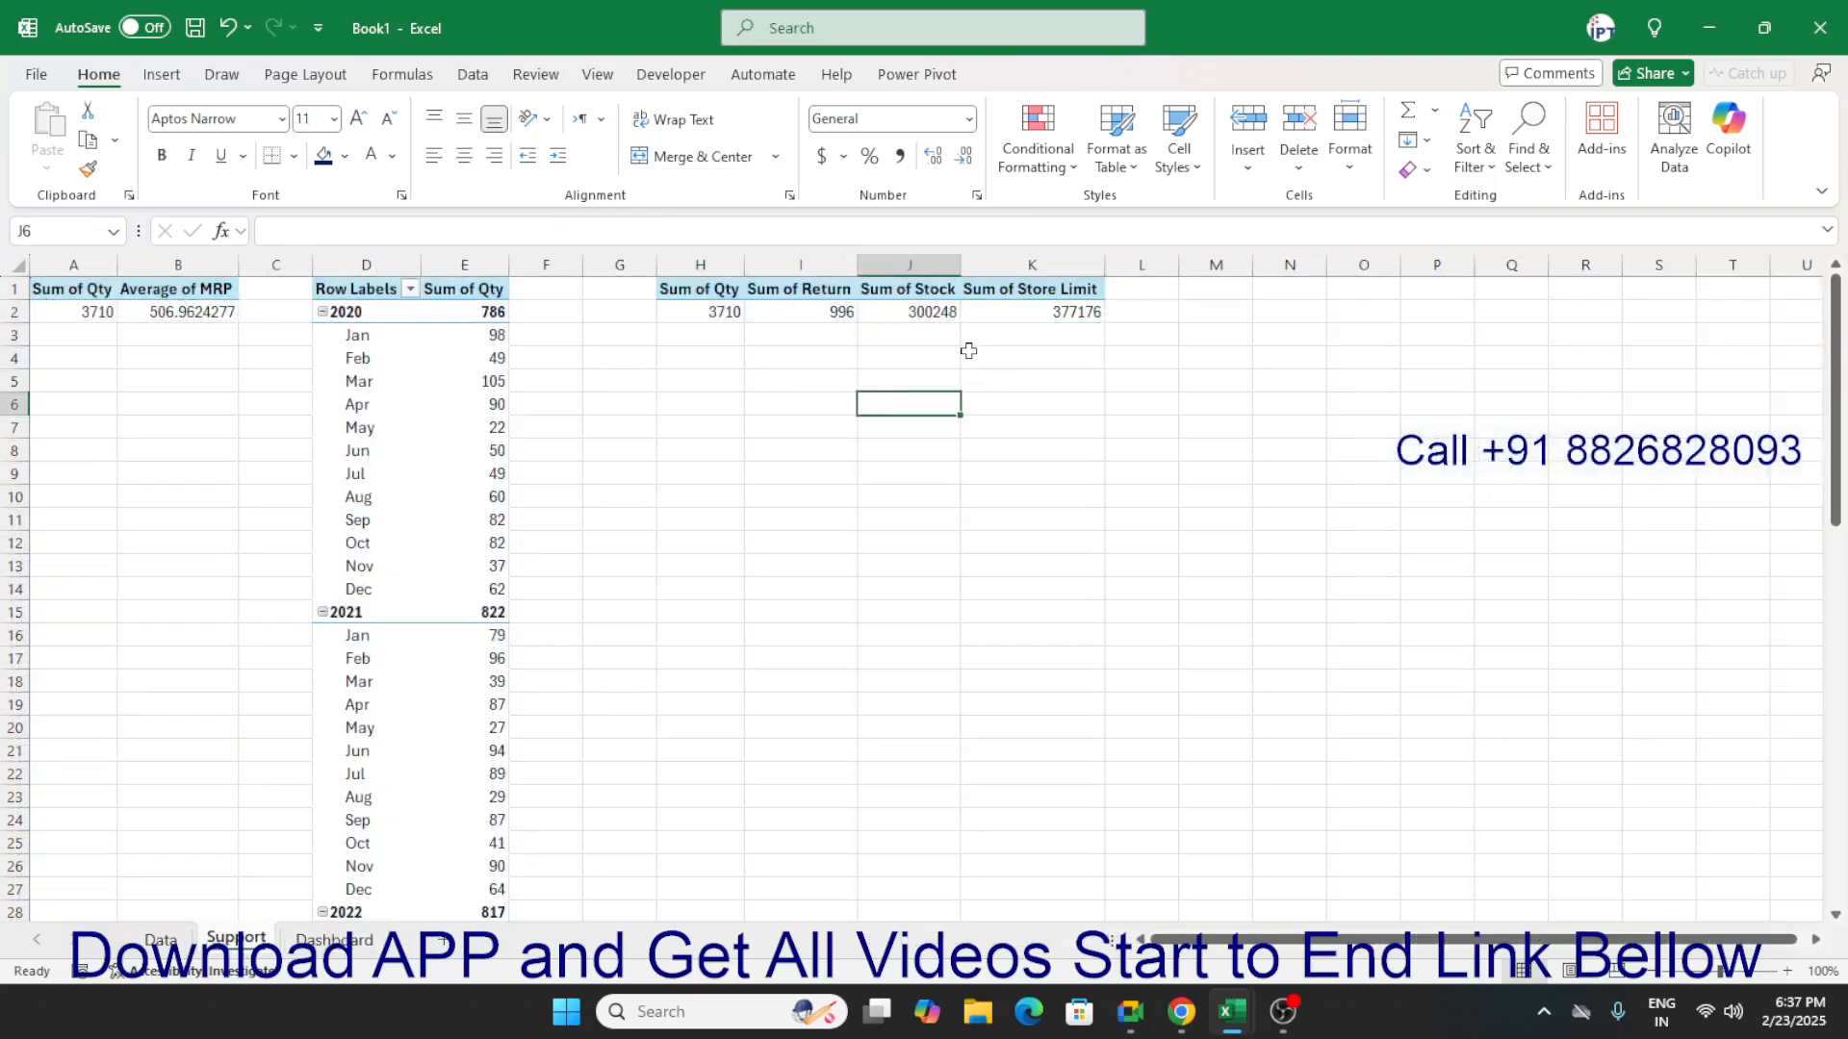
pyautogui.click(908, 337)
pyautogui.click(904, 364)
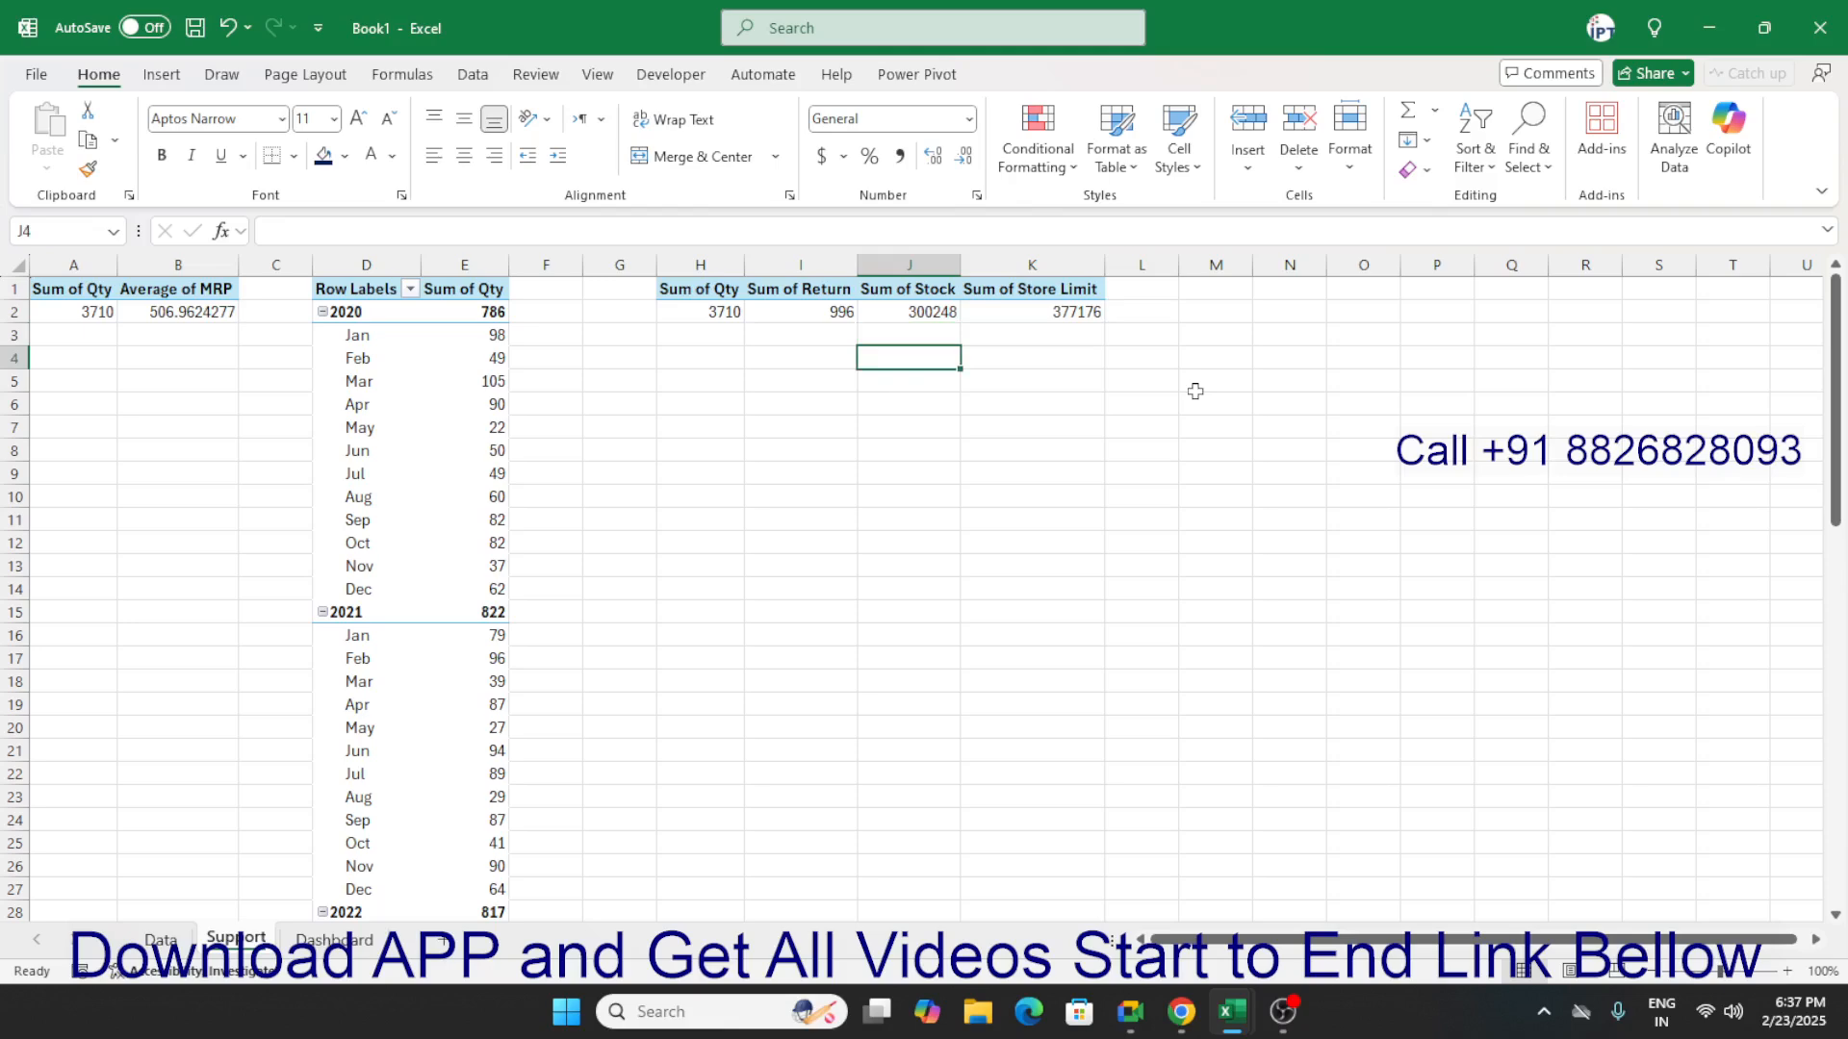
# Try a formula in J4 that divides the Sum of Store Limit by the Sum of Stock.
pyautogui.write('=')
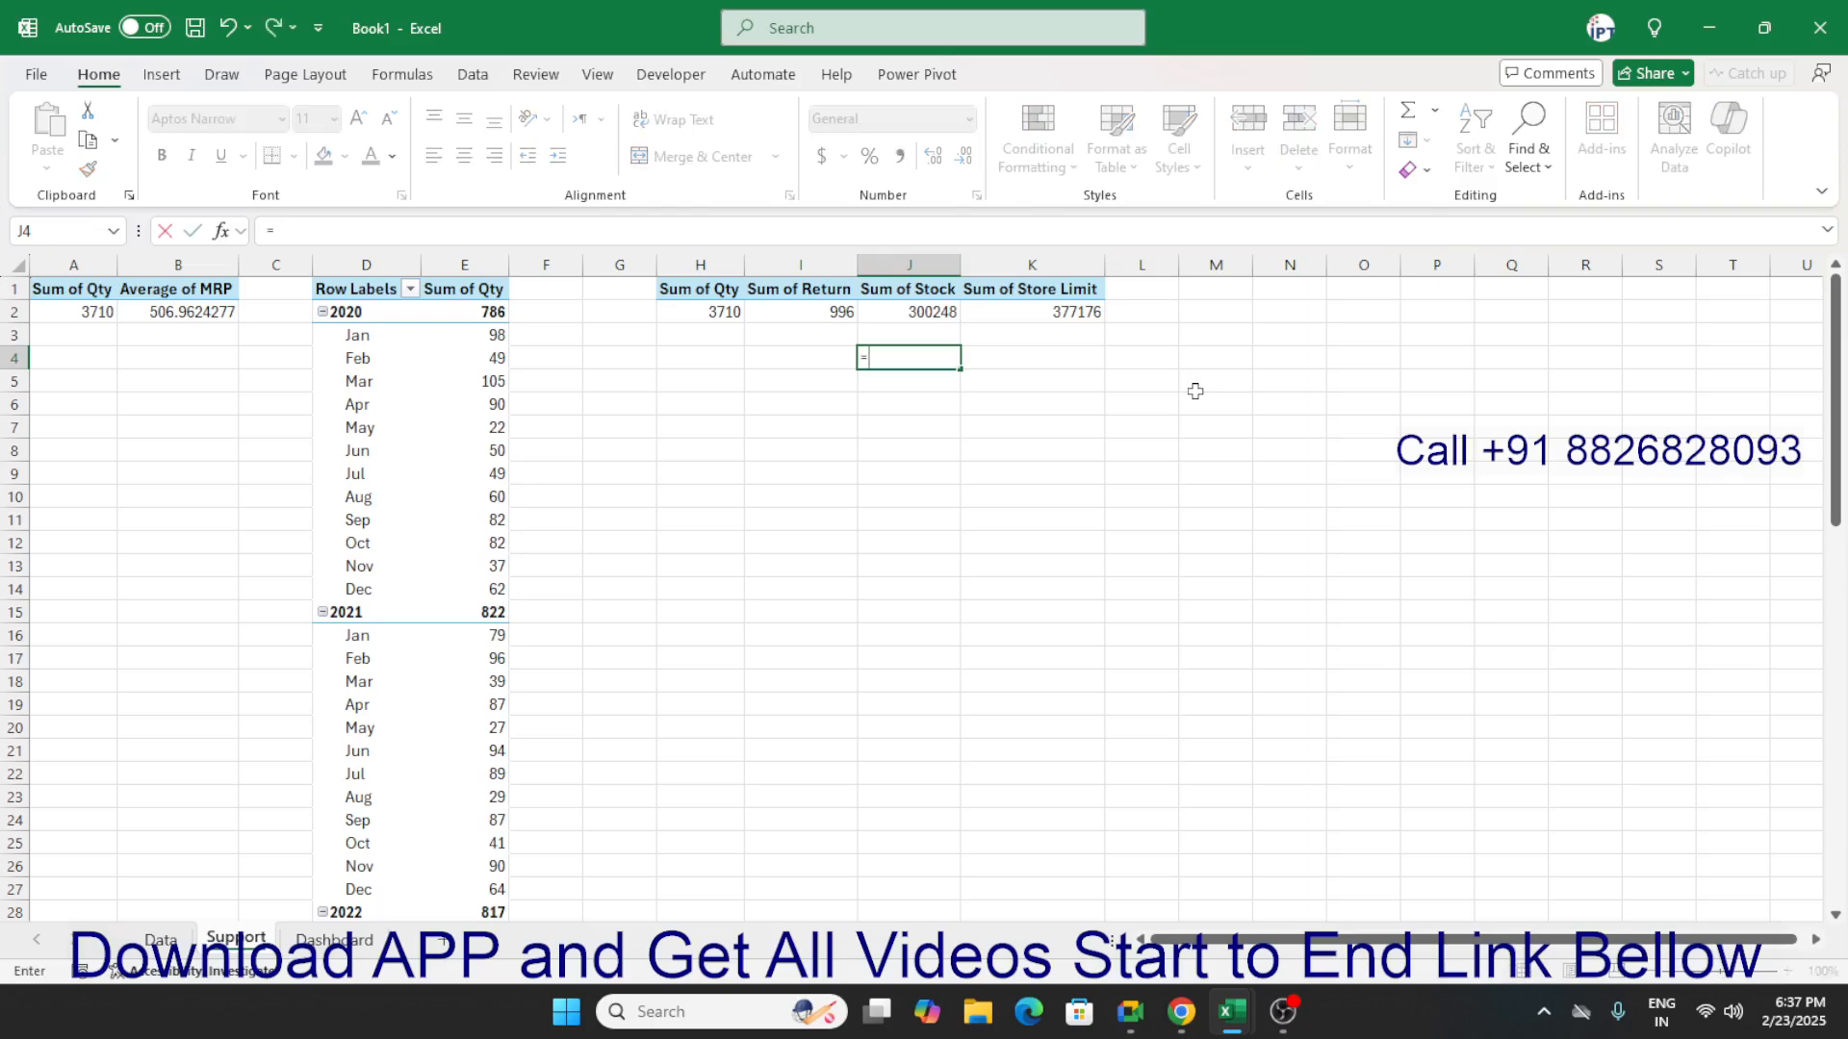
pyautogui.press('Right')
pyautogui.press('Up')
pyautogui.press('Up')
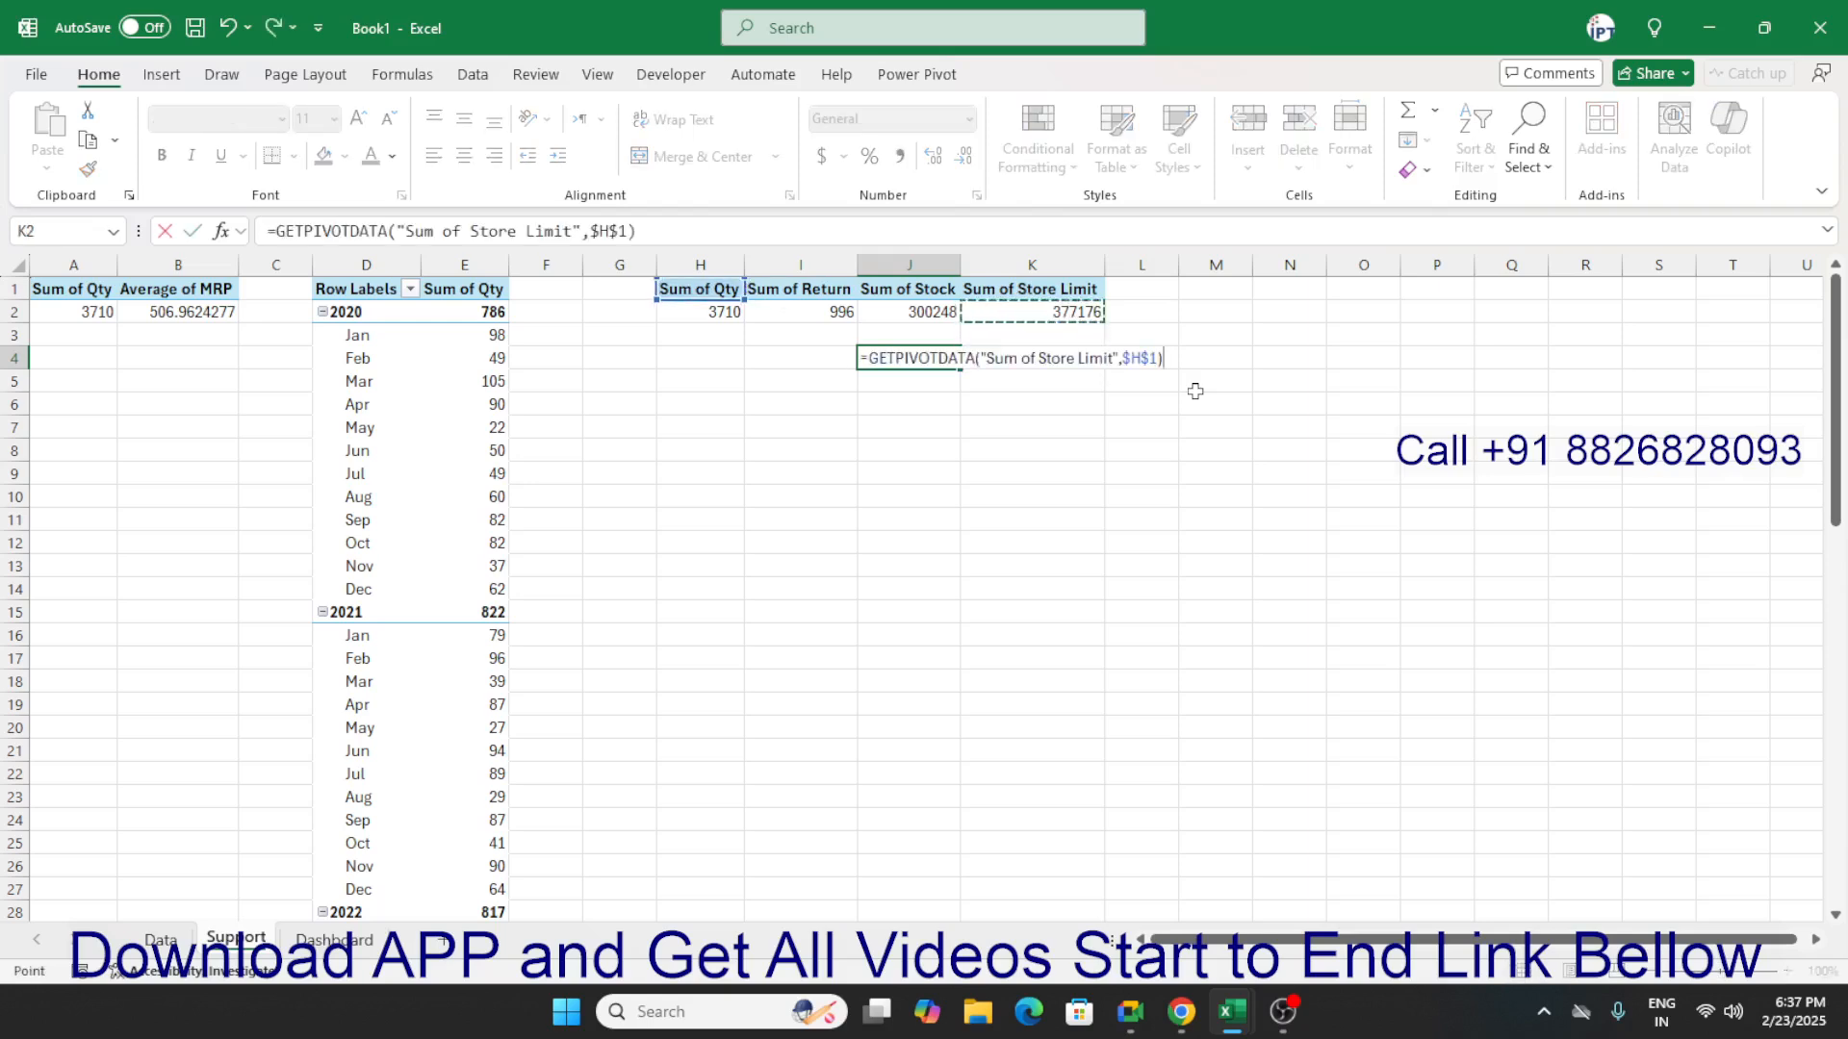
pyautogui.write('/')
pyautogui.press('Up')
pyautogui.press('Up')
pyautogui.hotkey('ctrl', 'Return')
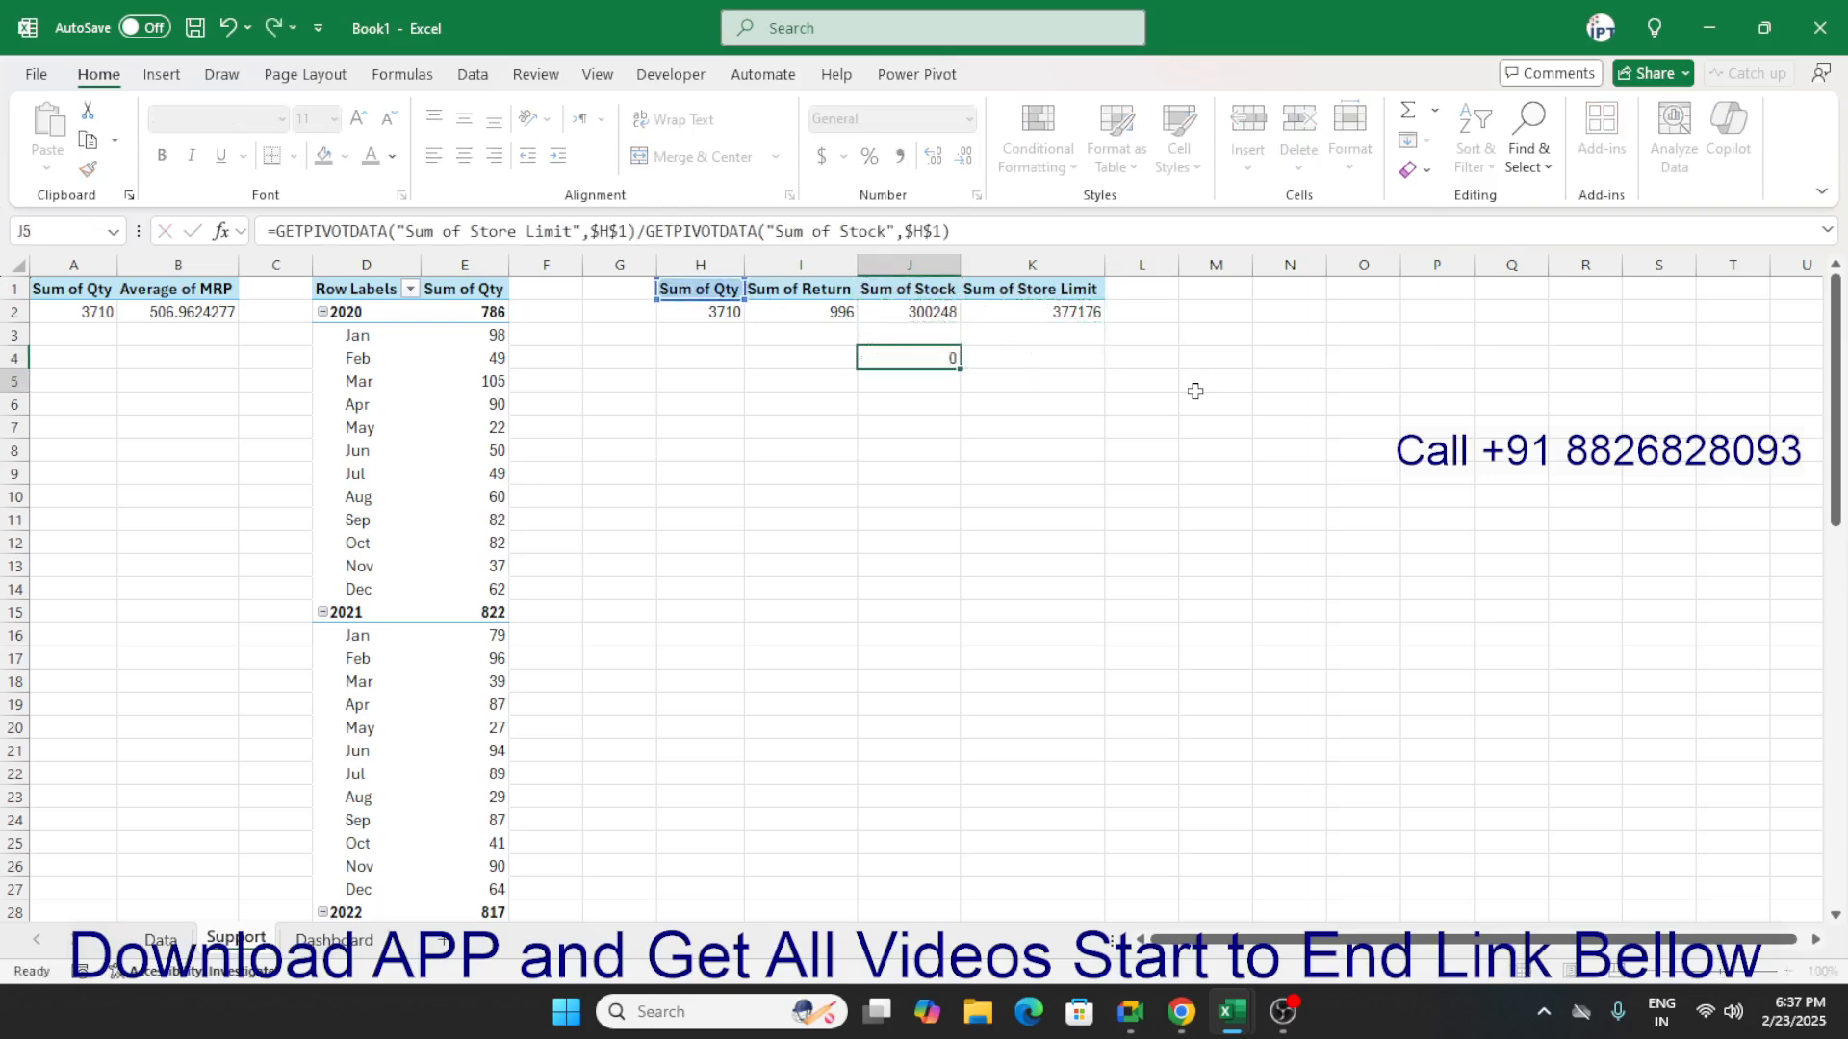
# Enter a formula in J4 that divides the pivot's Sum of Stock by its Sum of Store Limit.
pyautogui.write('=')
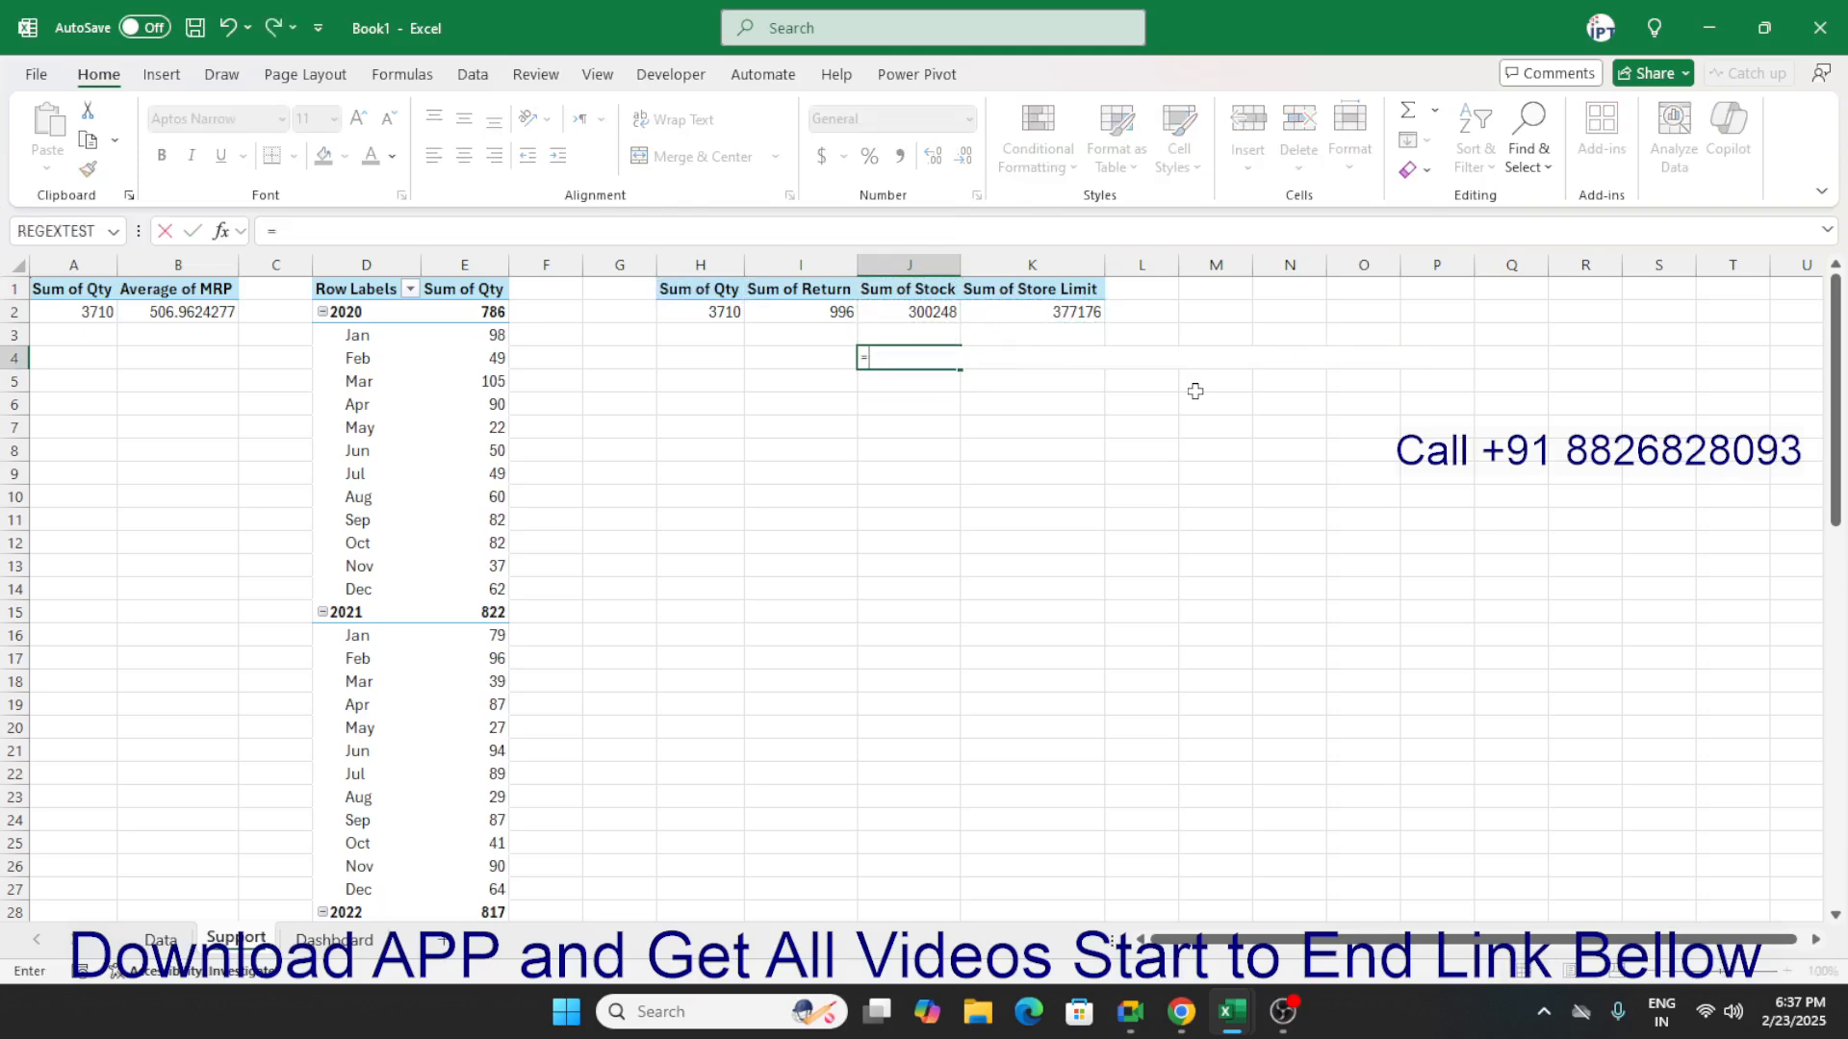
pyautogui.press('Up')
pyautogui.press('Up')
pyautogui.write('/')
pyautogui.press('Right')
pyautogui.press('Up')
pyautogui.press('Up')
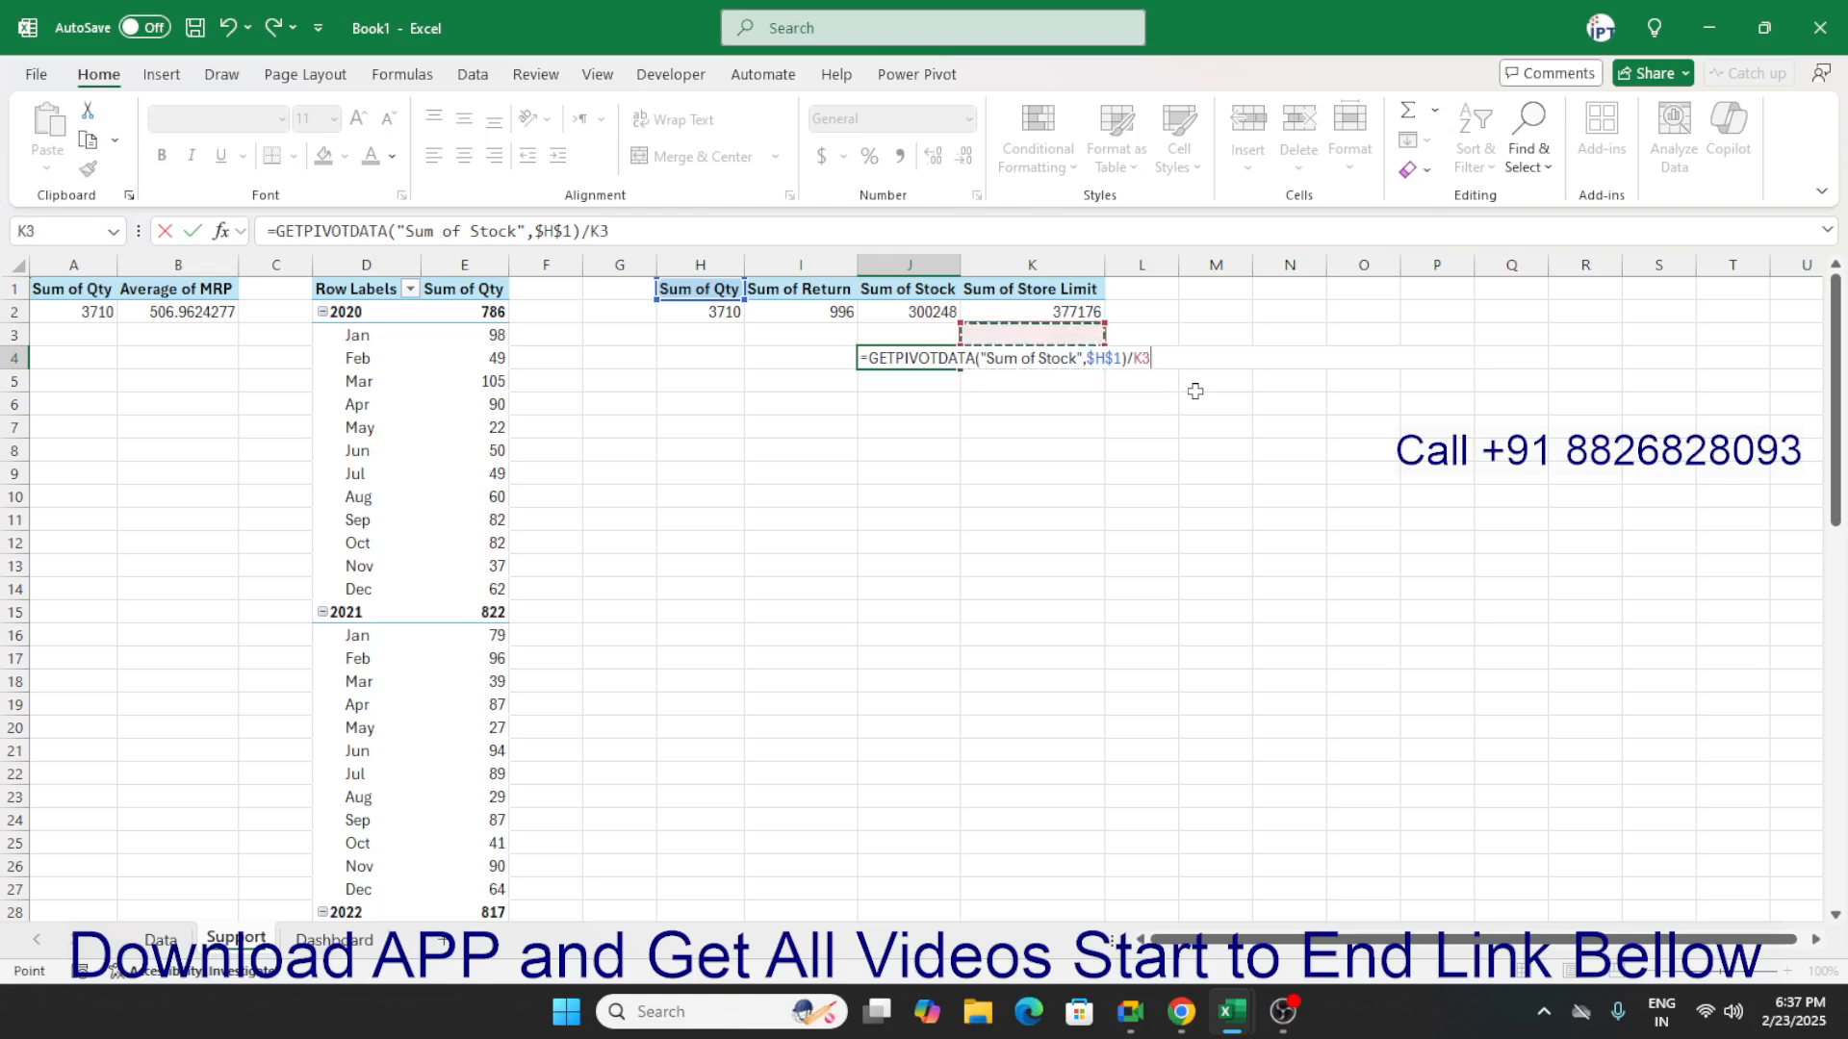
pyautogui.hotkey('ctrl', 'Return')
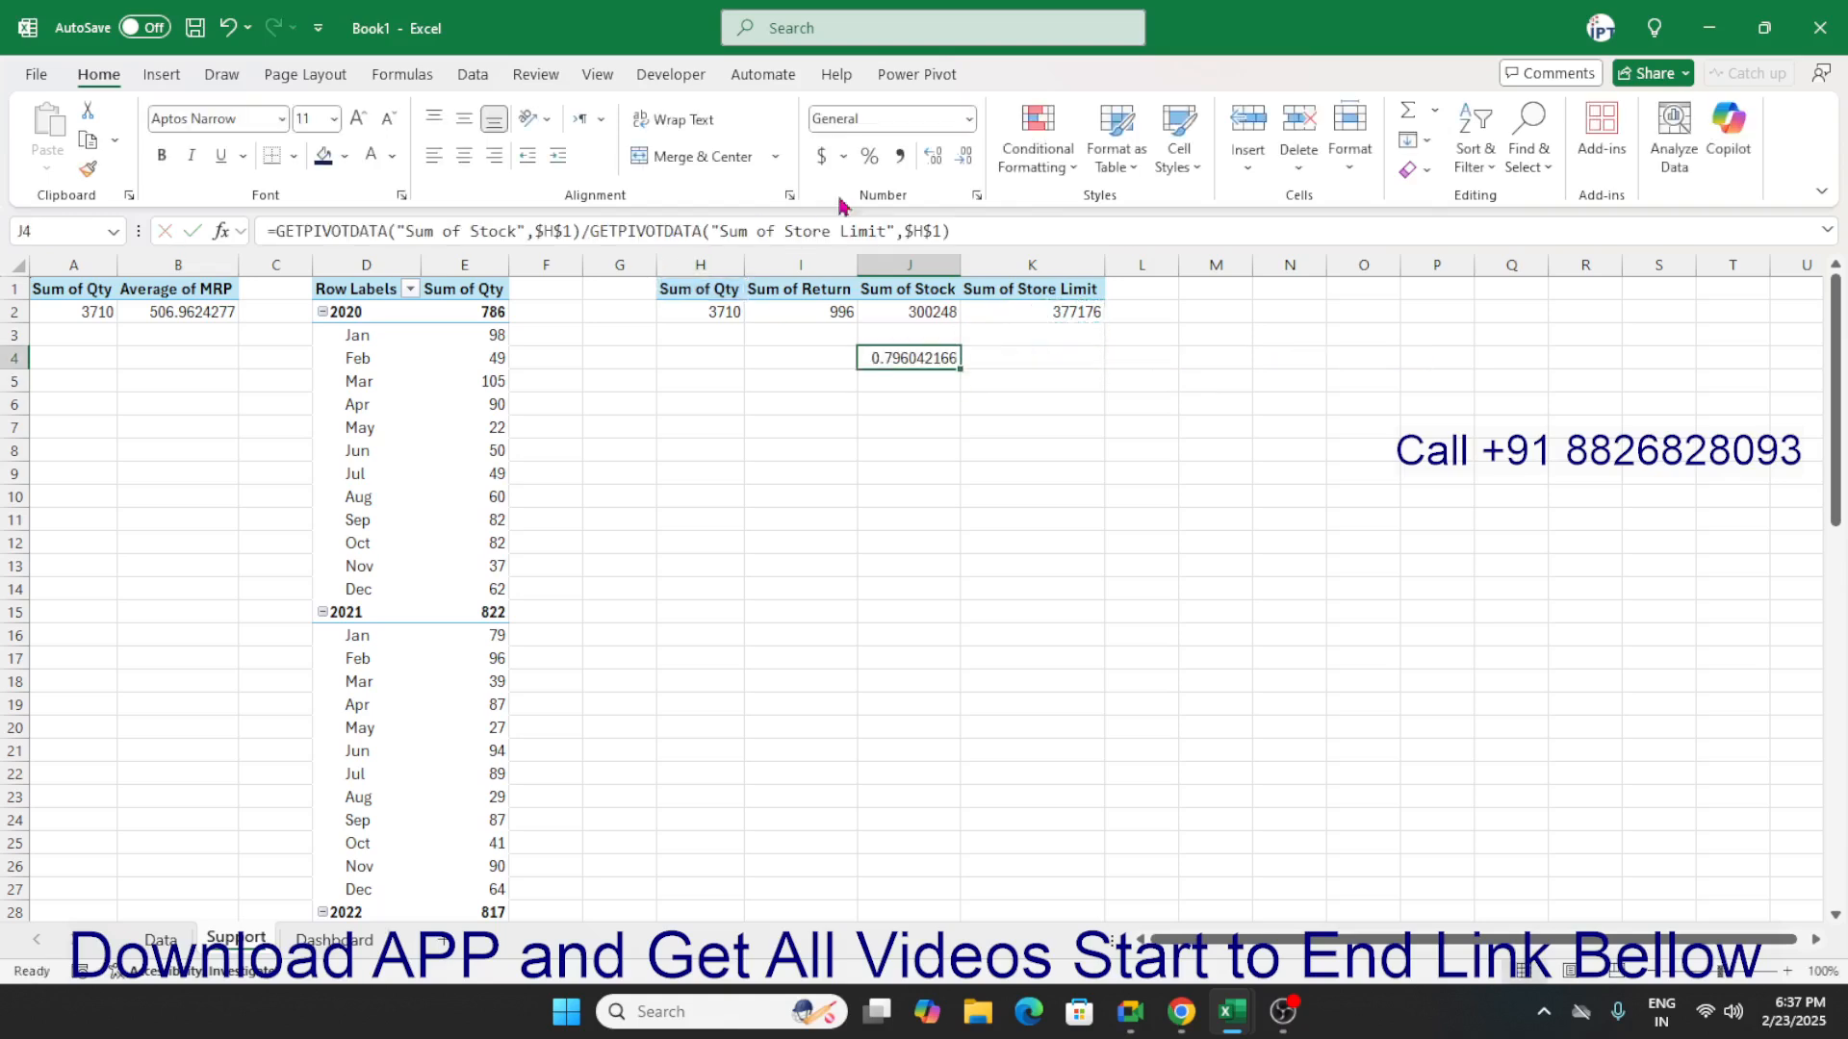
# Format the stock ratio in J4 as a percentage with one decimal place.
pyautogui.click(871, 156)
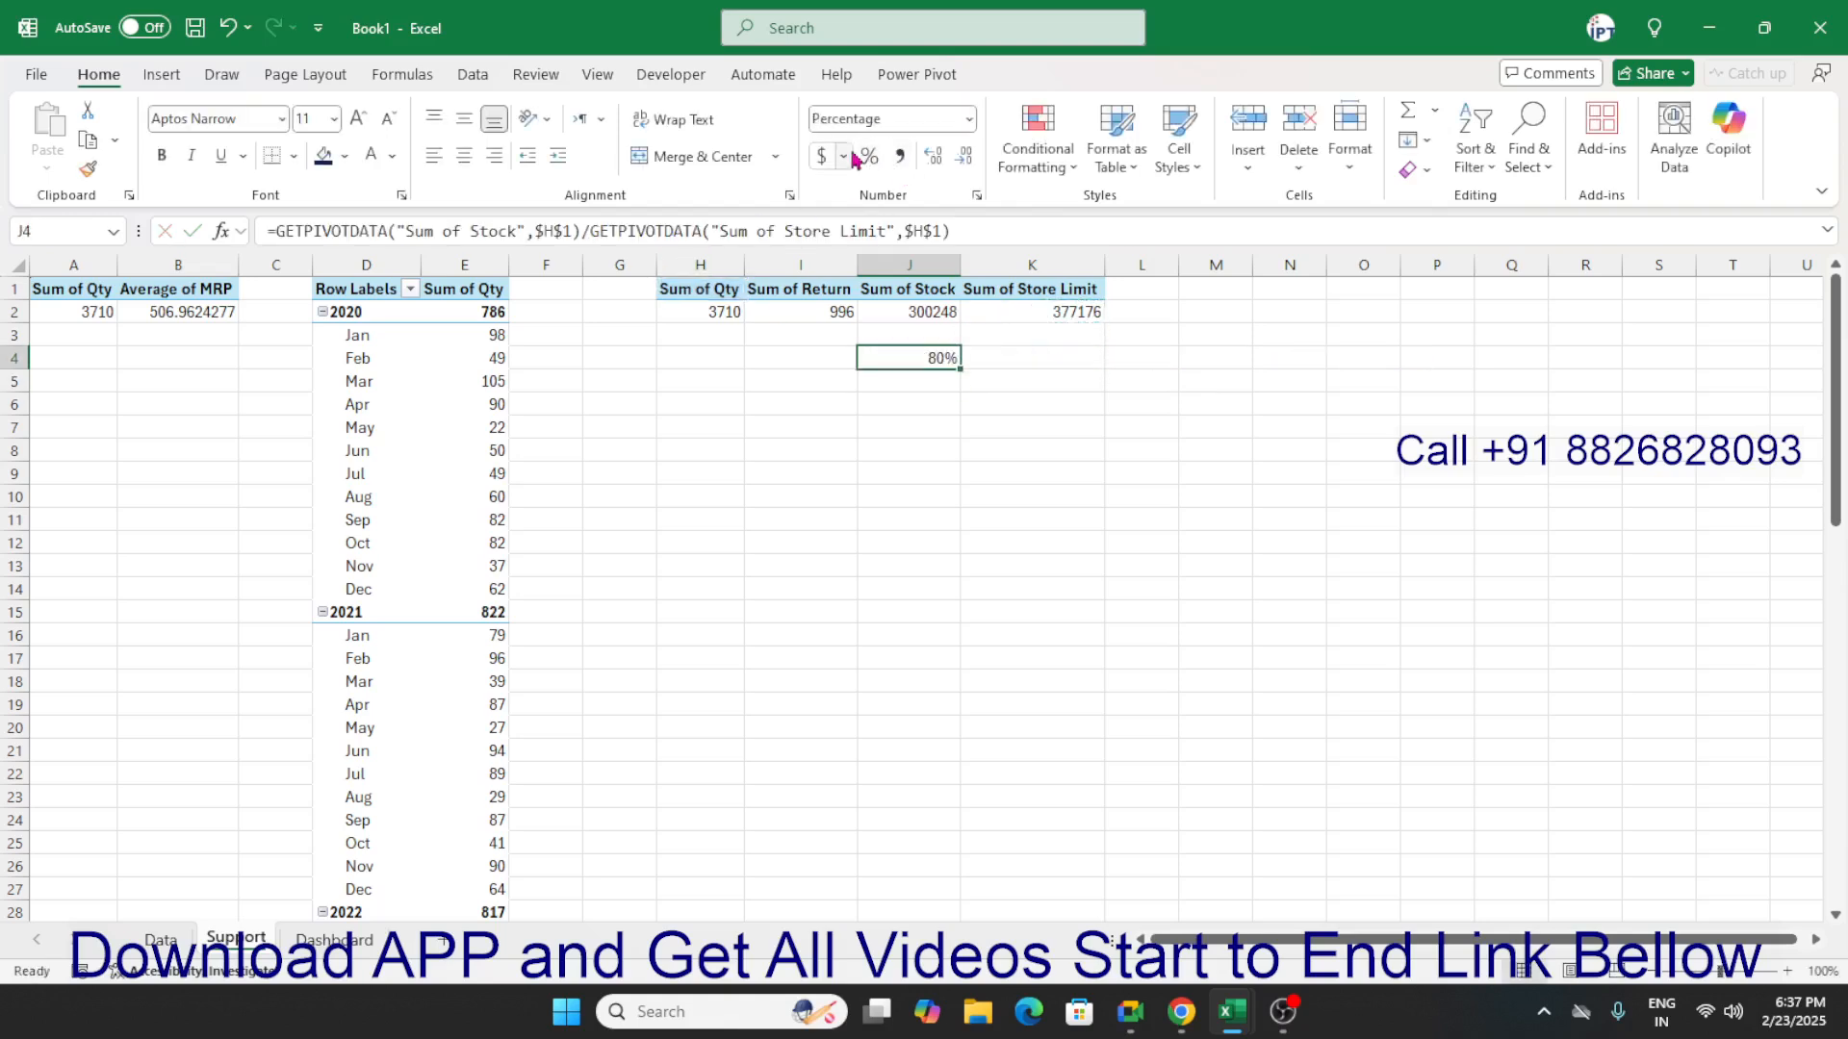
pyautogui.click(945, 424)
pyautogui.click(929, 361)
# Enter 100% in J5 below the stock percentage.
pyautogui.click(939, 374)
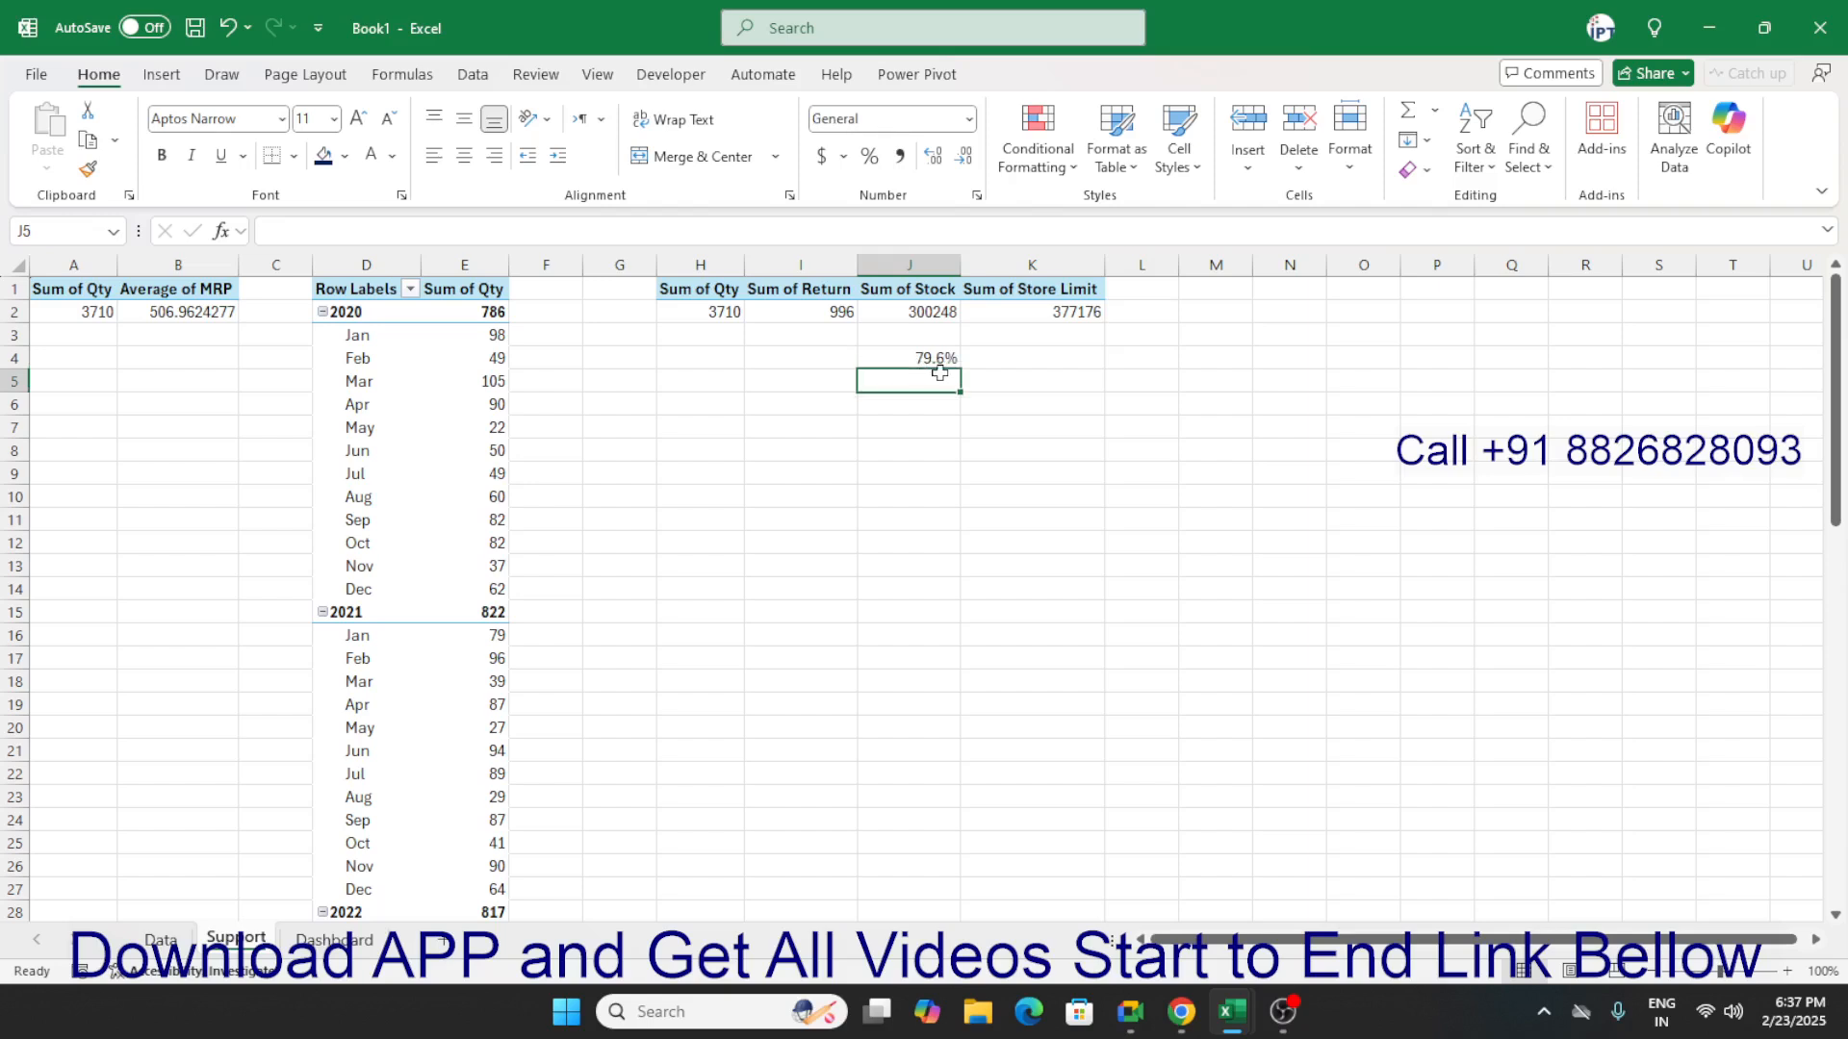
pyautogui.write('100%')
pyautogui.hotkey('ctrl', 'Return')
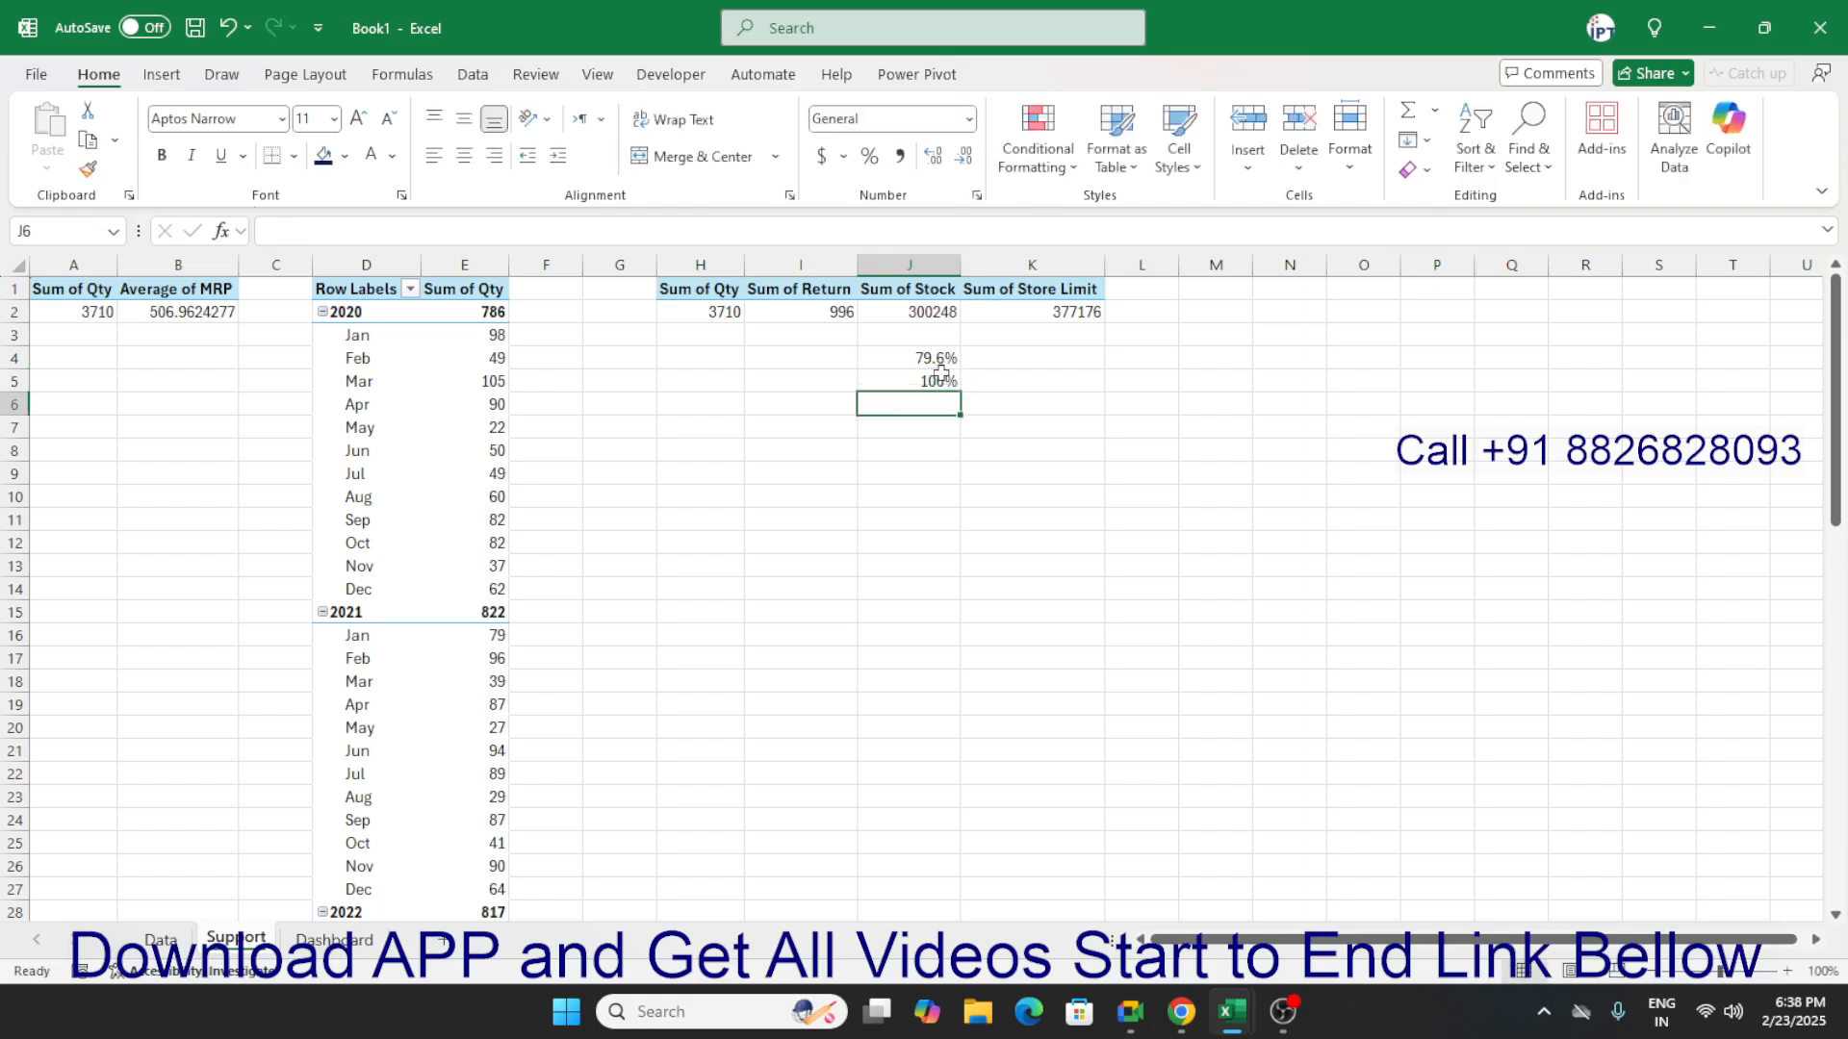
pyautogui.moveTo(939, 377); pyautogui.dragTo(939, 364)
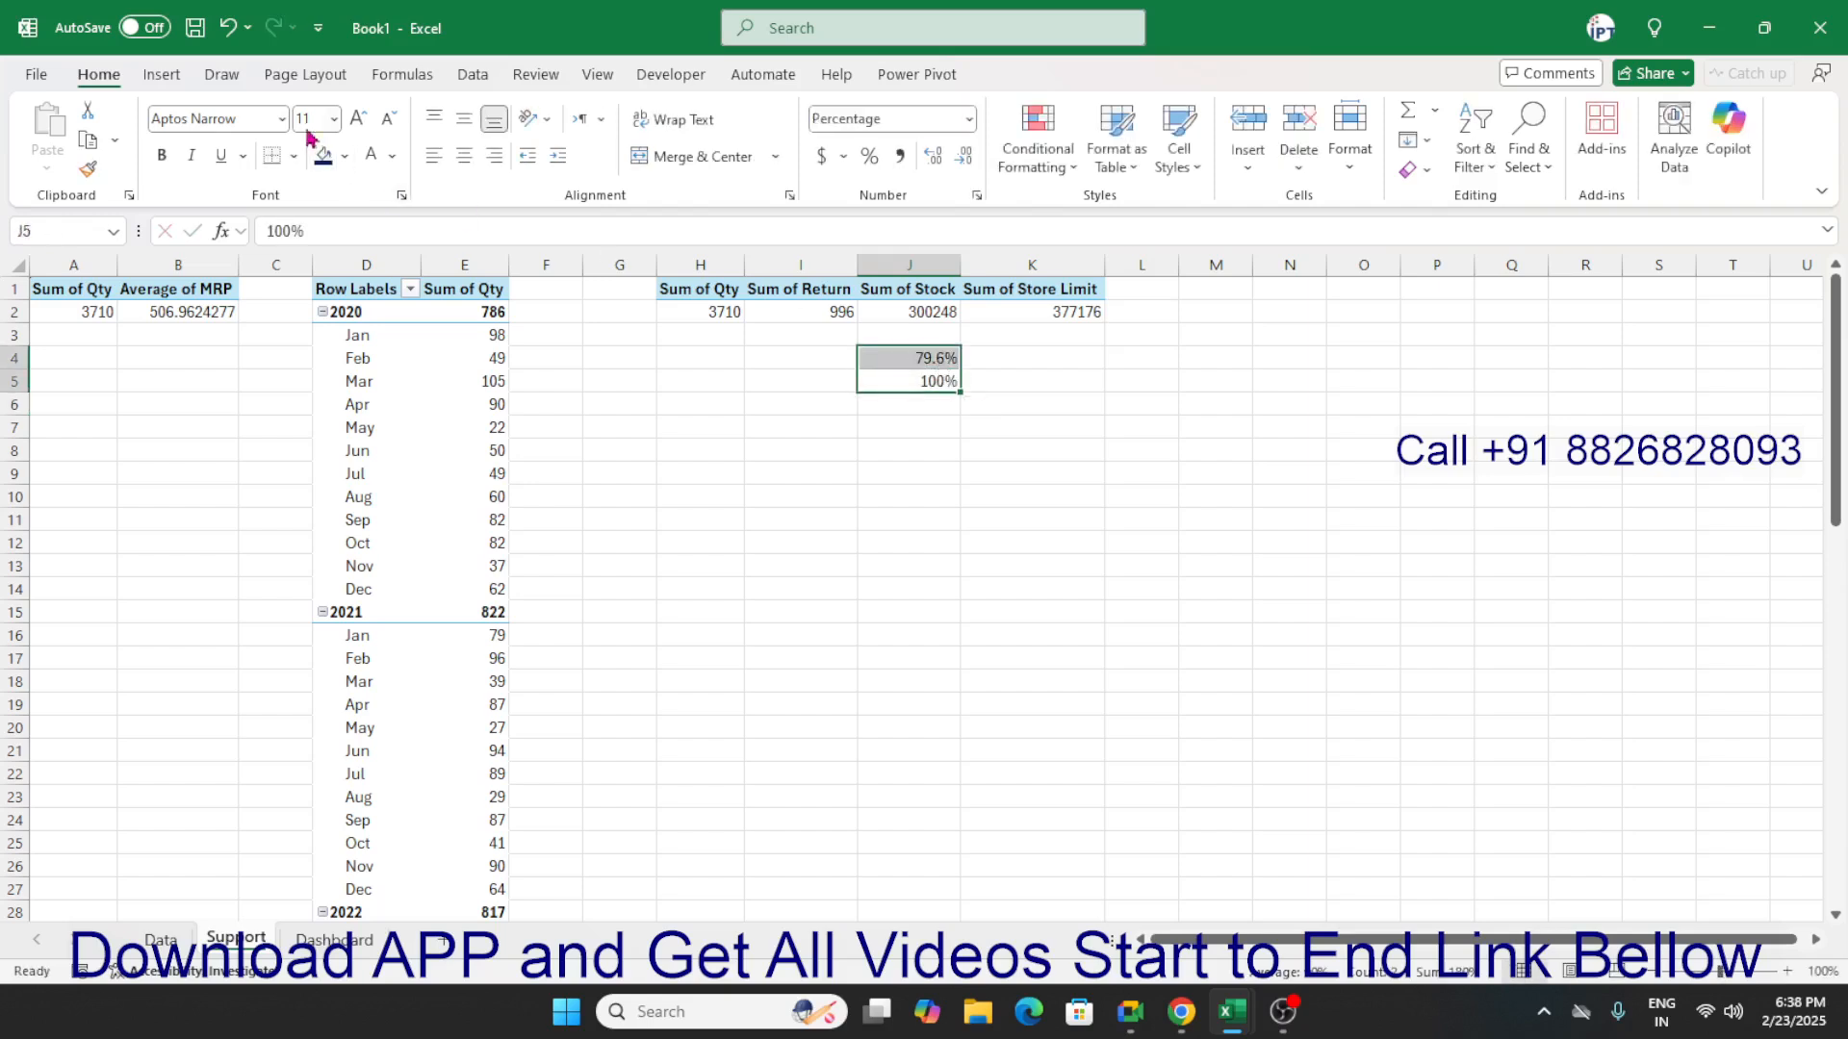
pyautogui.click(893, 405)
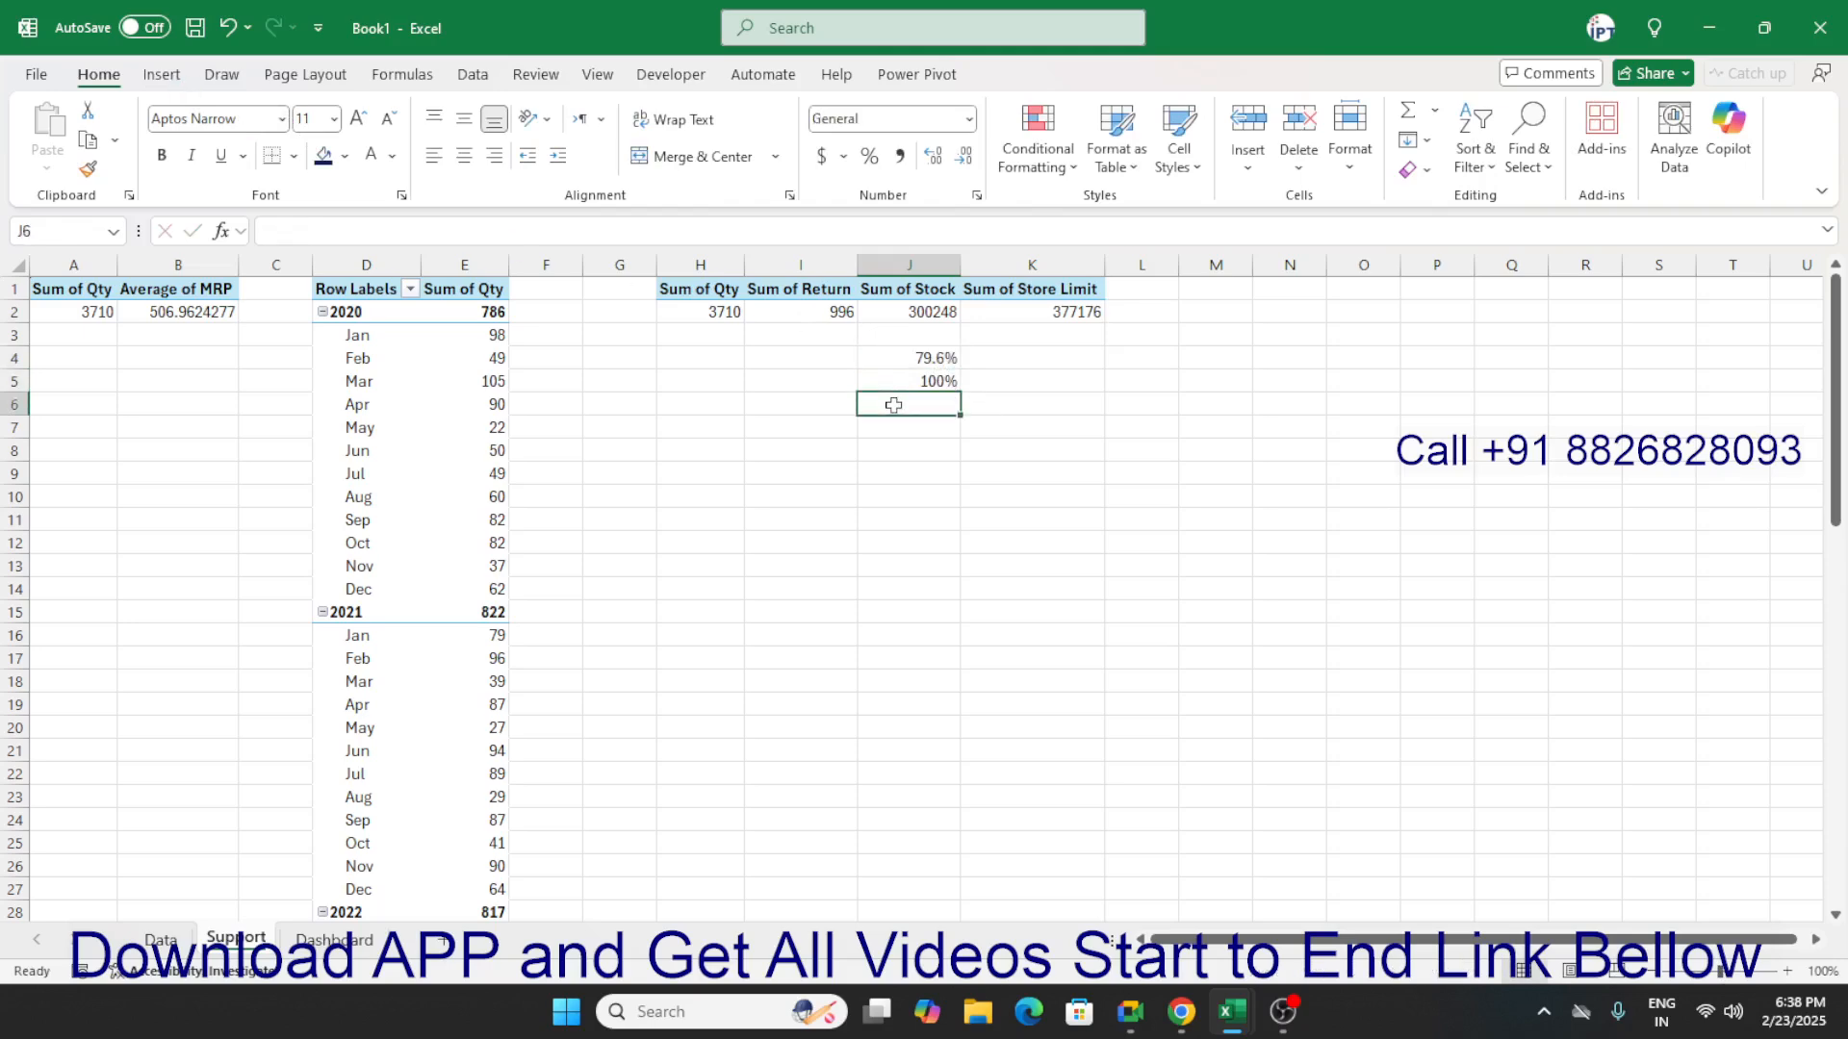
# Try the formula =J4-100% in J5.
pyautogui.press('Up')
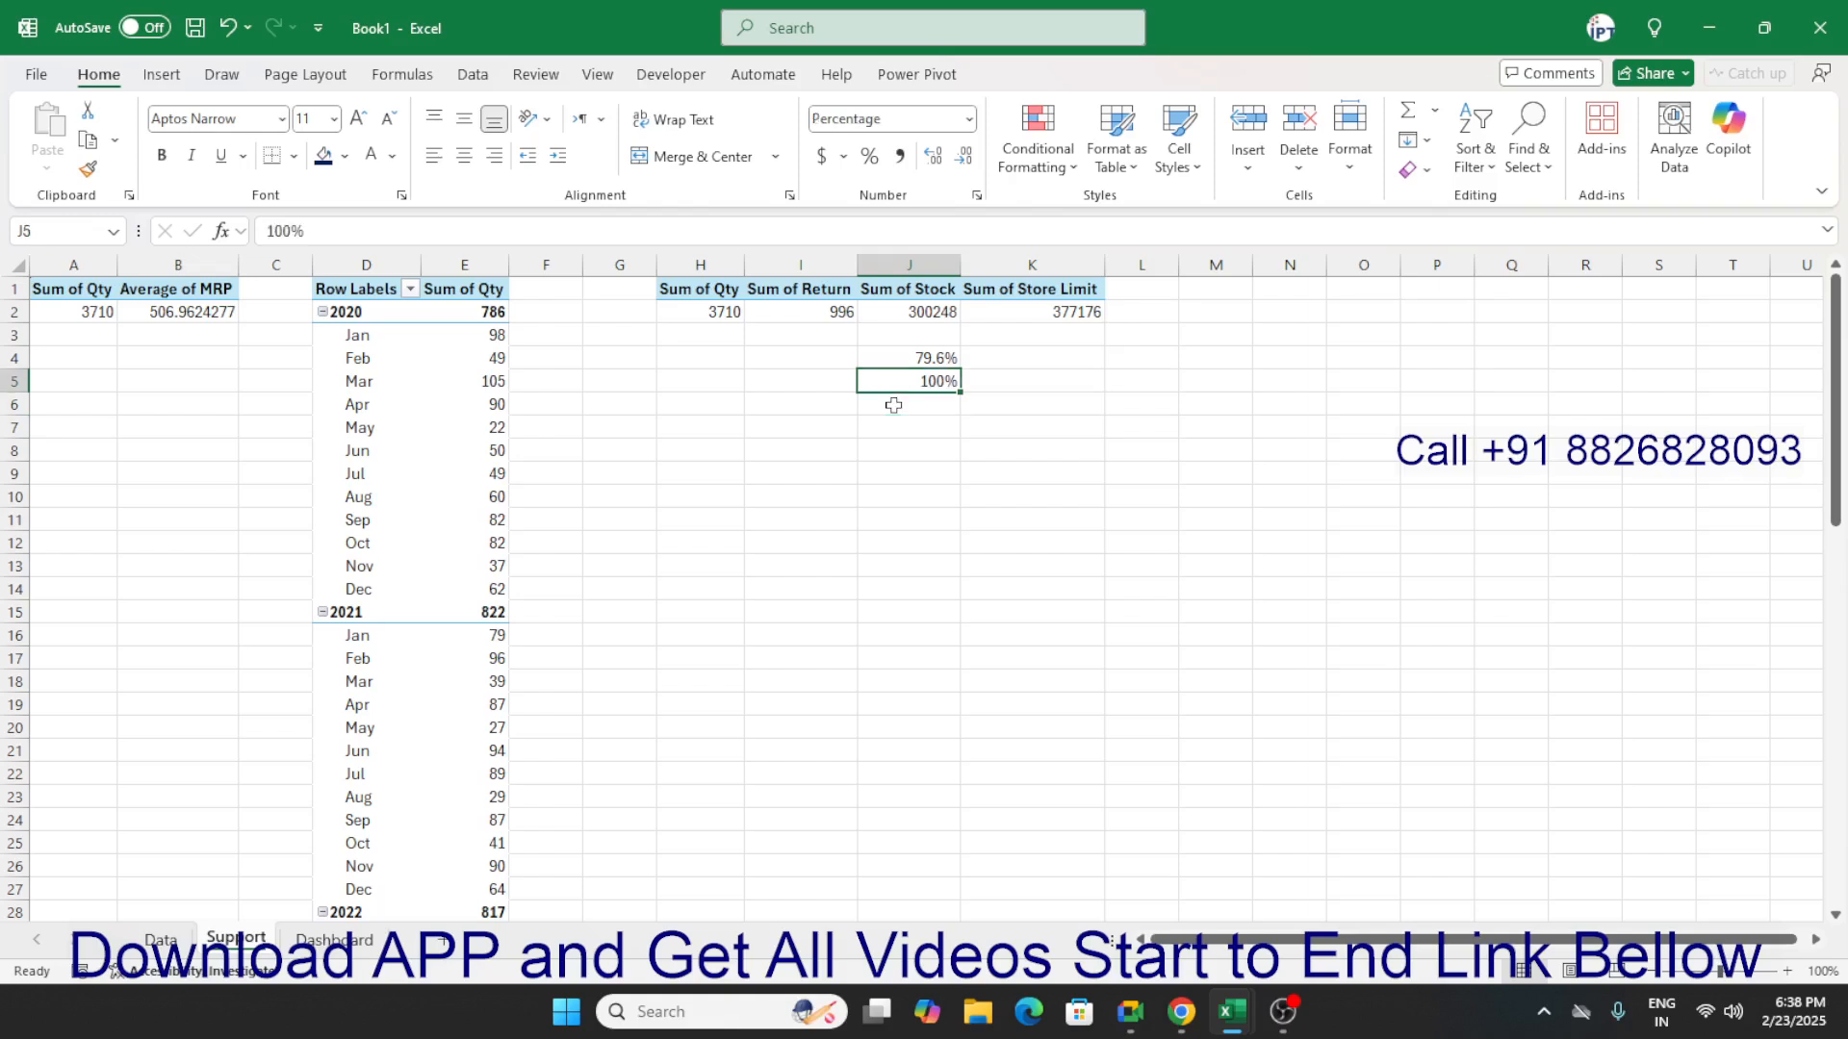
pyautogui.write('=')
pyautogui.press('Up')
pyautogui.write('-')
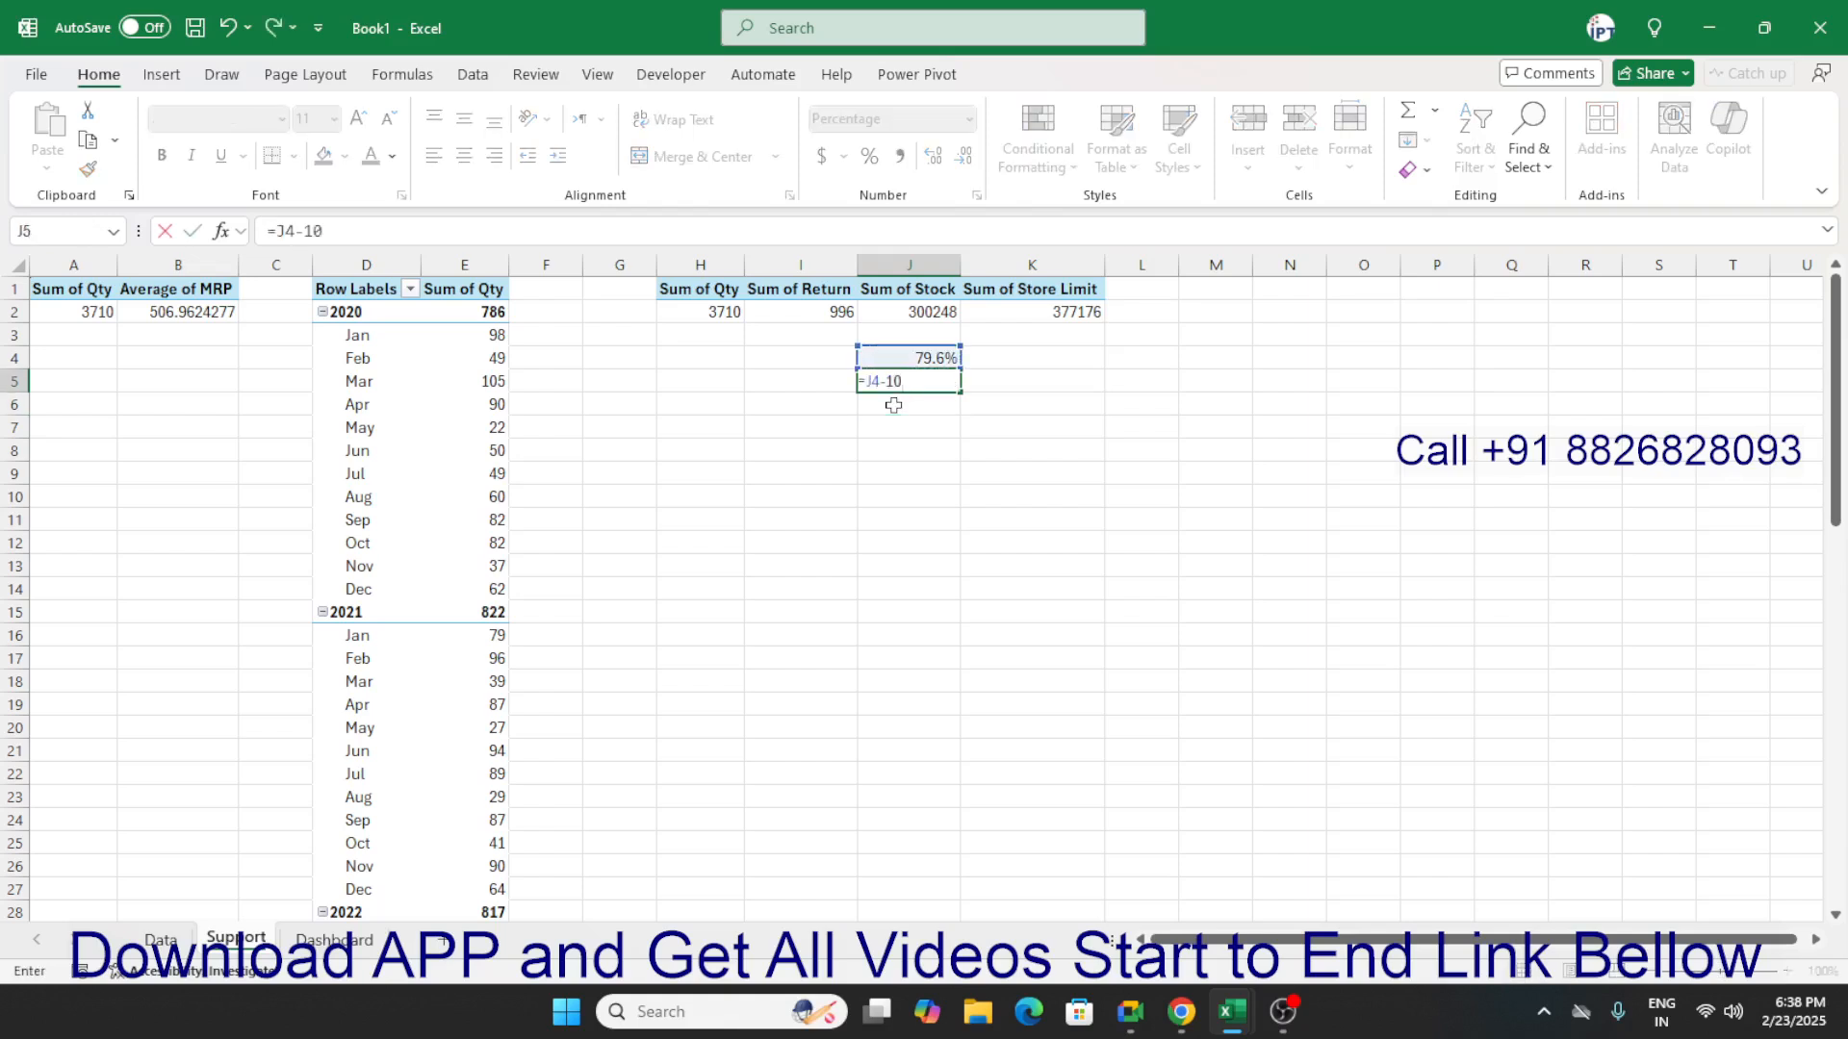
pyautogui.write('100%')
pyautogui.press('Return')
pyautogui.write('1')
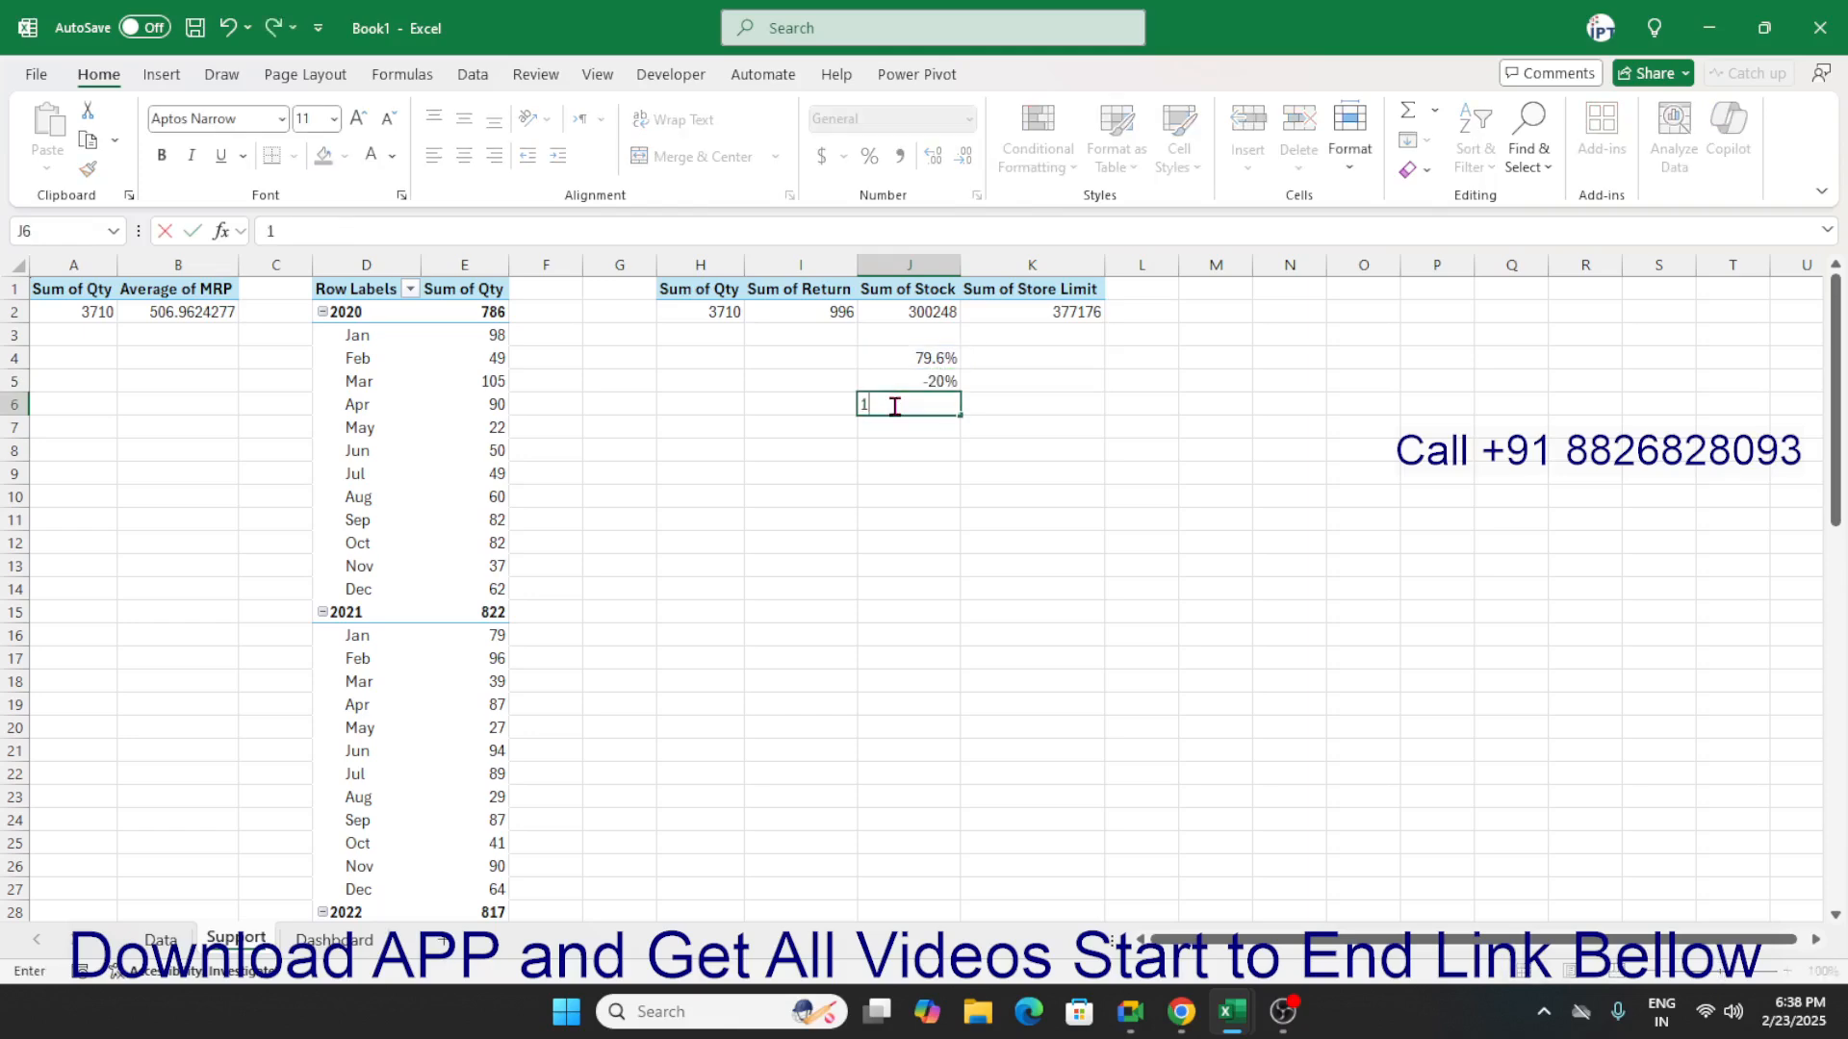
pyautogui.press('Escape')
# Enter the formula =100%-J4 in J5 for the remaining share of the store limit.
pyautogui.press('Up')
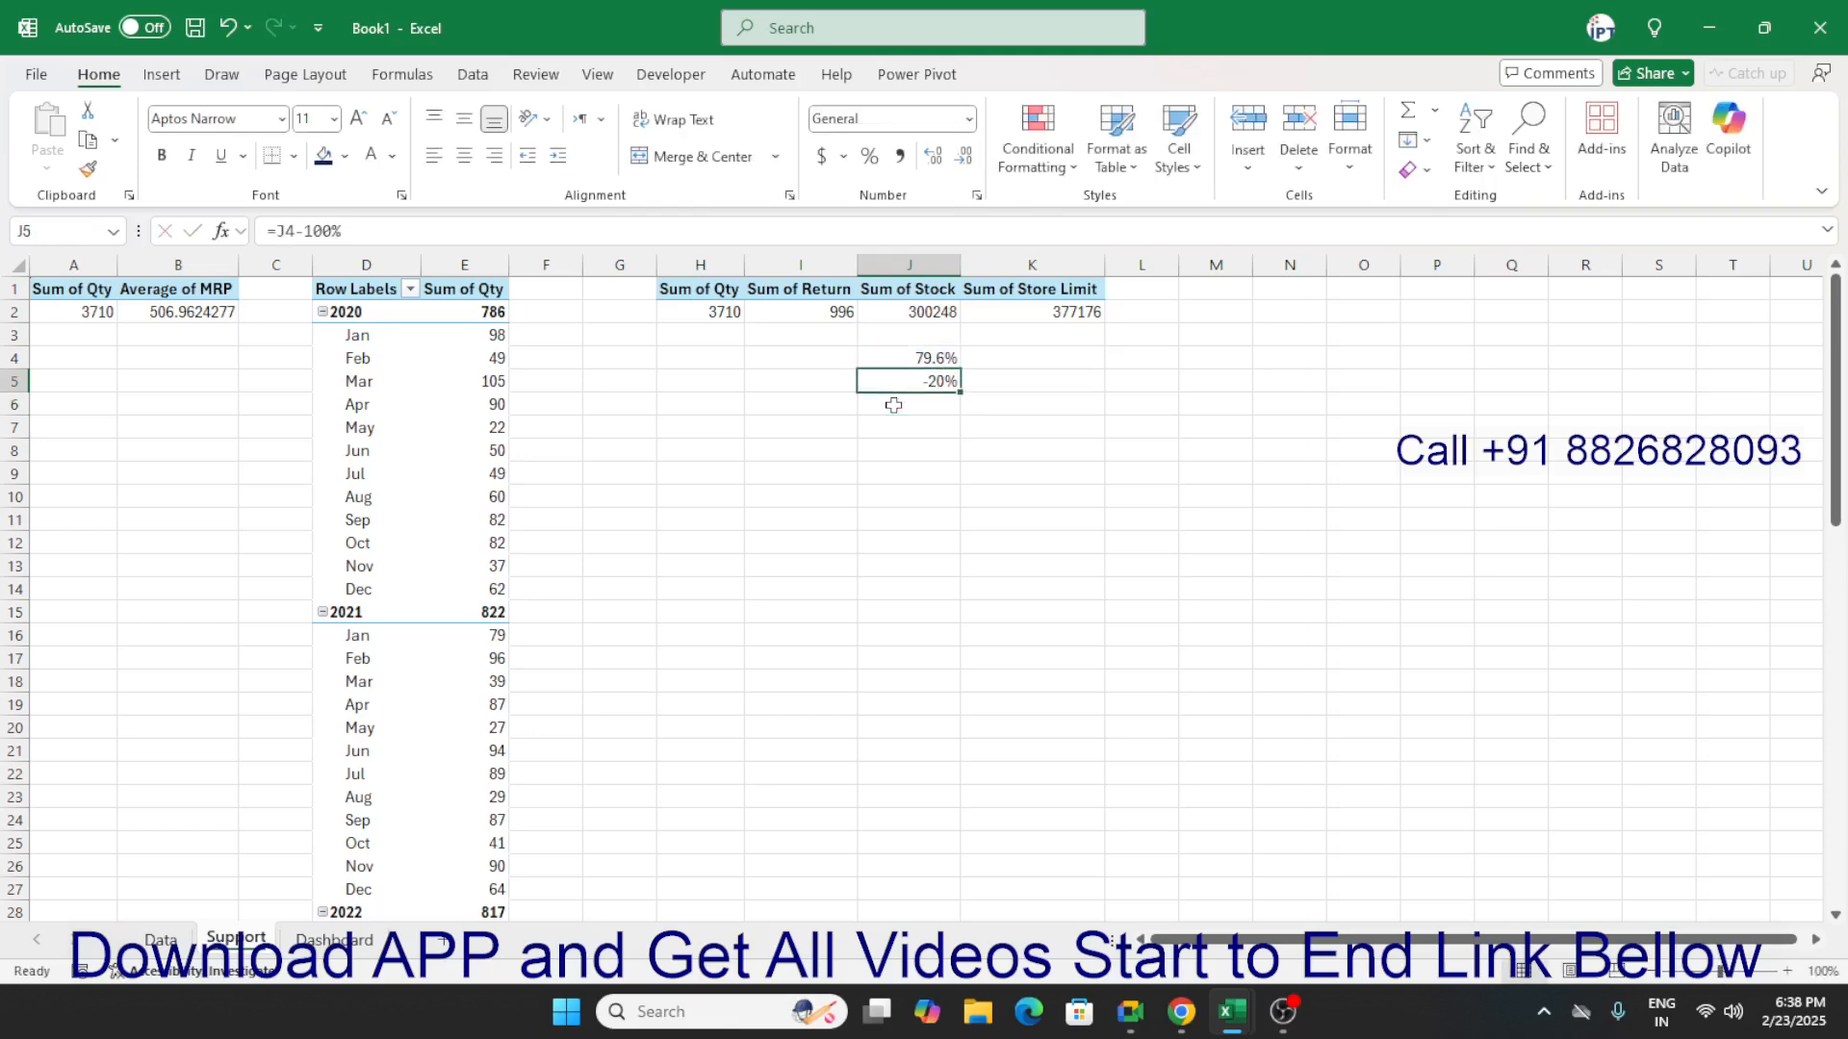
pyautogui.write('=100')
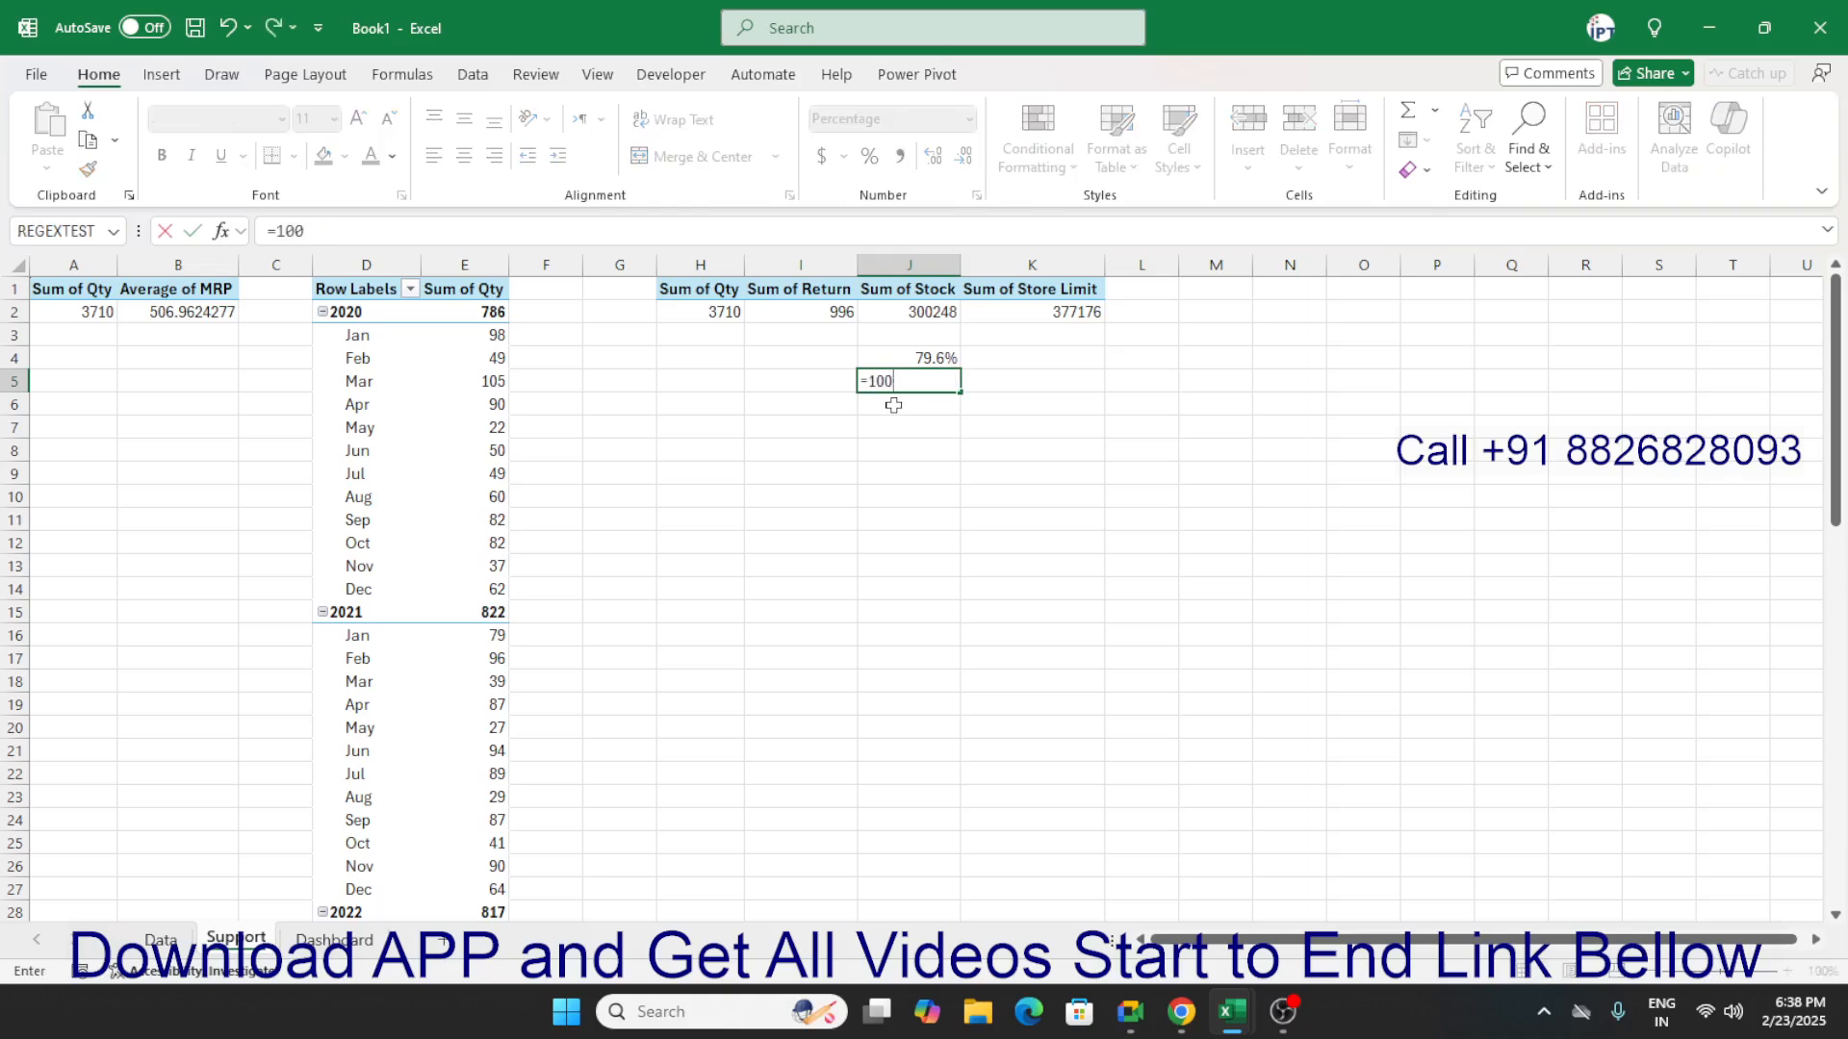
pyautogui.write('%-J4')
pyautogui.press('Return')
# Enter 100% in J6 as the total below the two percentages.
pyautogui.write('100')
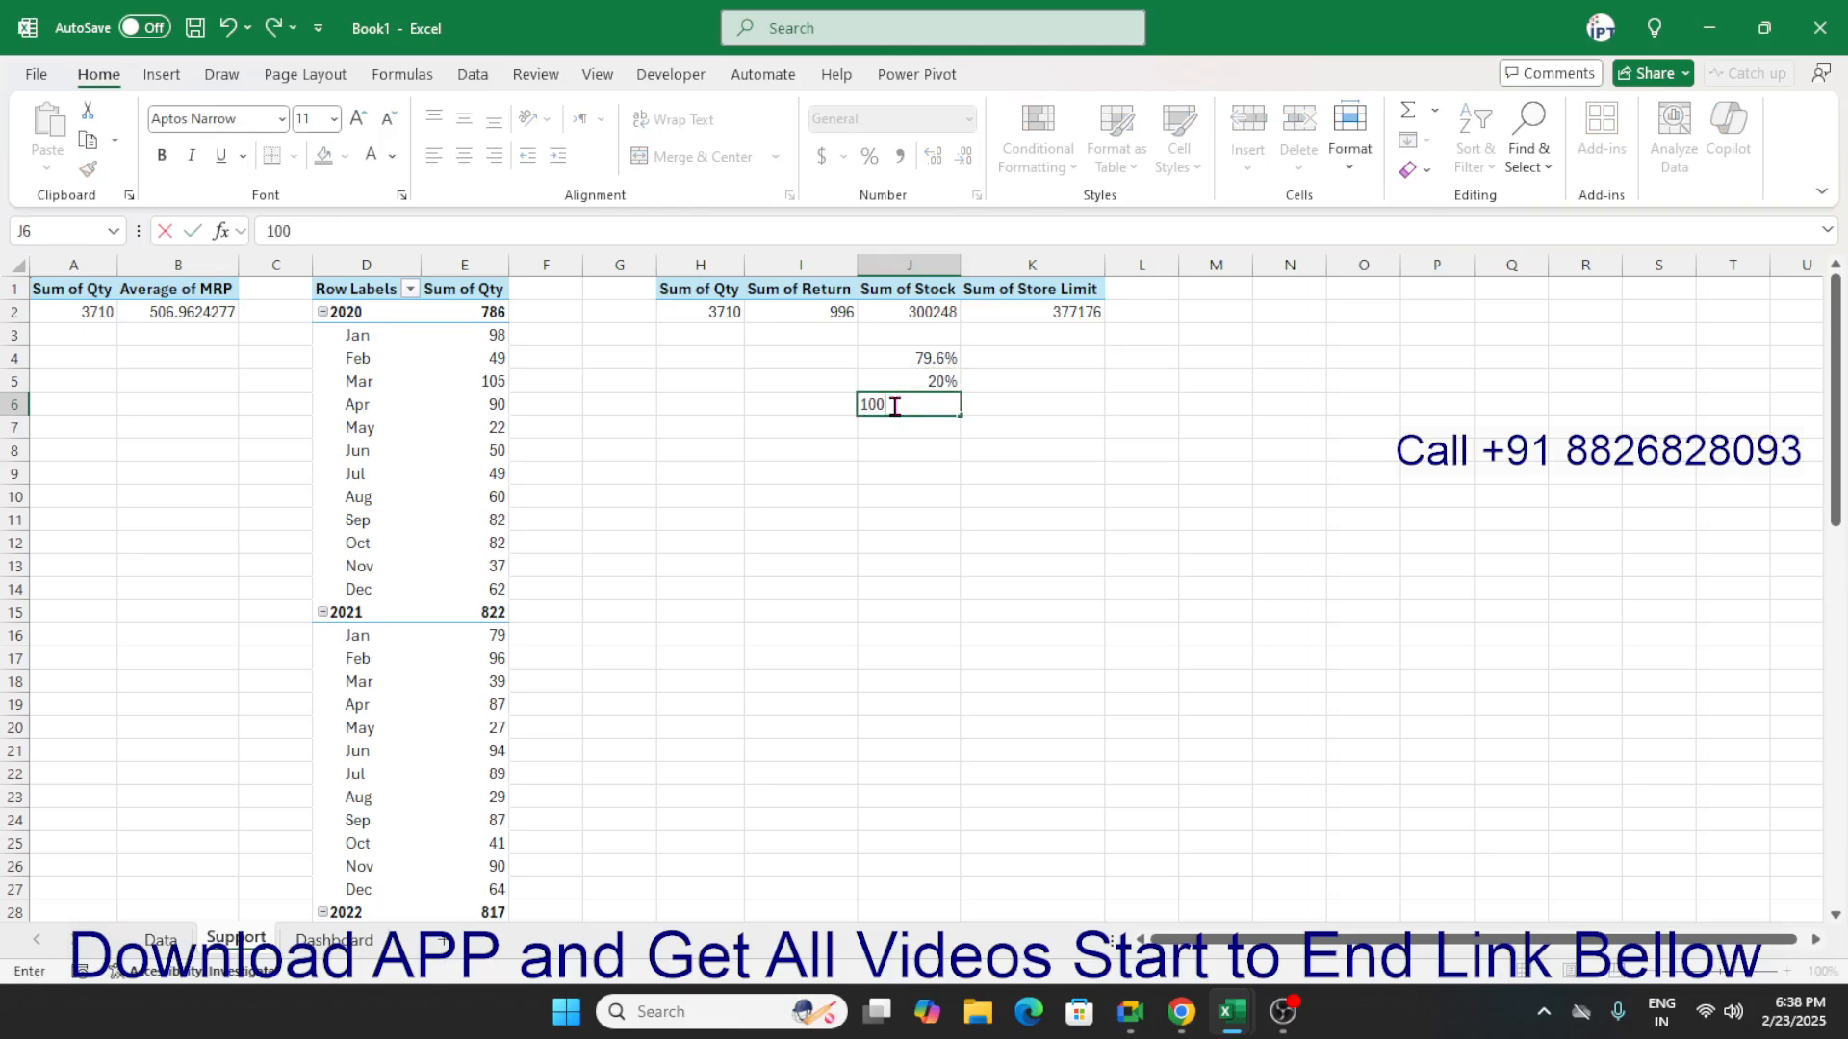
pyautogui.write('%')
pyautogui.press('Return')
# Insert a 2-D pie chart from the percentages in J4:J6 on the Support sheet.
pyautogui.press('Up')
pyautogui.press('Up')
pyautogui.hotkey('shift', 'Up')
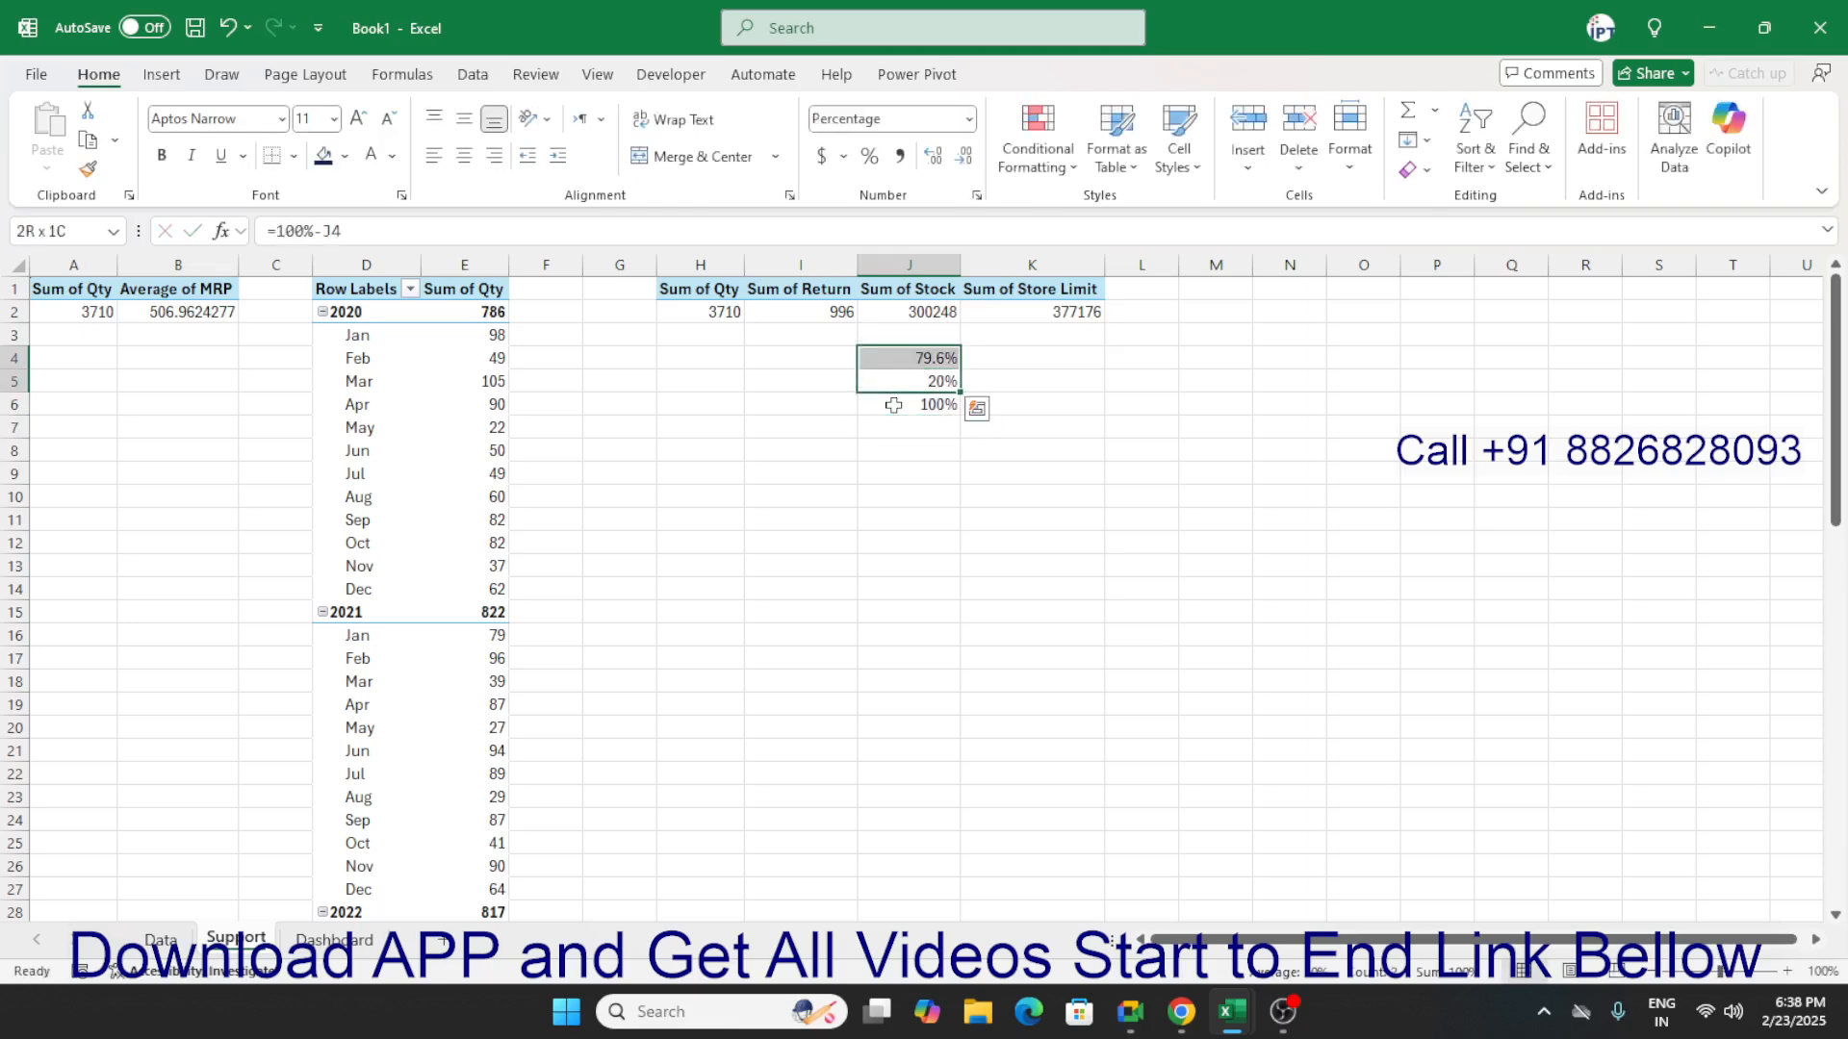
pyautogui.press('Down')
pyautogui.press('Up')
pyautogui.hotkey('shift', 'Down')
pyautogui.press('Down')
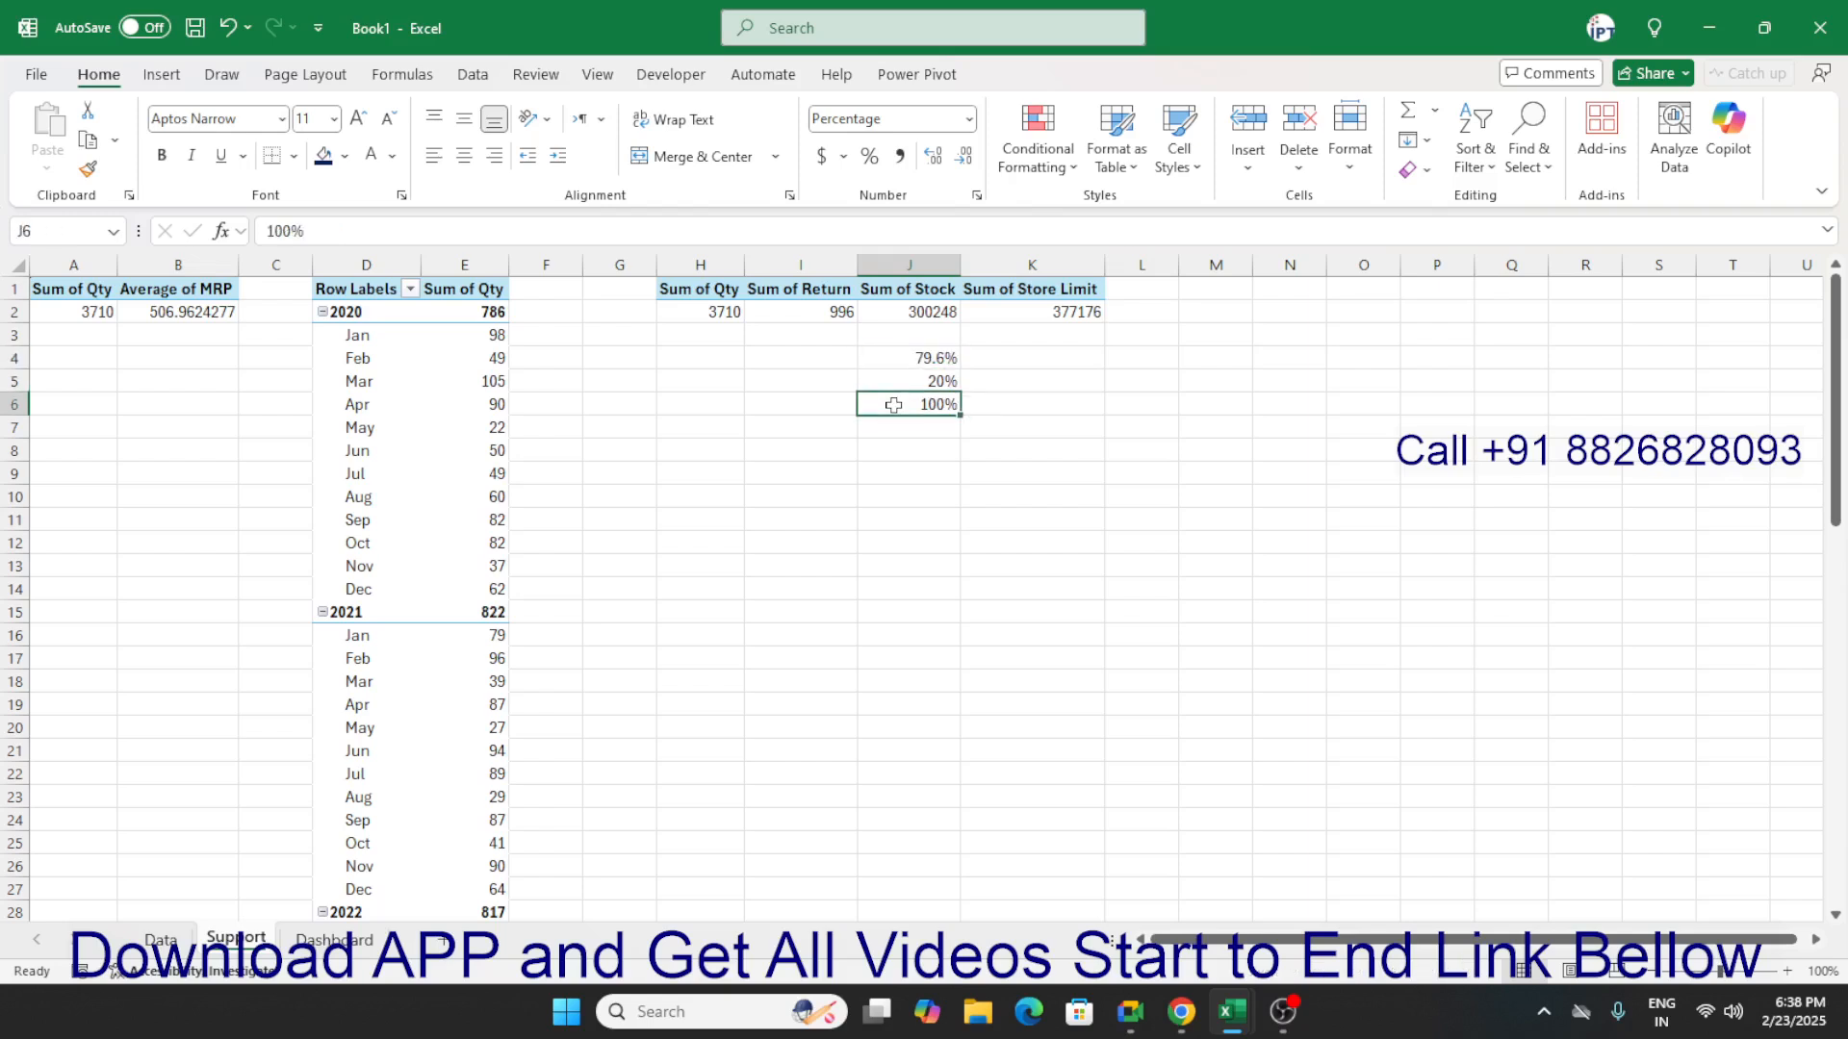
pyautogui.hotkey('shift', 'Up')
pyautogui.hotkey('shift', 'Up')
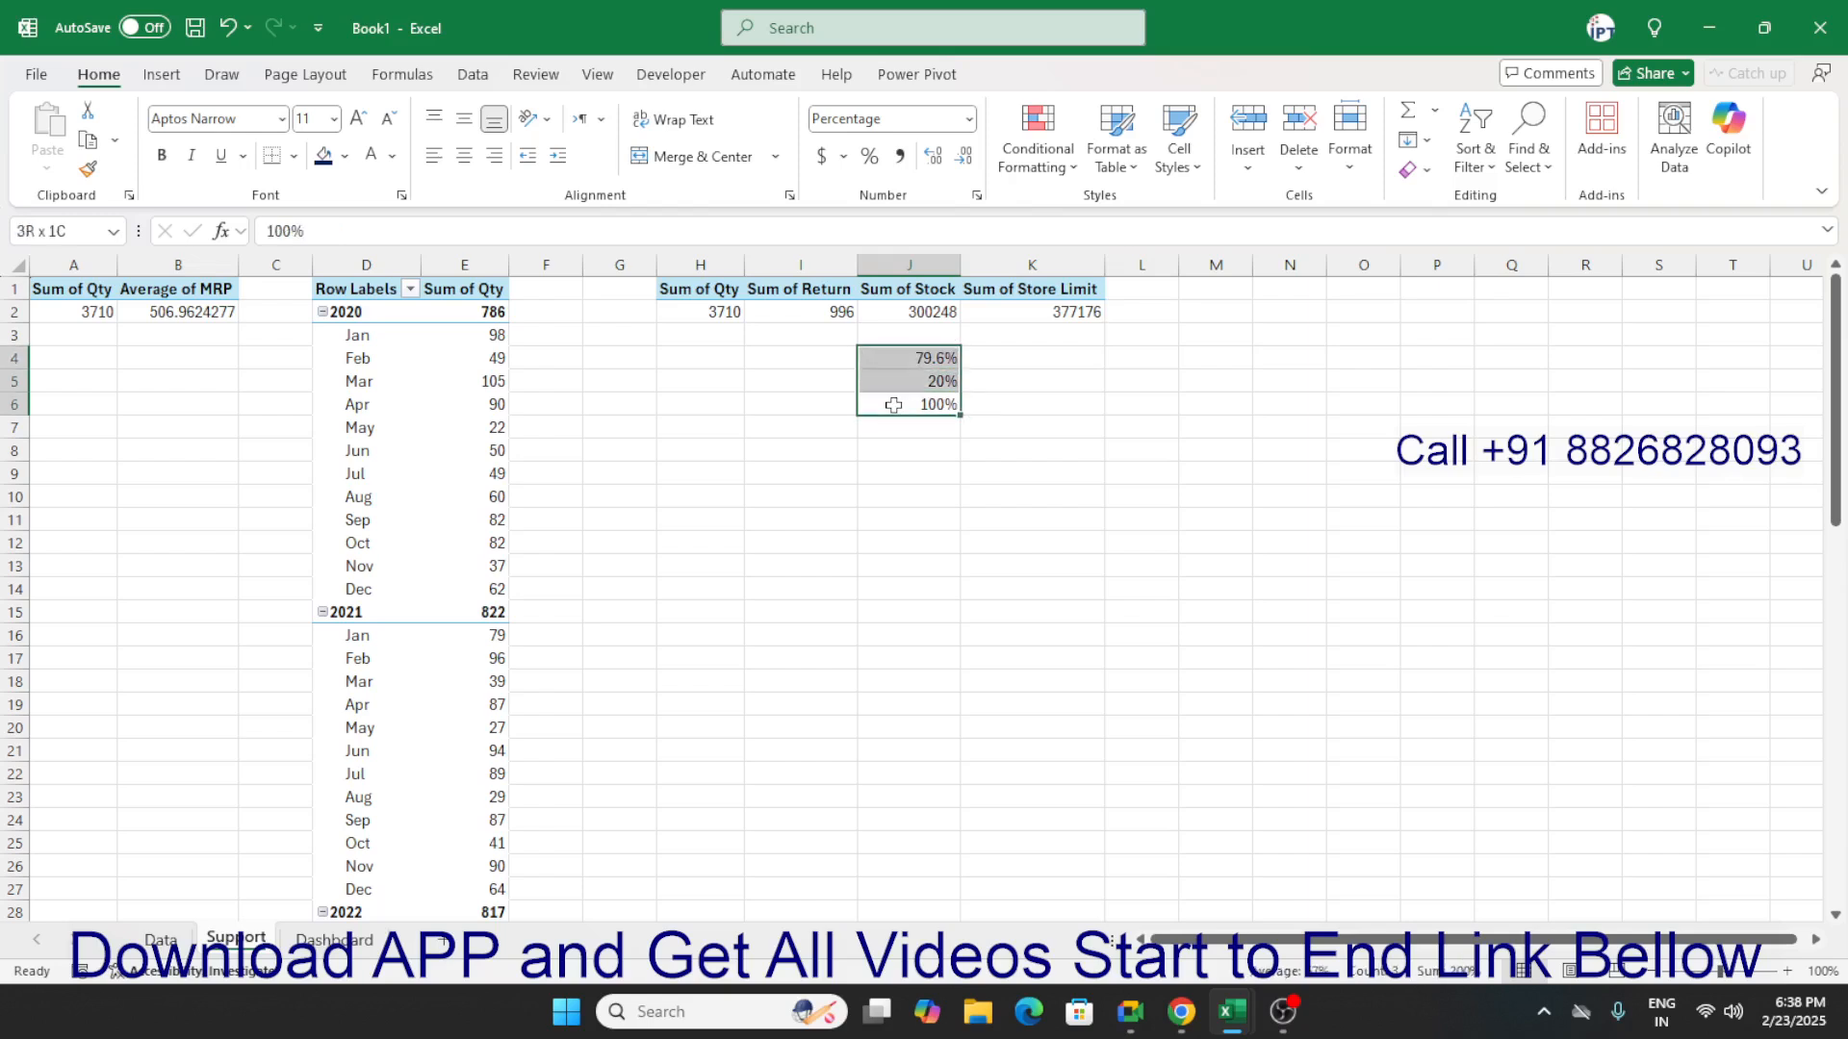
pyautogui.click(172, 81)
pyautogui.click(786, 174)
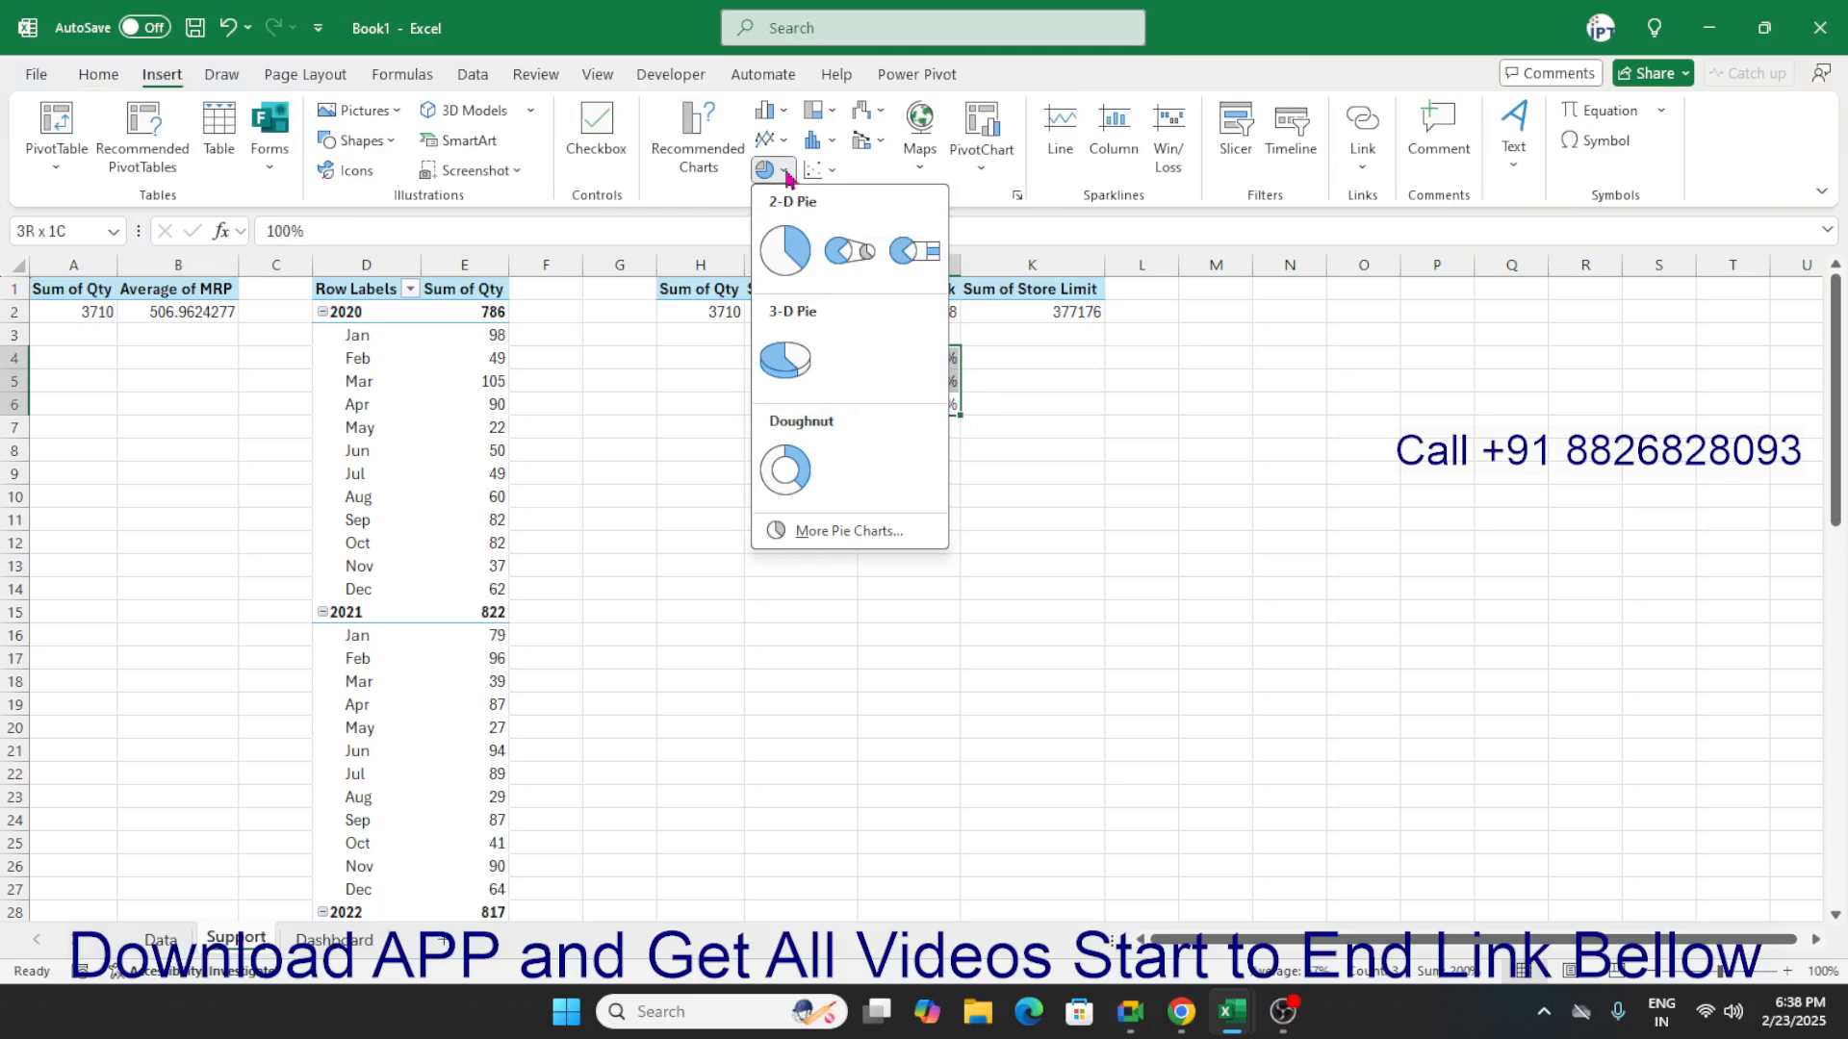
pyautogui.click(786, 247)
pyautogui.click(1357, 747)
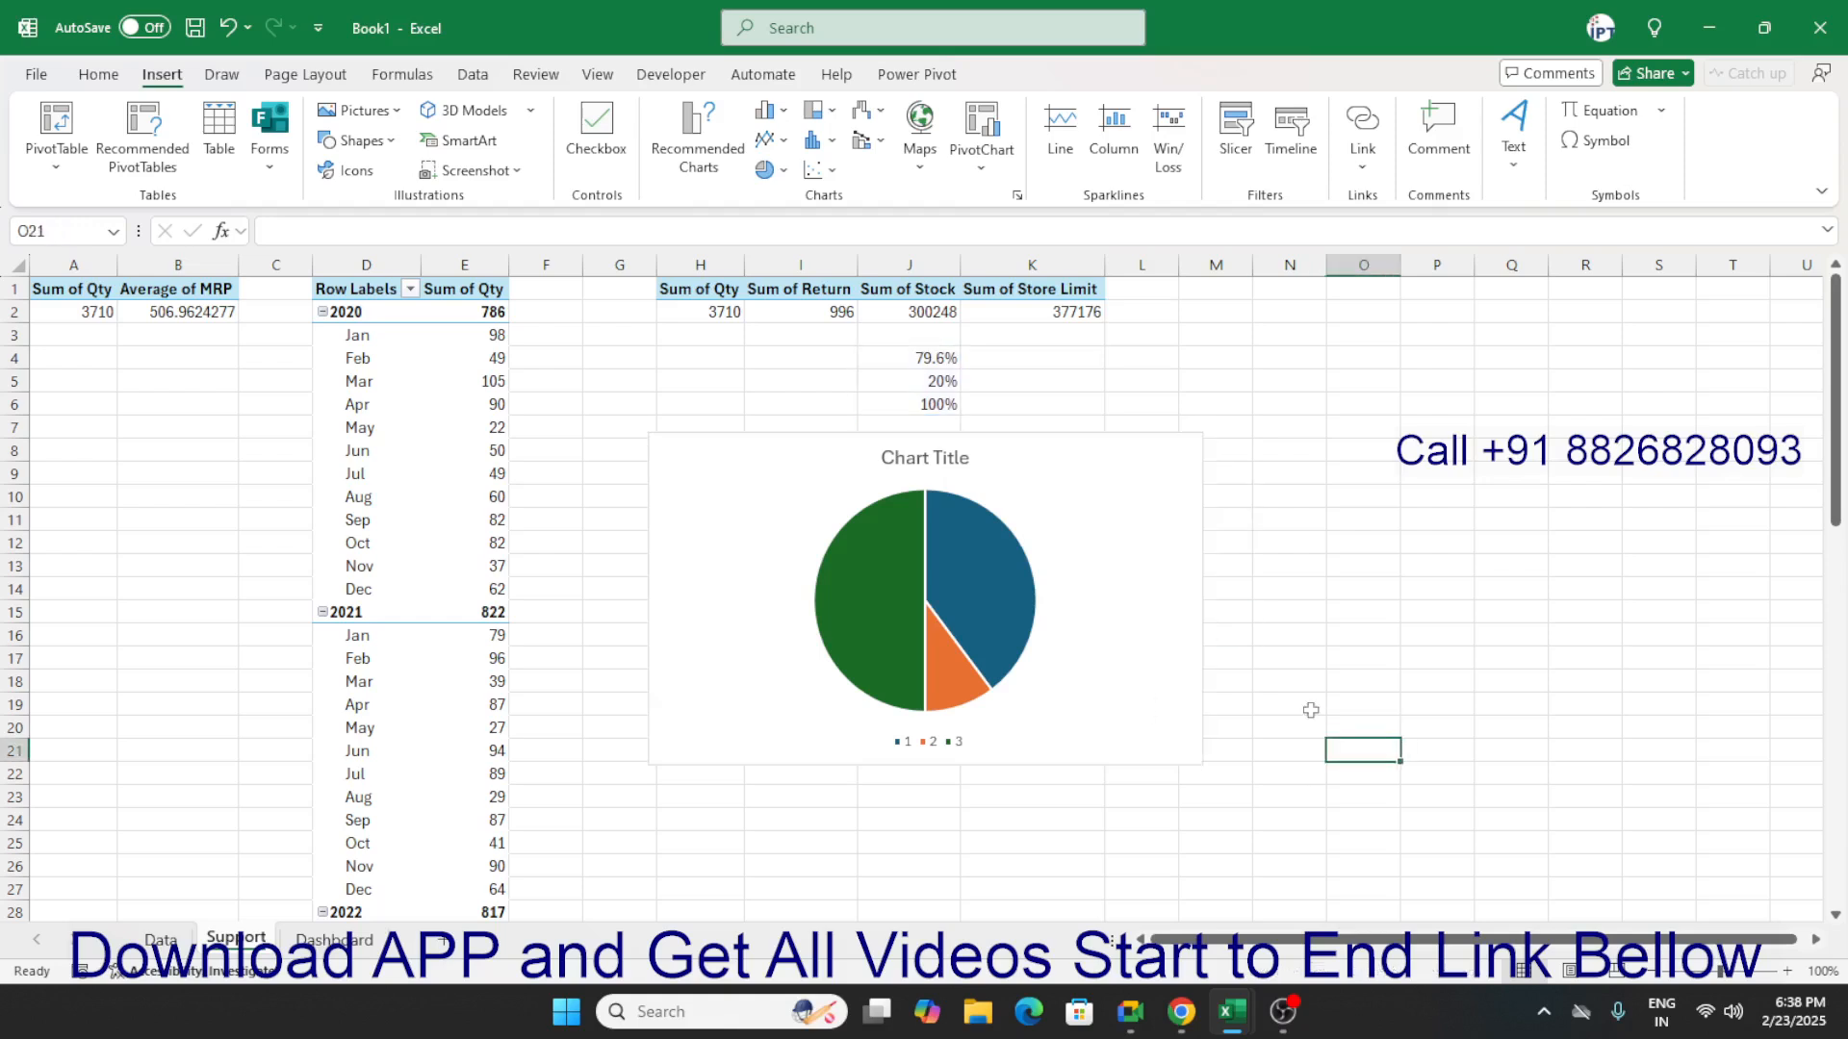
# Set the pie chart's angle of first slice to 270° so the 100% slice forms the lower half.
pyautogui.click(1097, 561)
pyautogui.rightClick(995, 566)
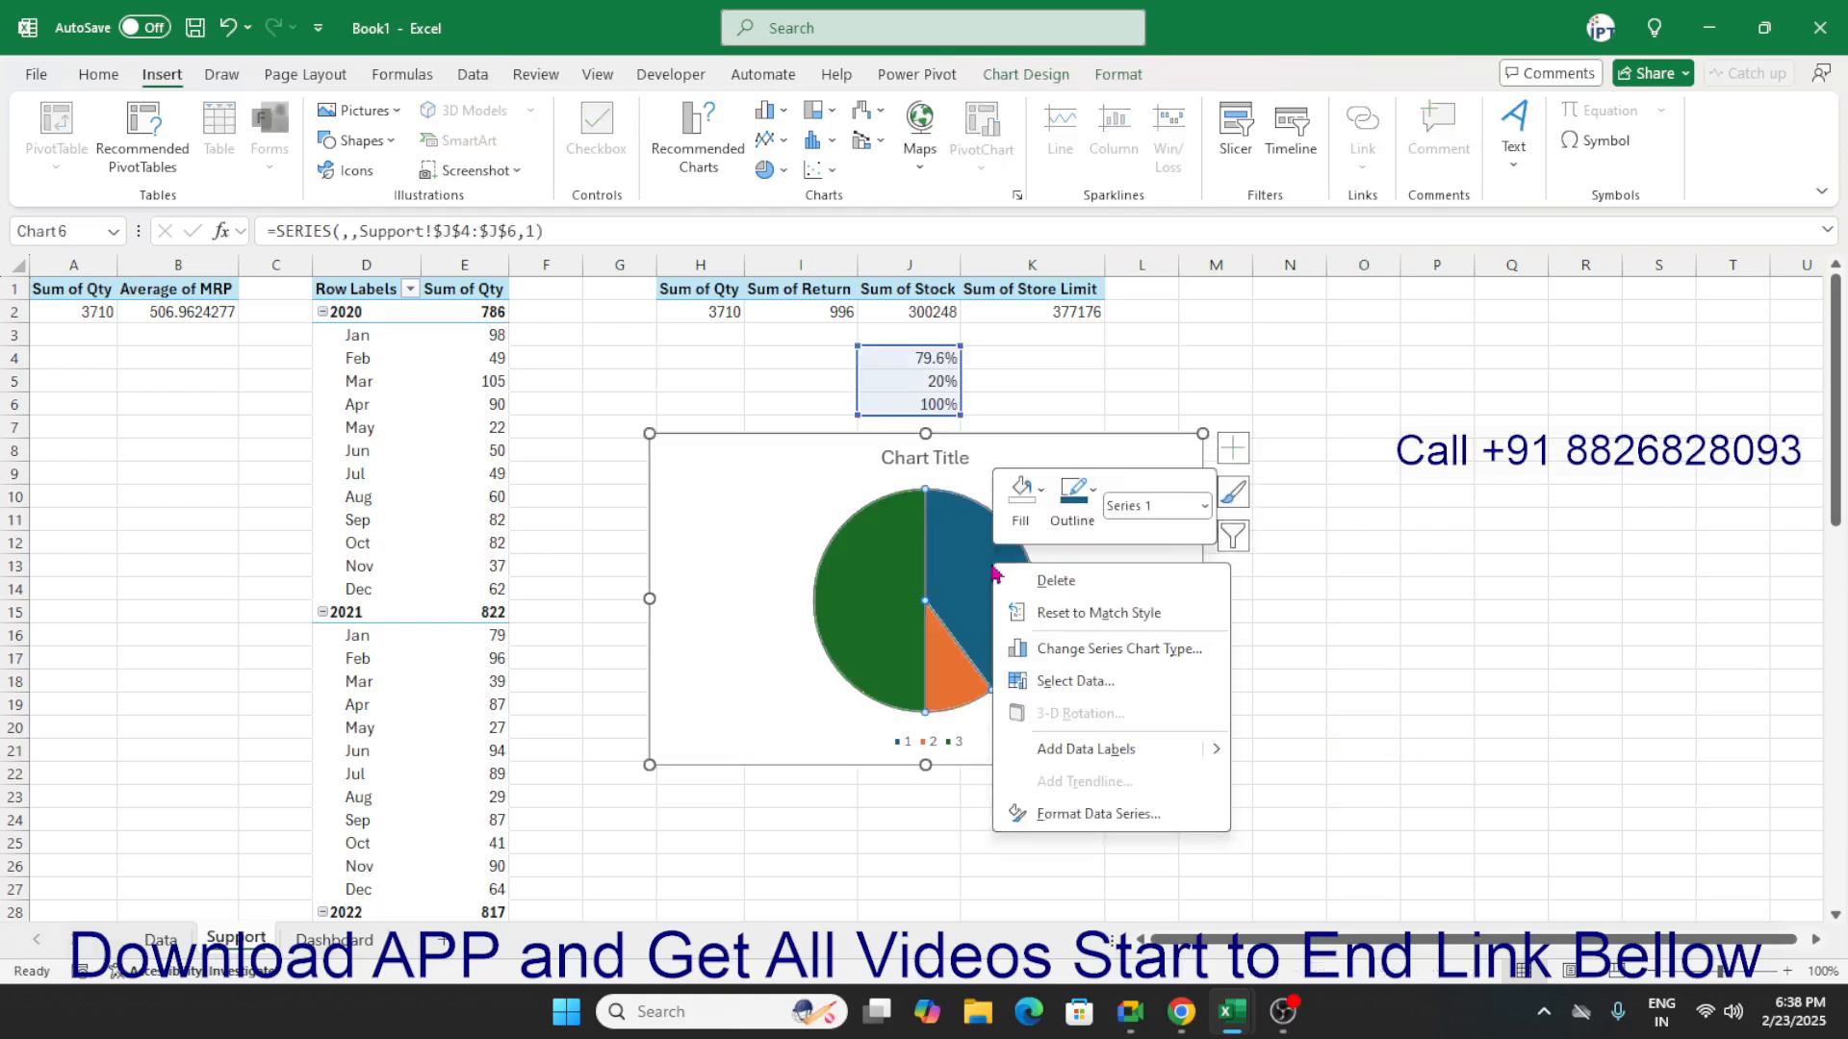
pyautogui.click(1105, 816)
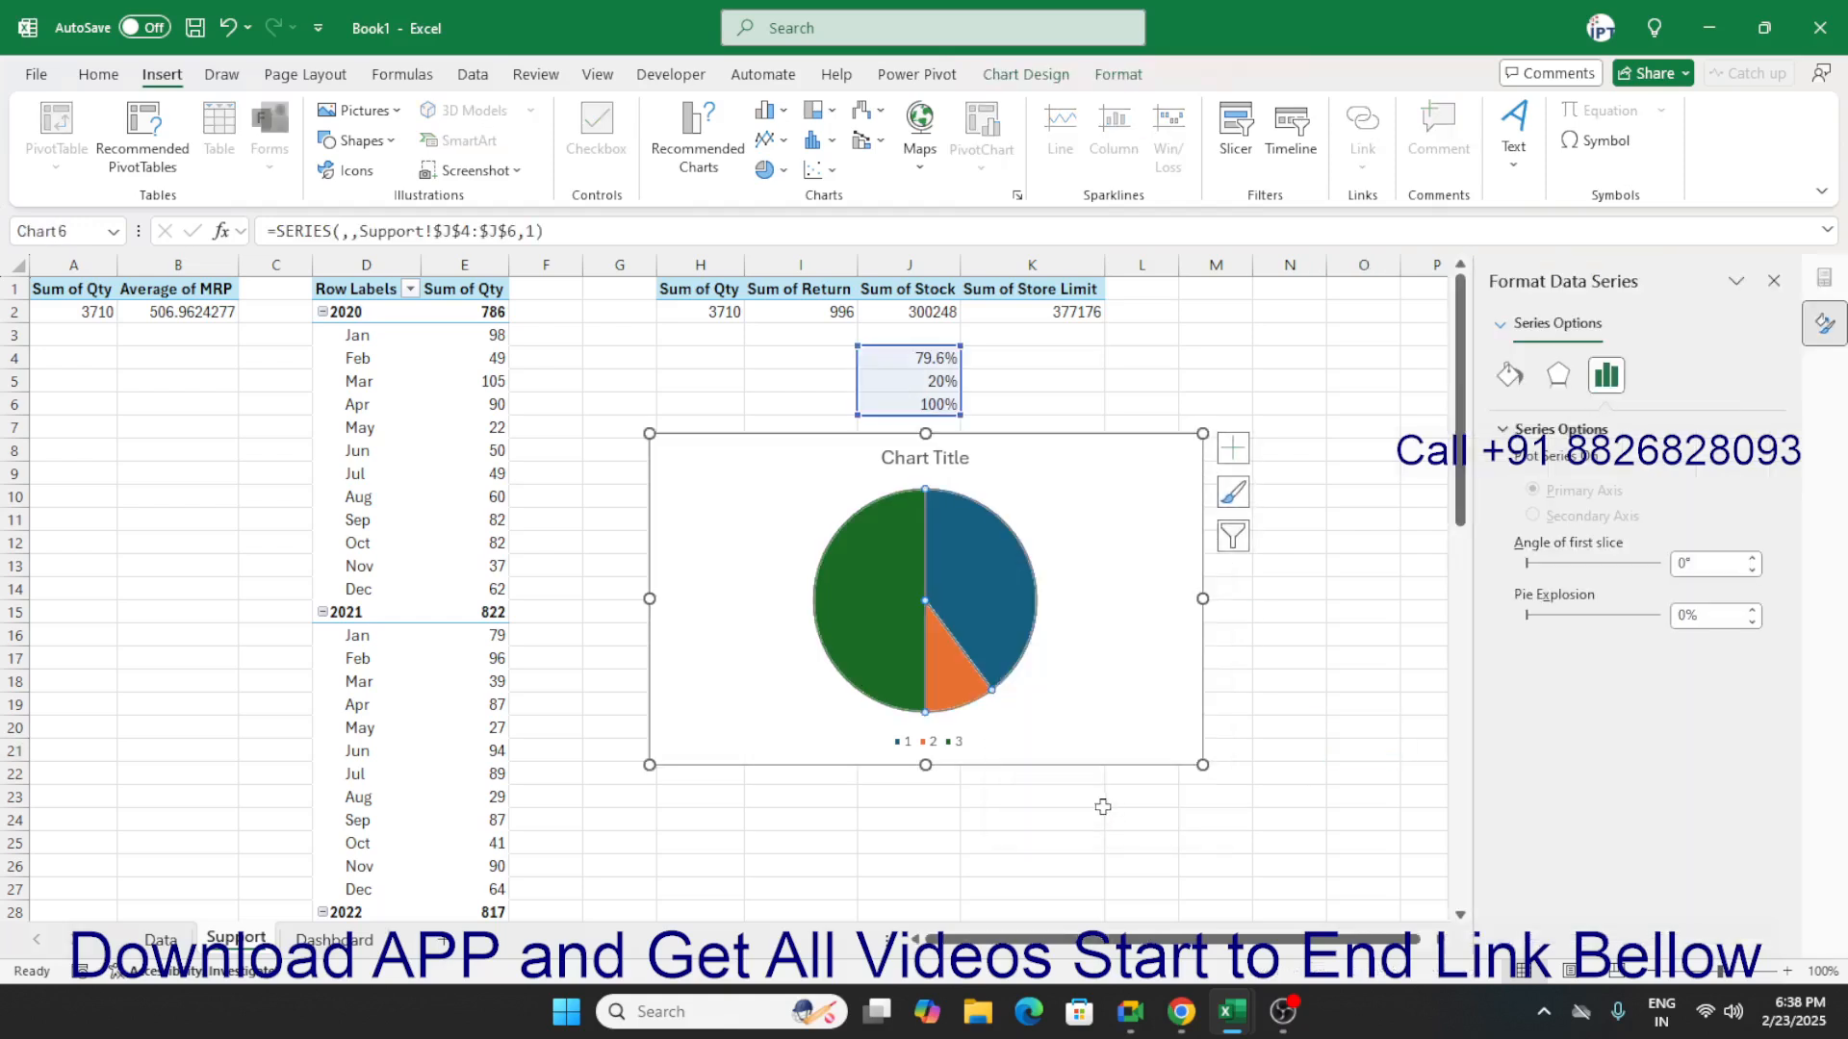
pyautogui.click(1686, 566)
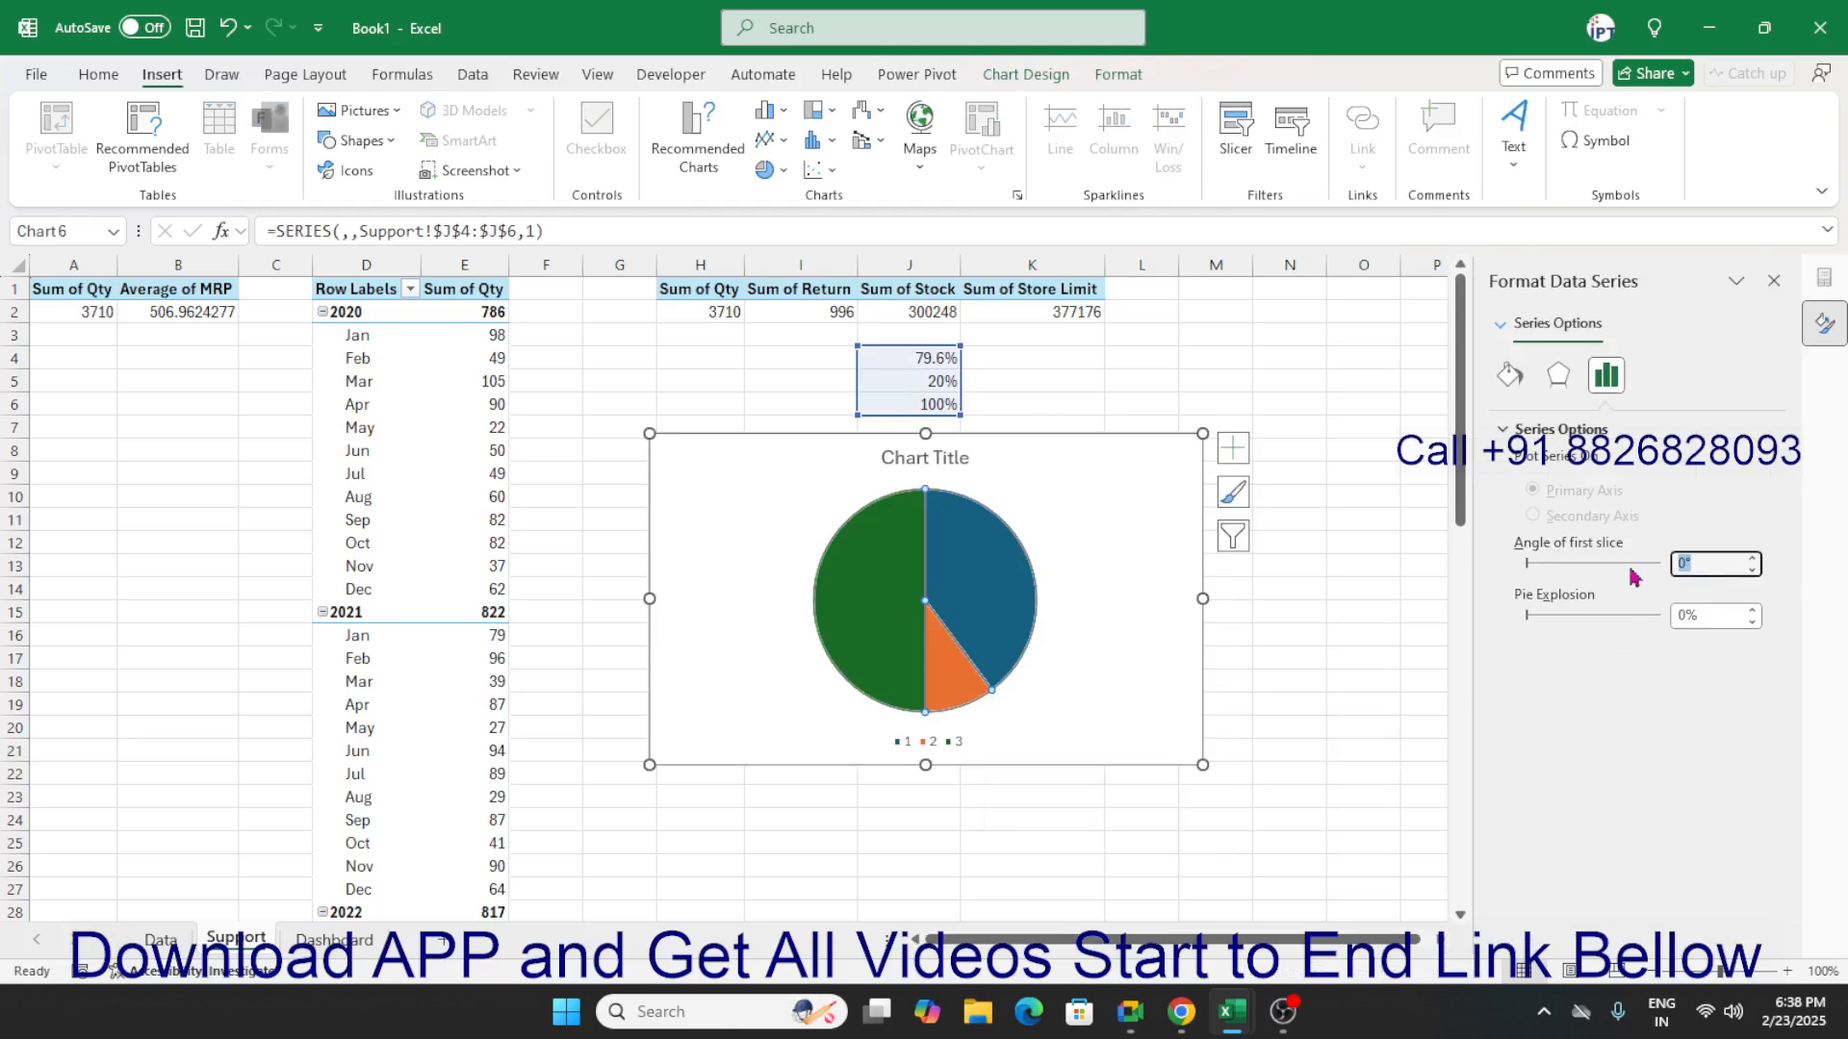
pyautogui.write('270')
pyautogui.press('Return')
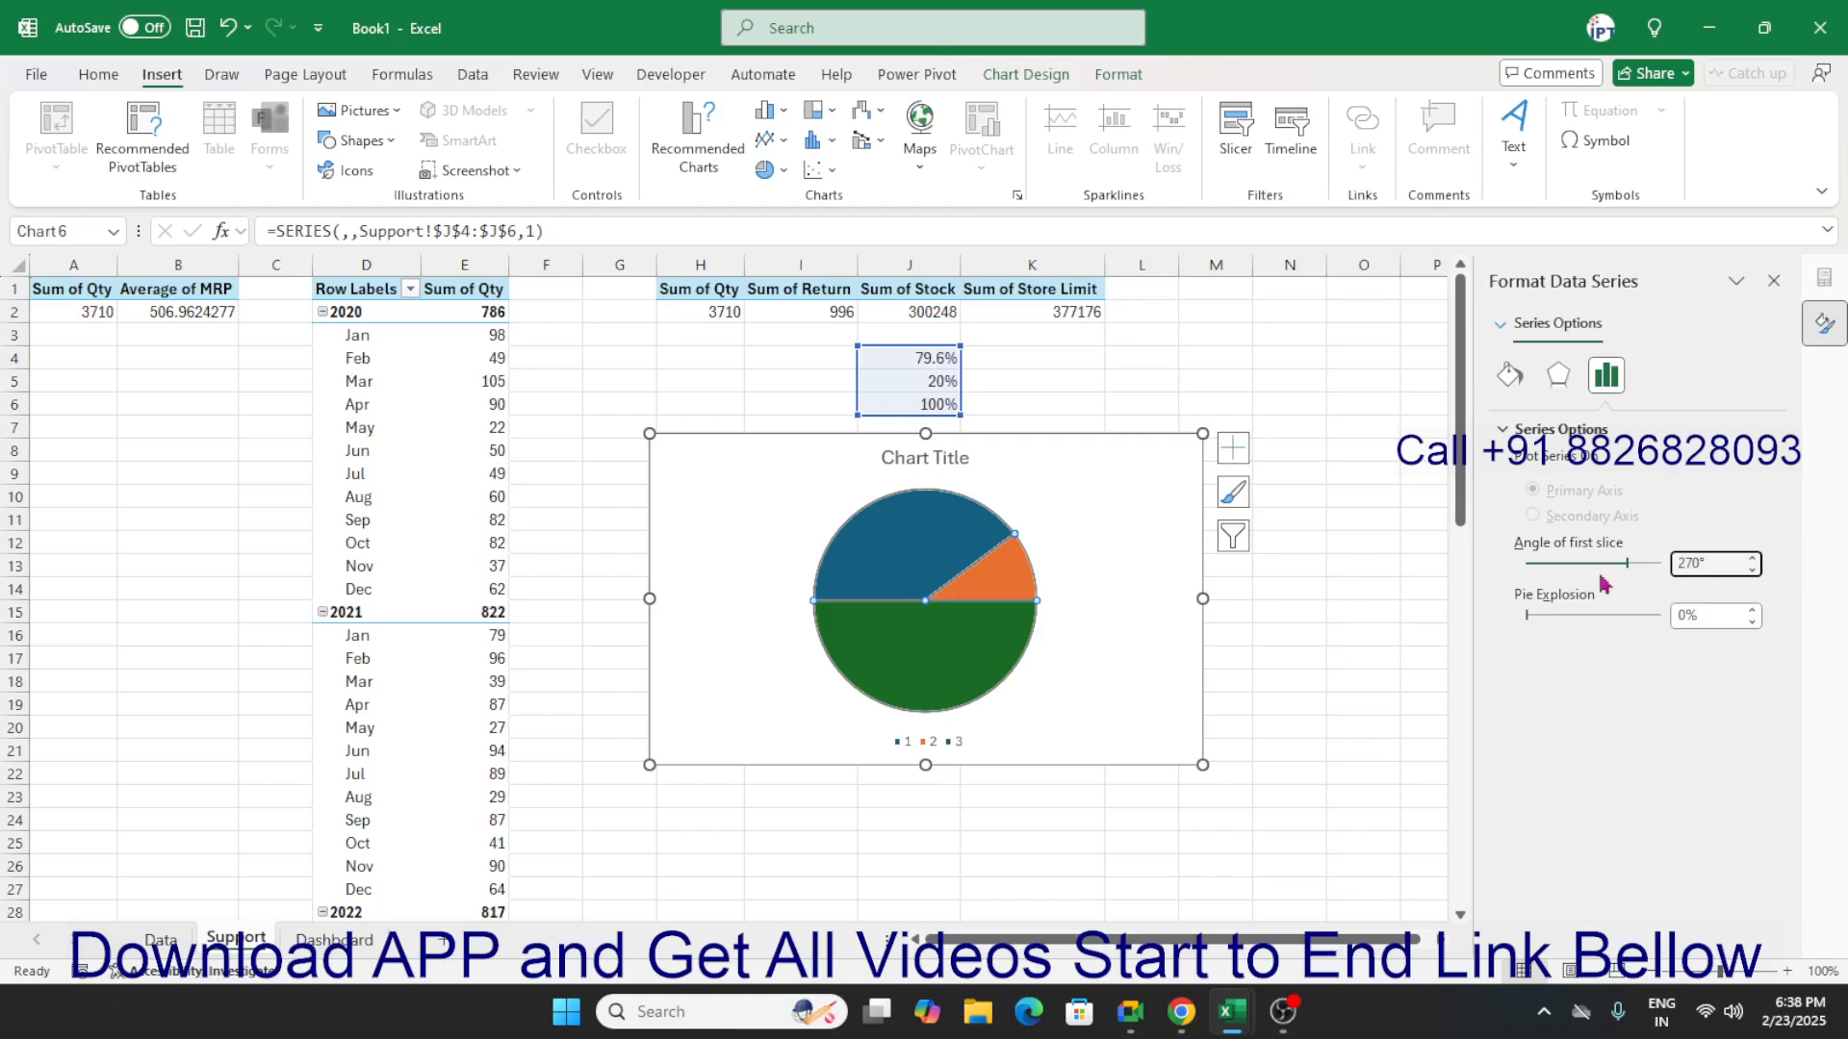
# Remove the border from all the pie's slices and give the lower 100% slice no fill.
pyautogui.click(1034, 654)
pyautogui.click(981, 656)
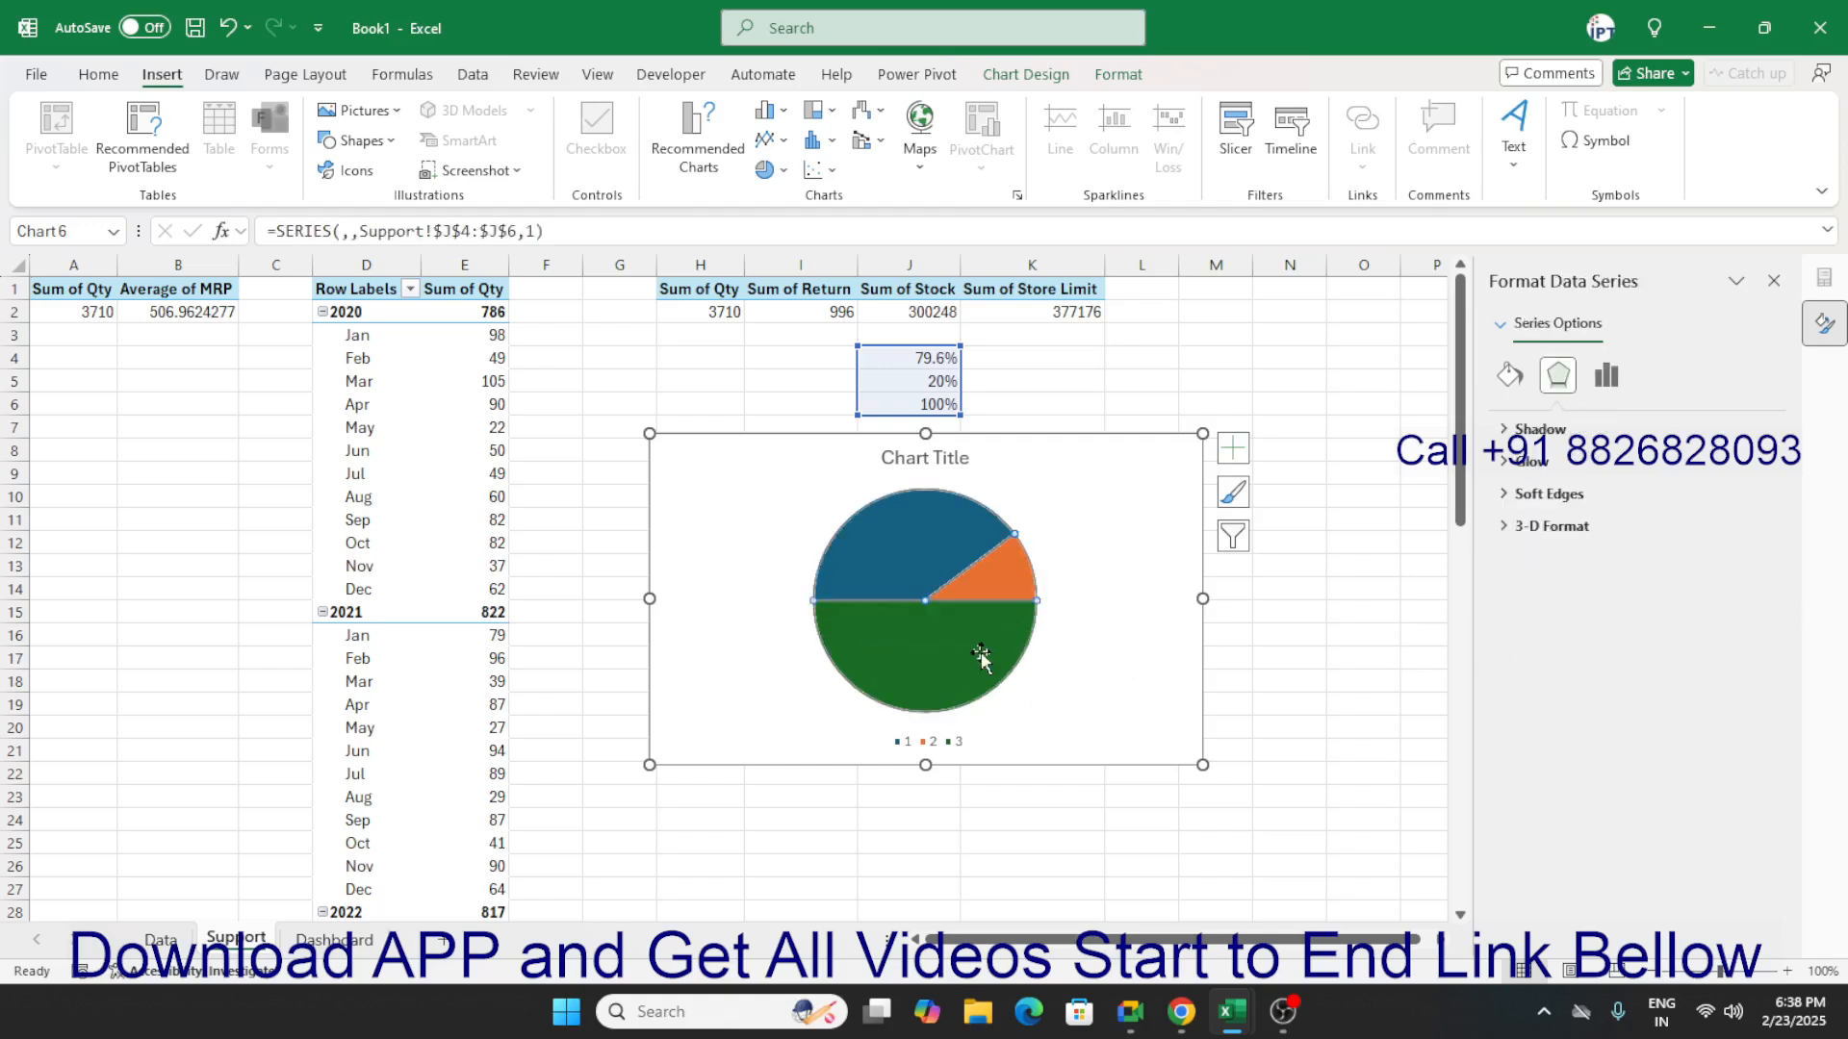
pyautogui.click(1509, 375)
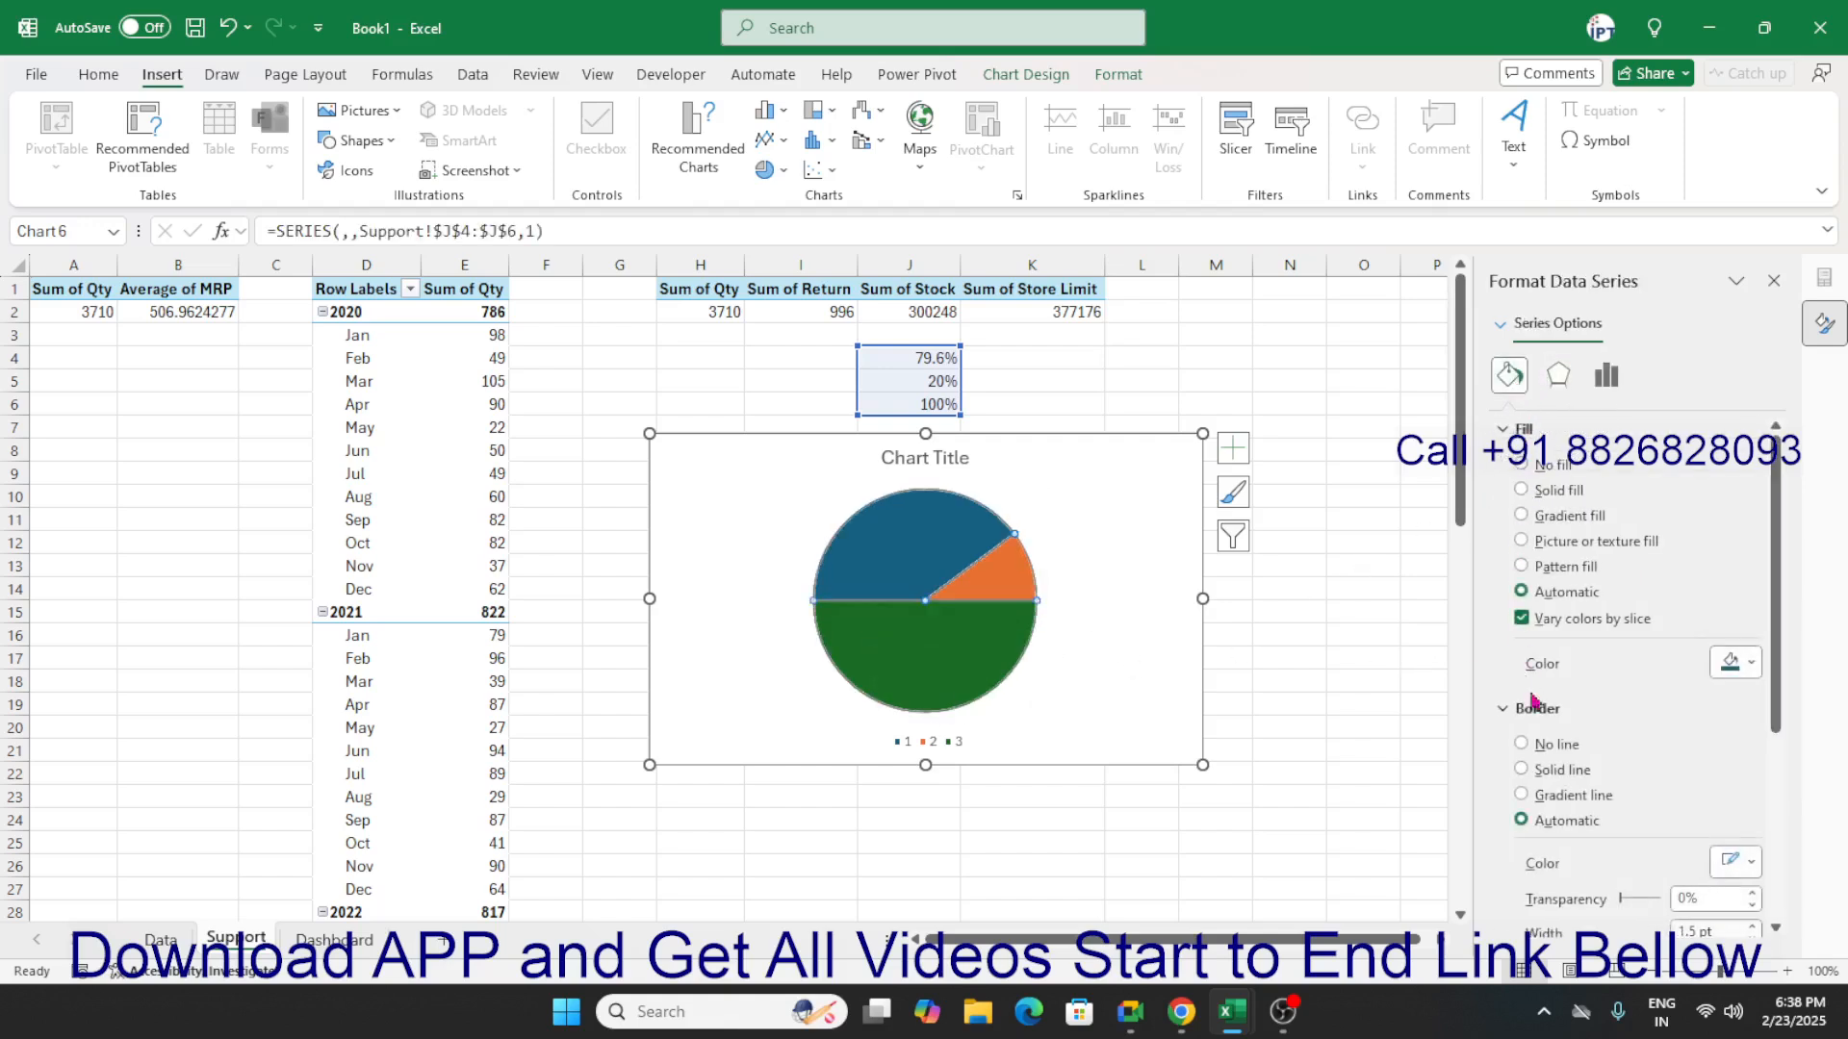
pyautogui.click(1530, 751)
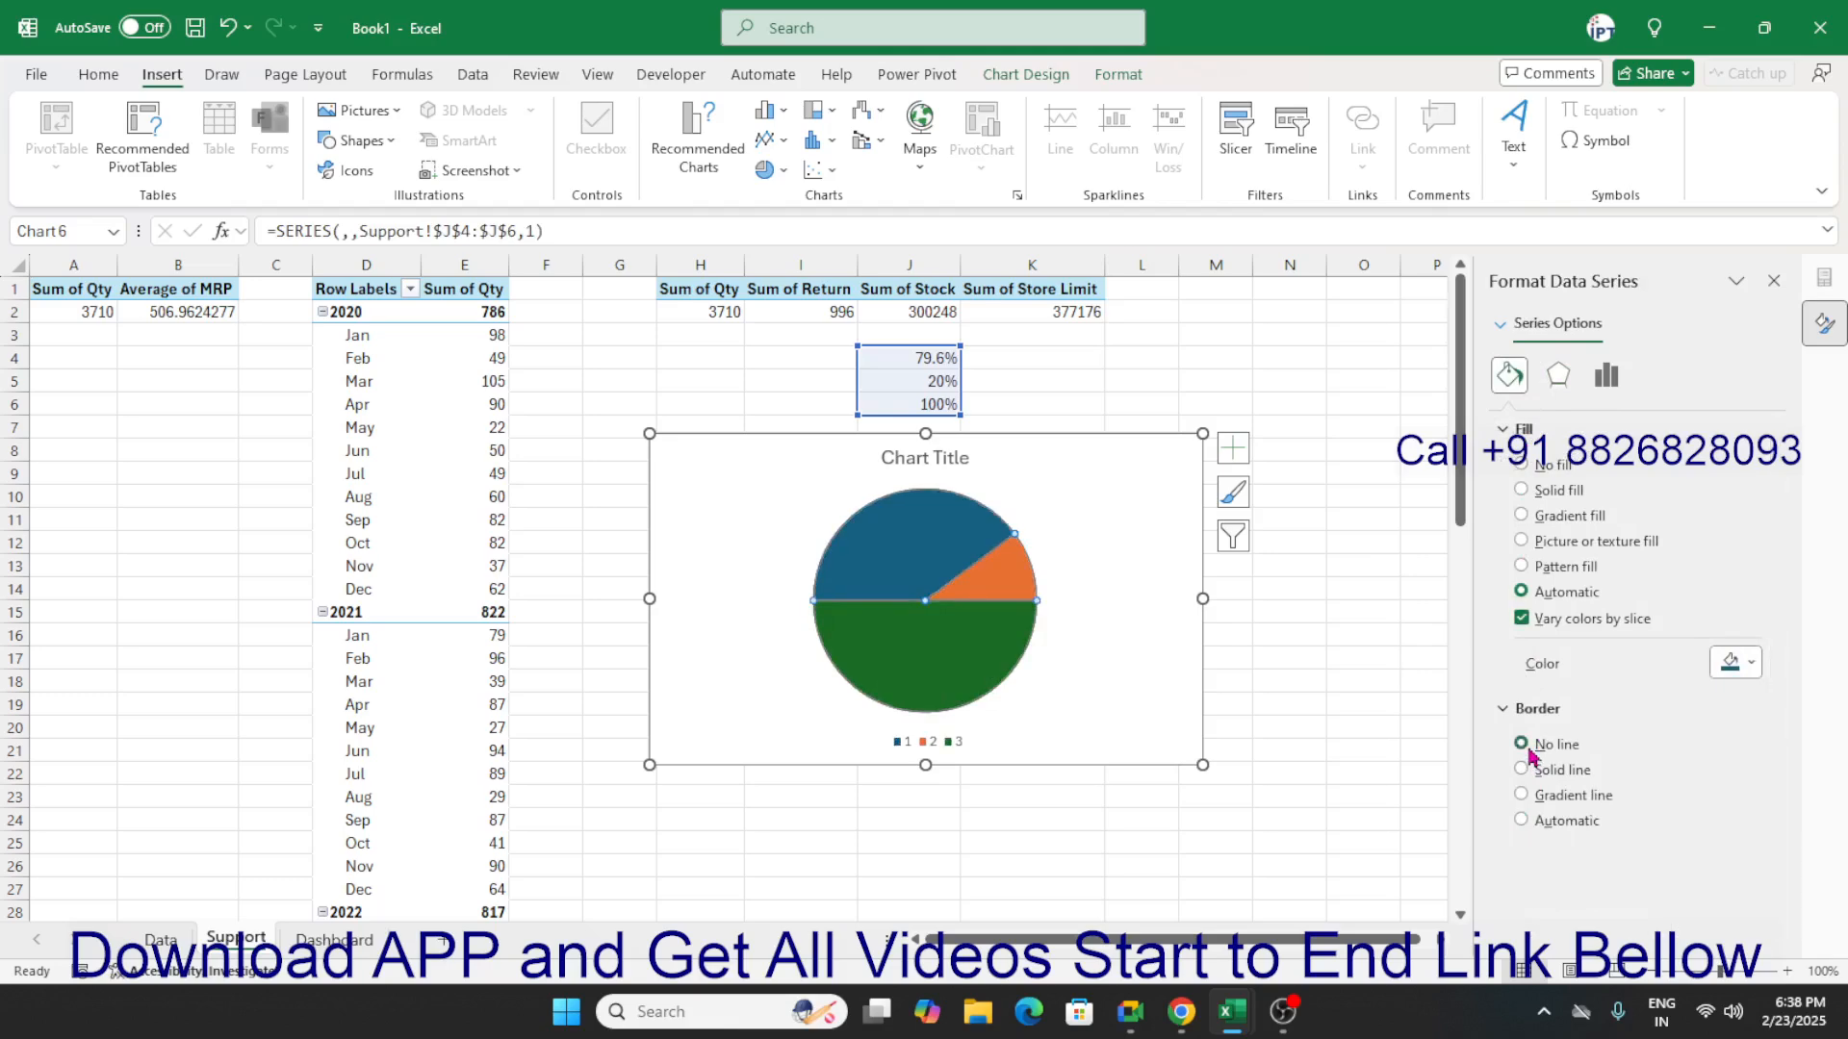
pyautogui.click(991, 664)
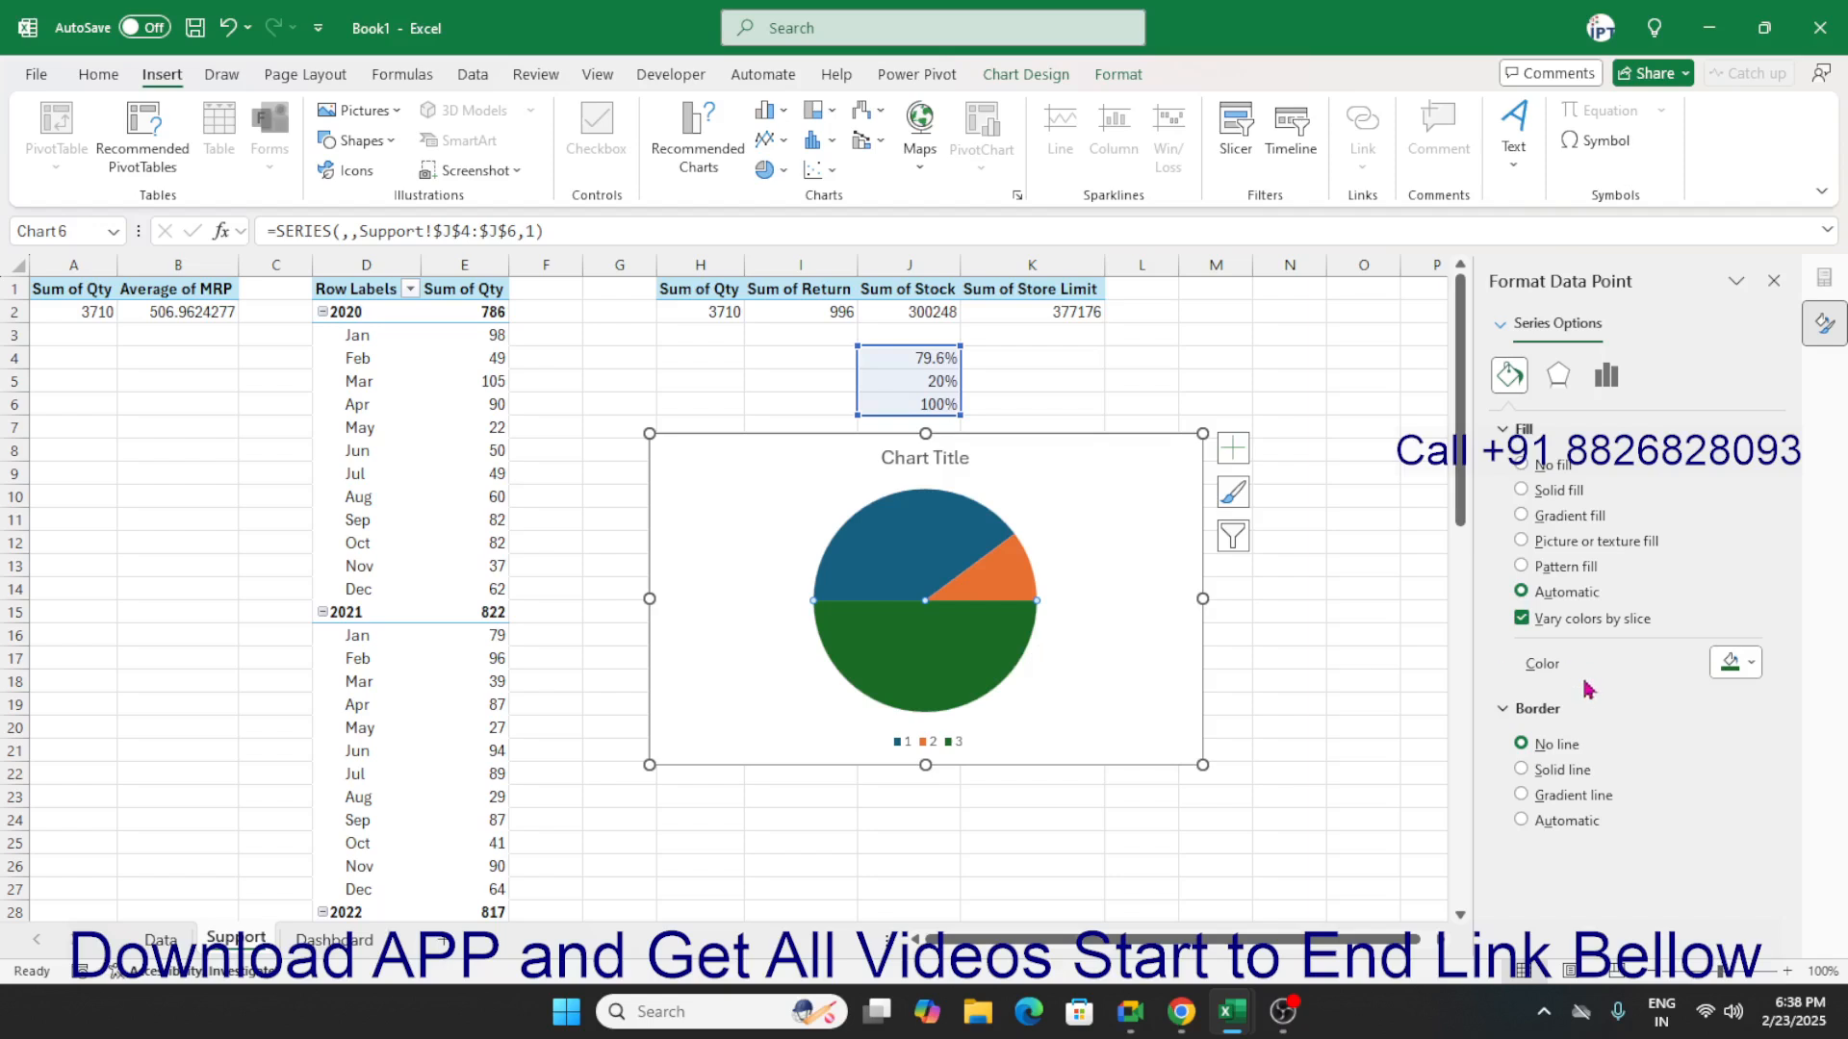
pyautogui.click(1552, 508)
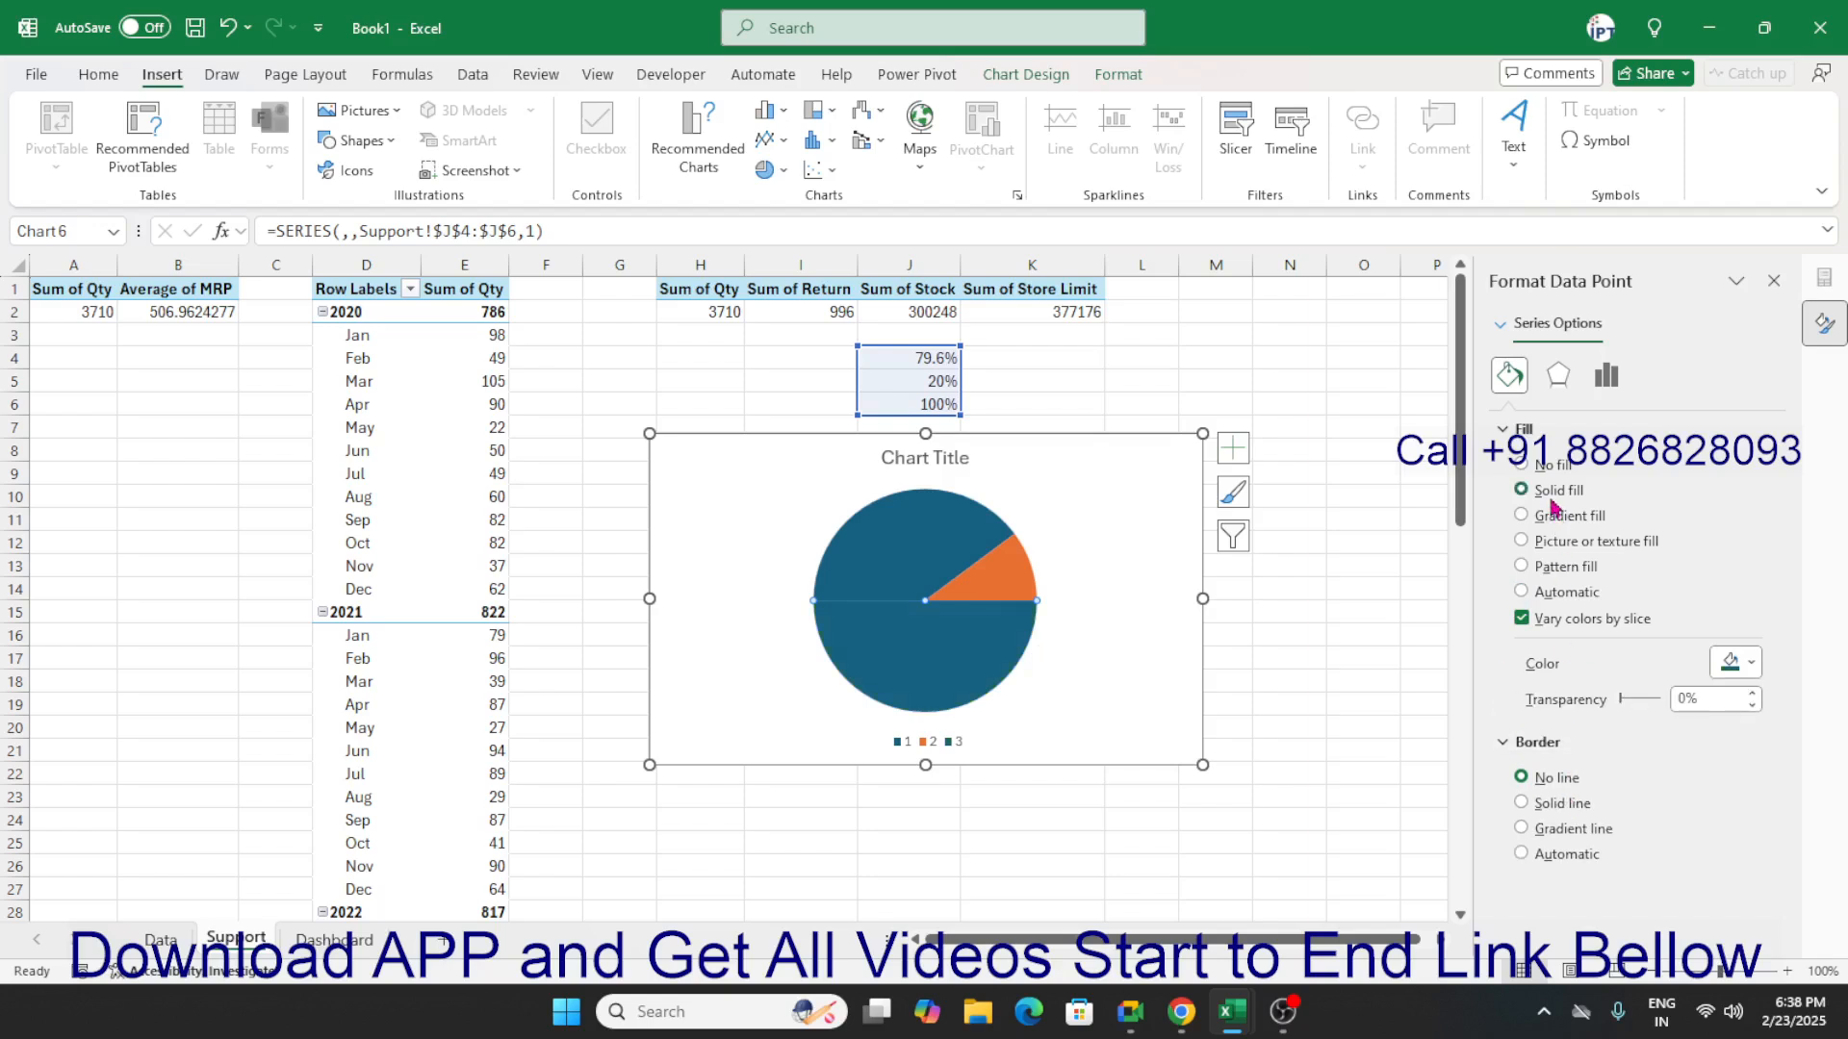
pyautogui.click(1551, 469)
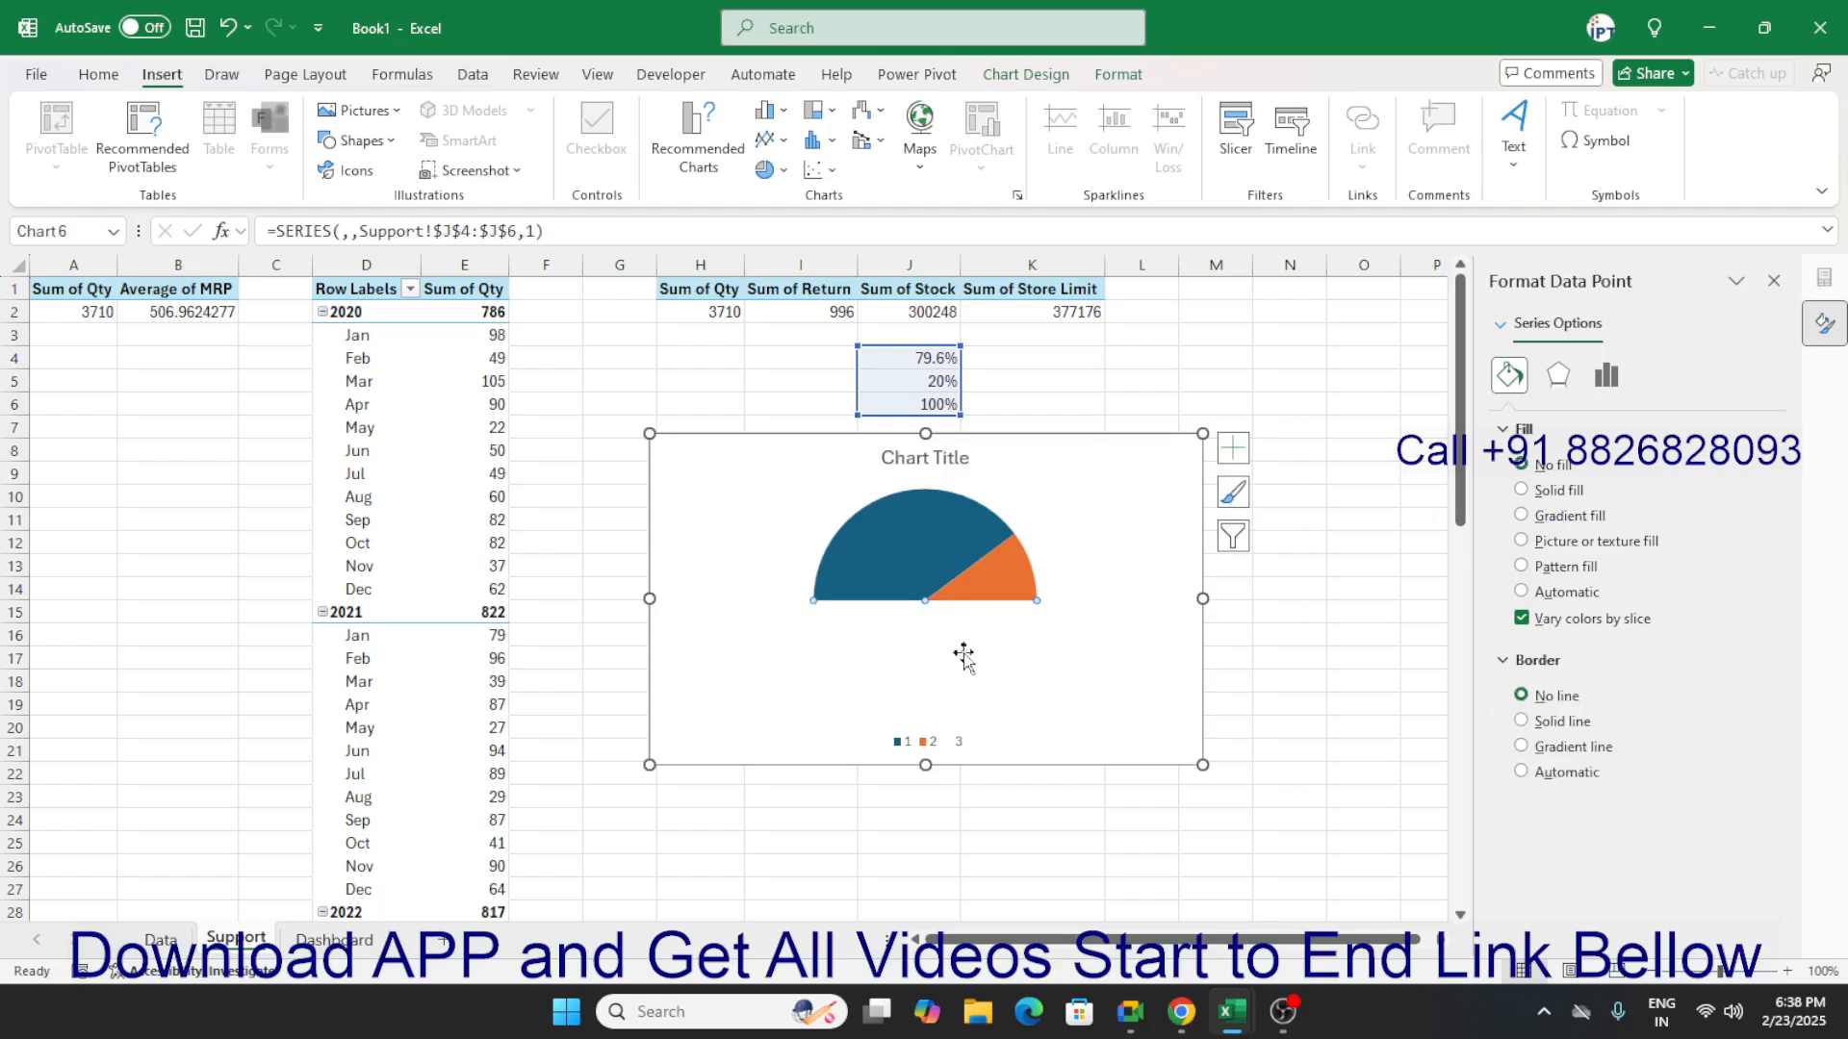
# Fill the 79.6% slice with solid black and the 20% slice with solid light grey.
pyautogui.click(1561, 491)
pyautogui.click(1744, 673)
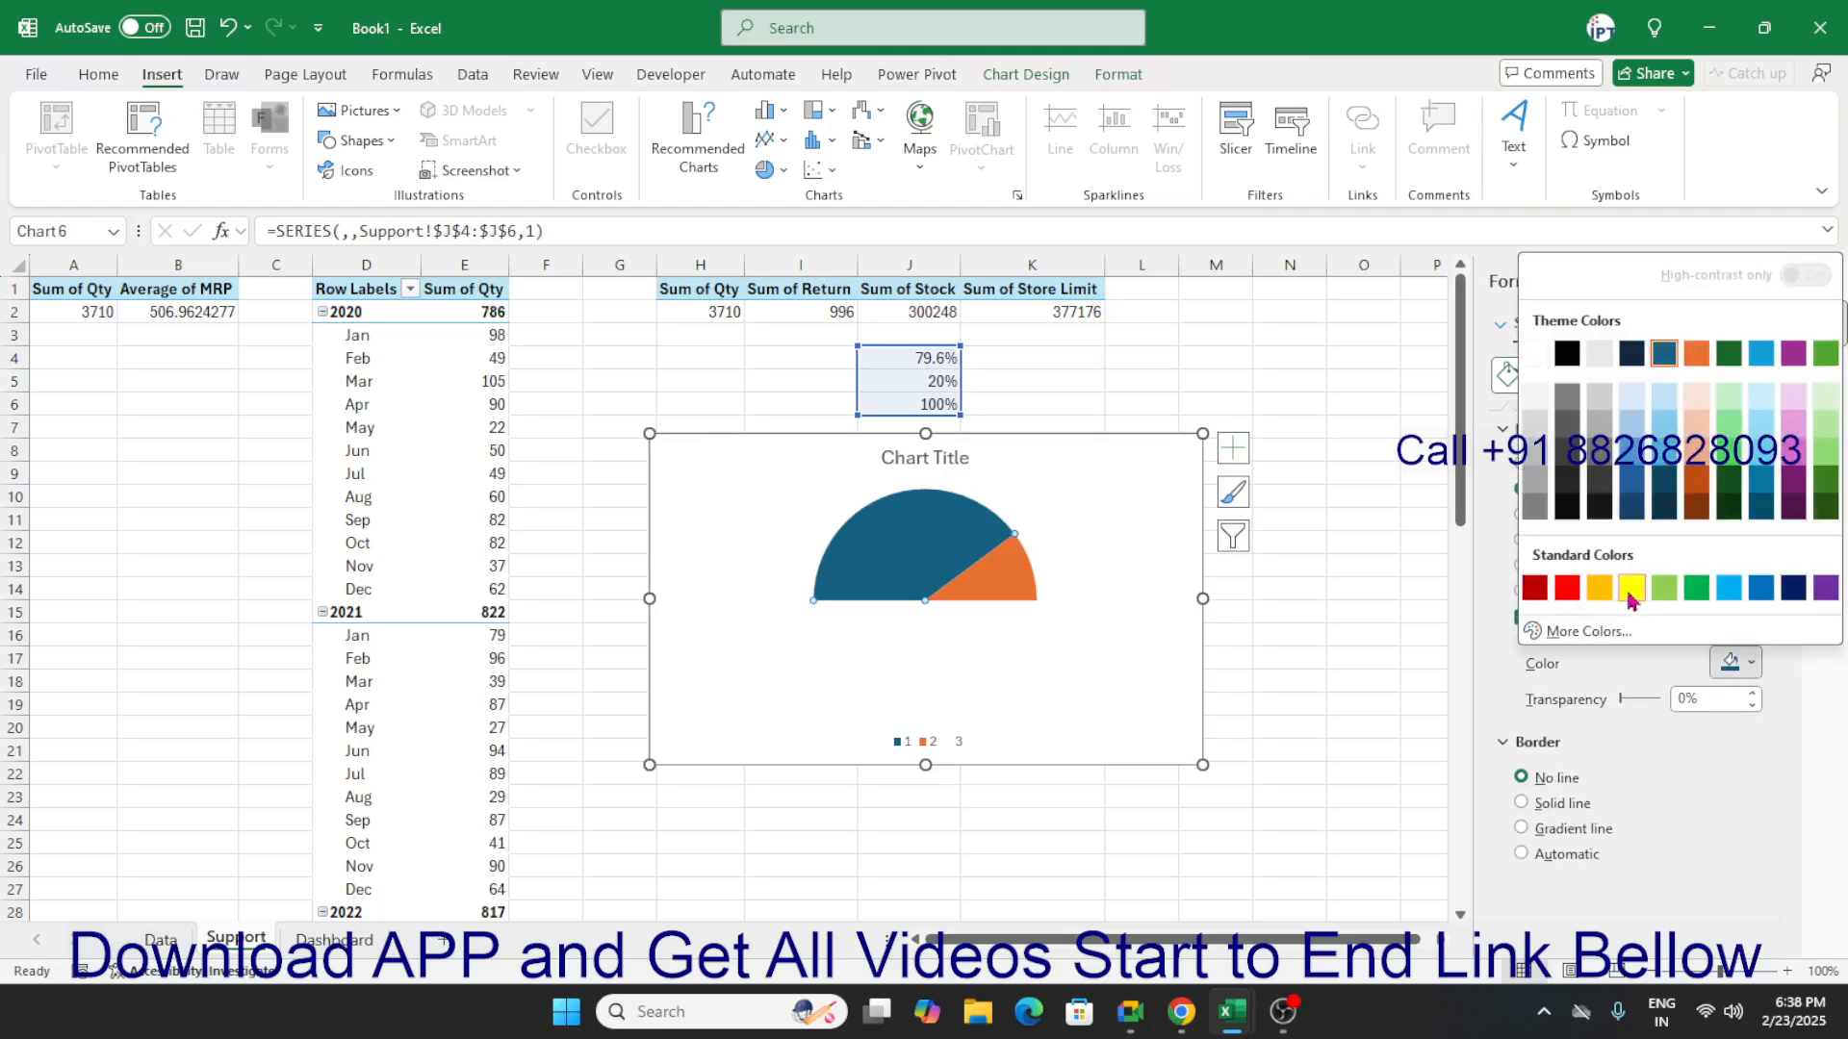
pyautogui.click(1576, 354)
pyautogui.click(1032, 578)
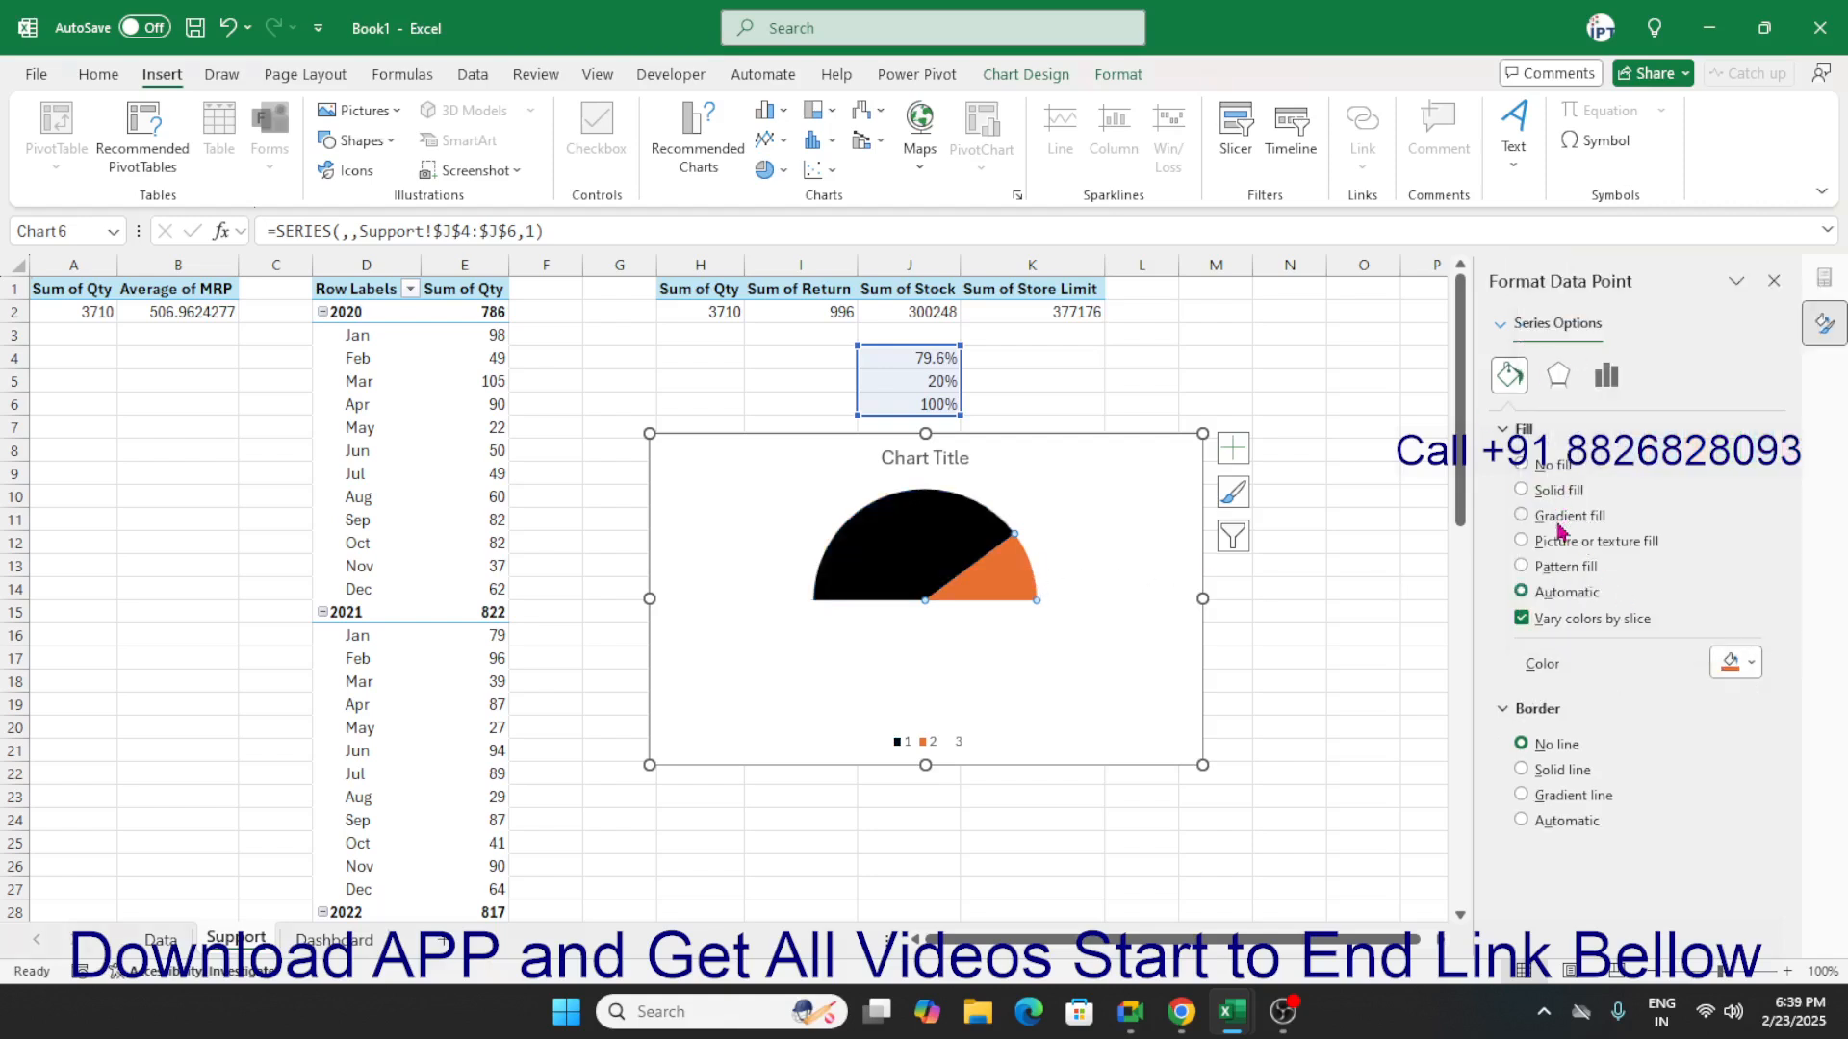
pyautogui.click(1555, 492)
pyautogui.click(1744, 663)
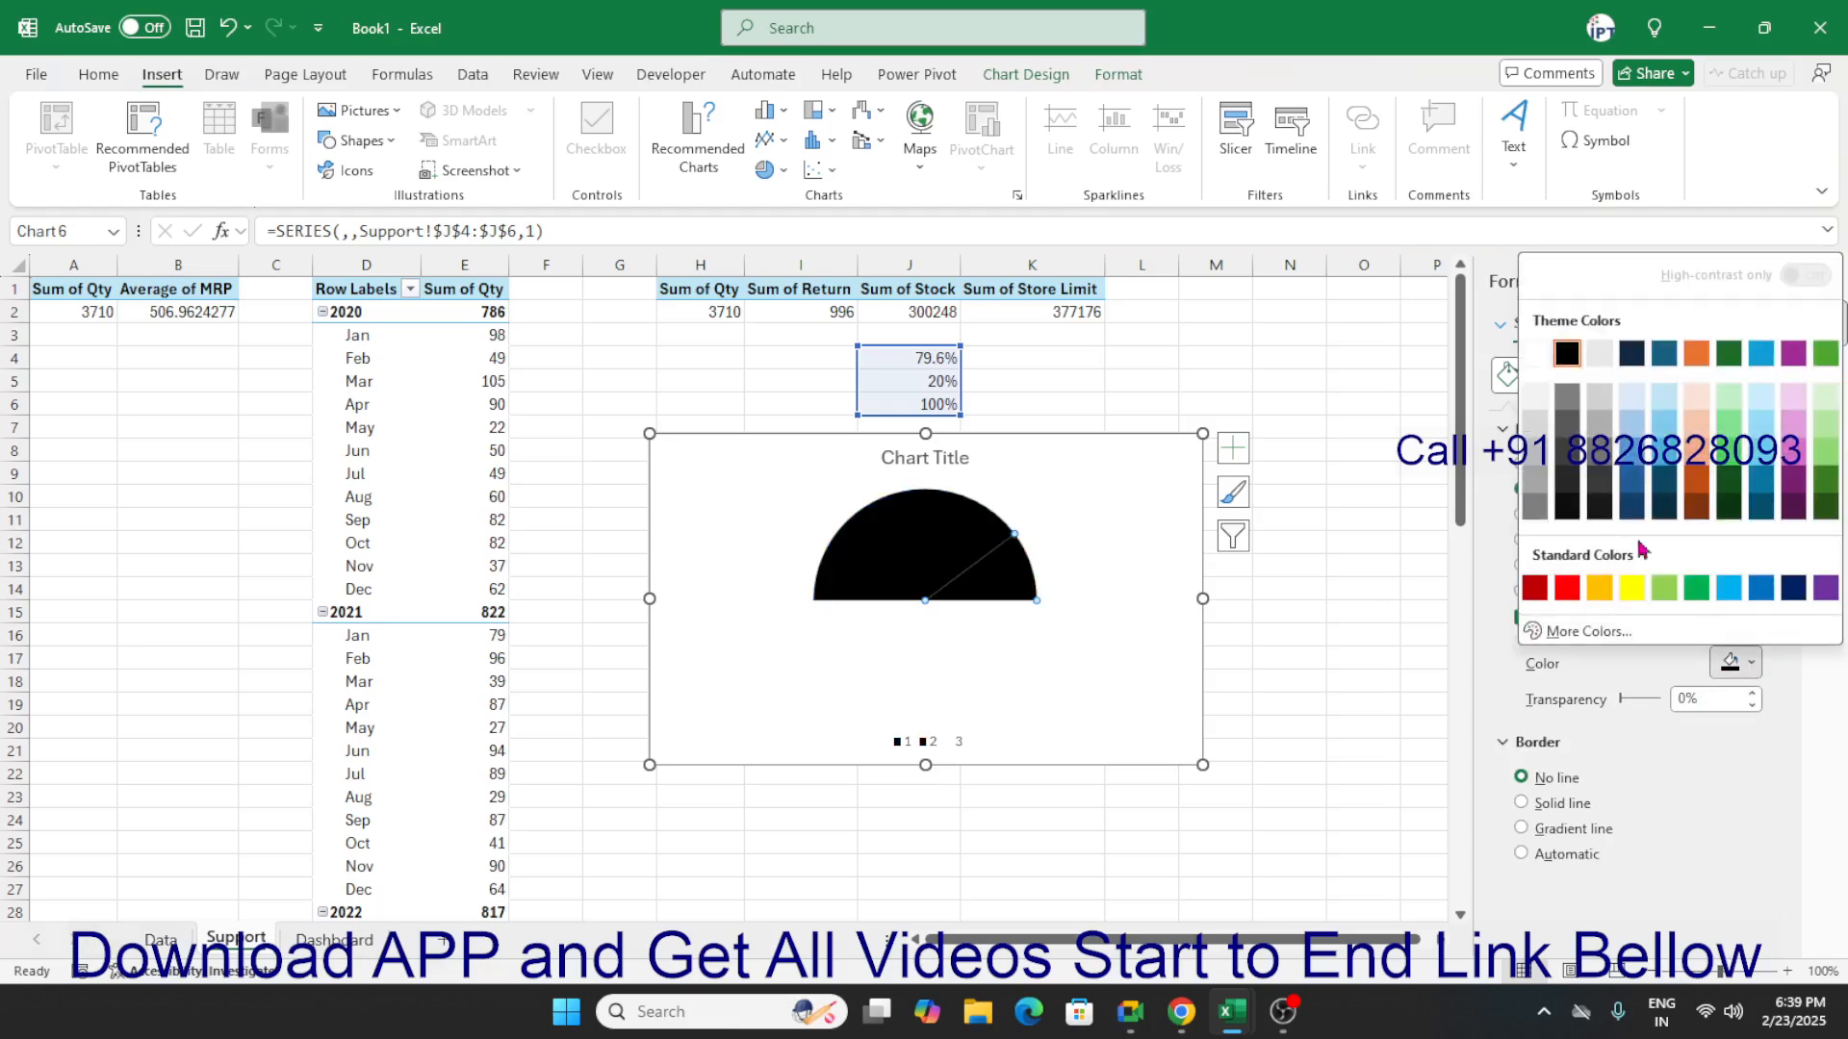
pyautogui.click(1538, 399)
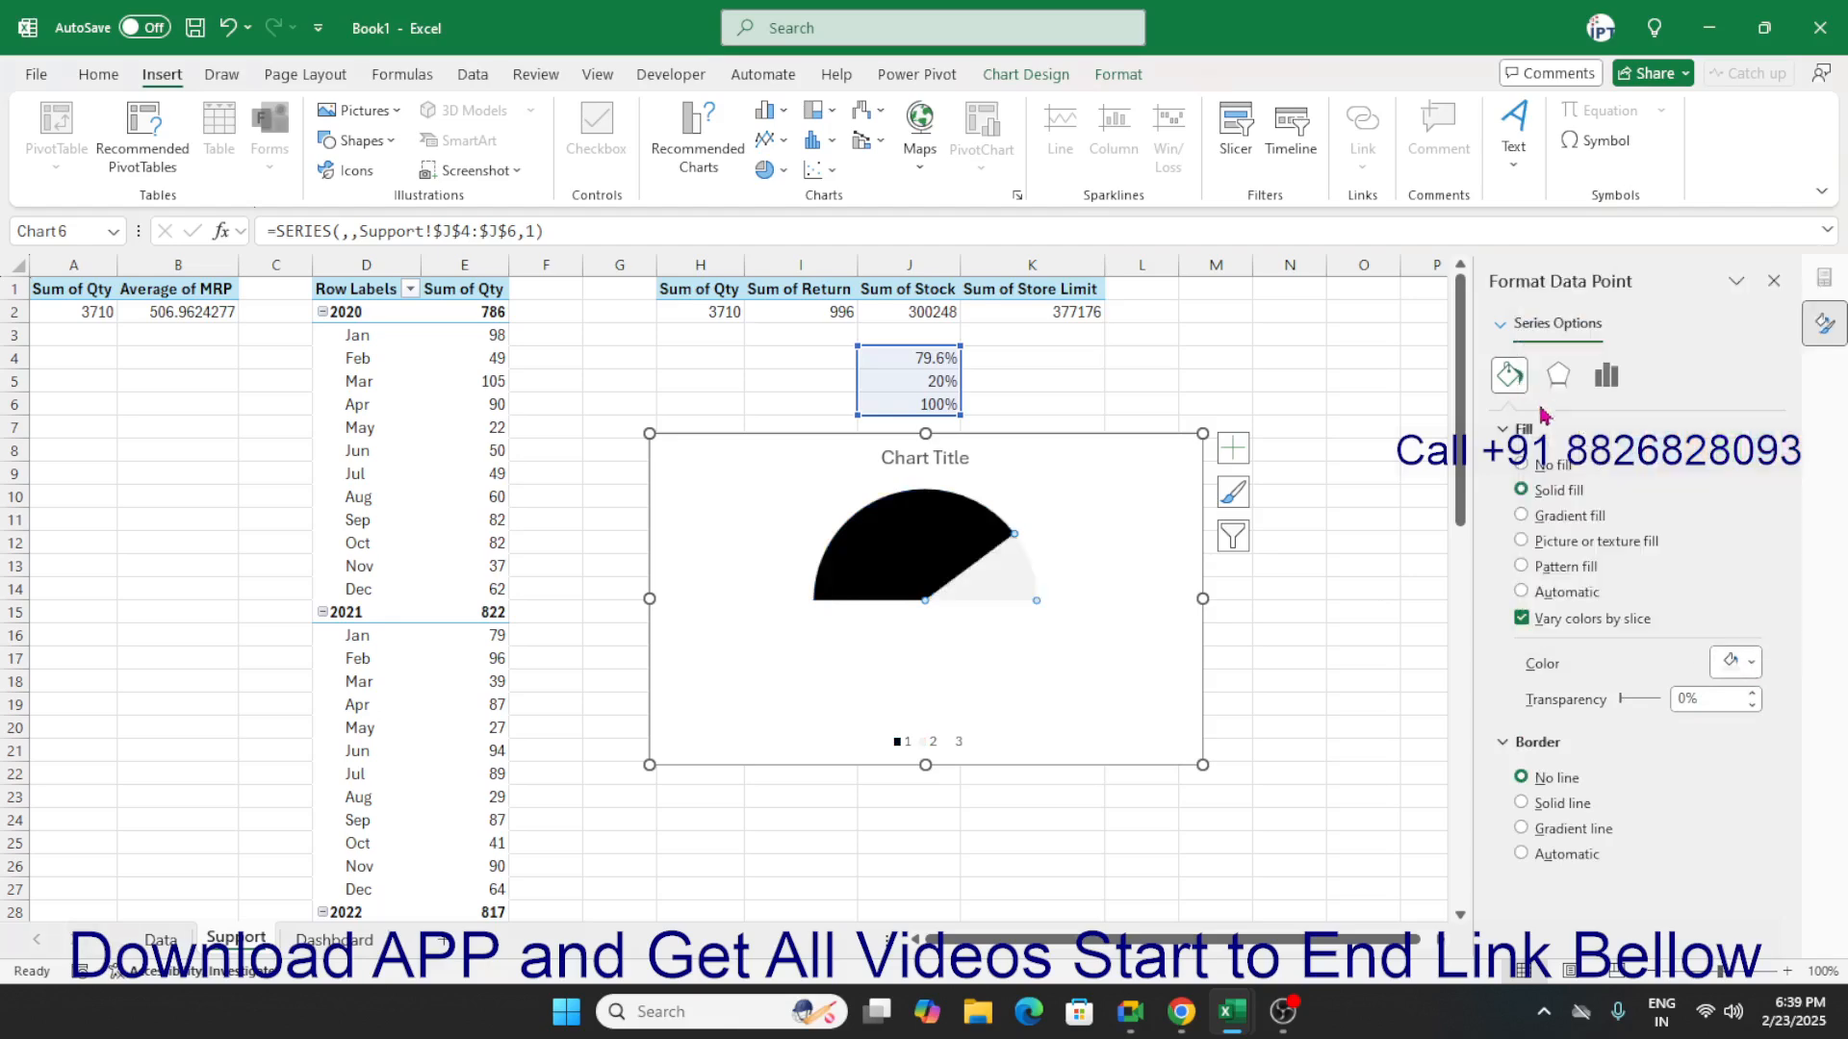
# Remove the chart title and the legend from the half-pie chart.
pyautogui.click(1047, 670)
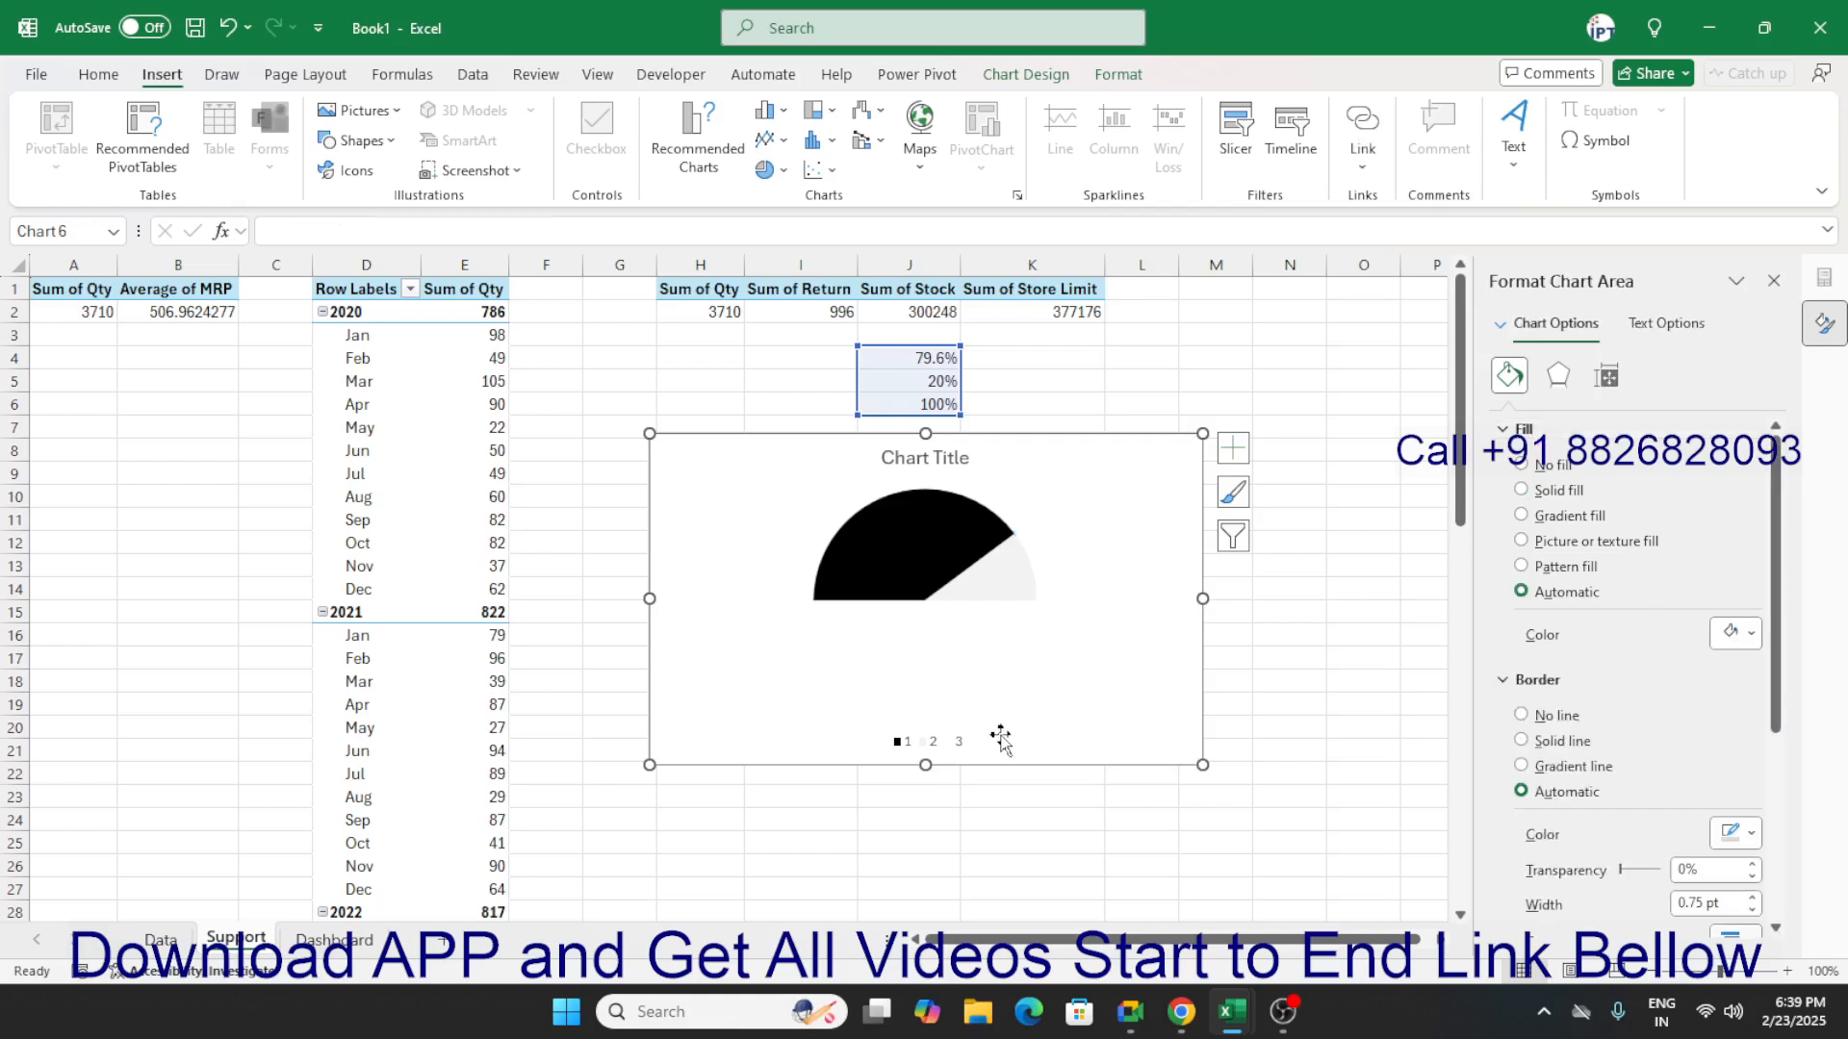
pyautogui.click(953, 746)
pyautogui.click(1233, 448)
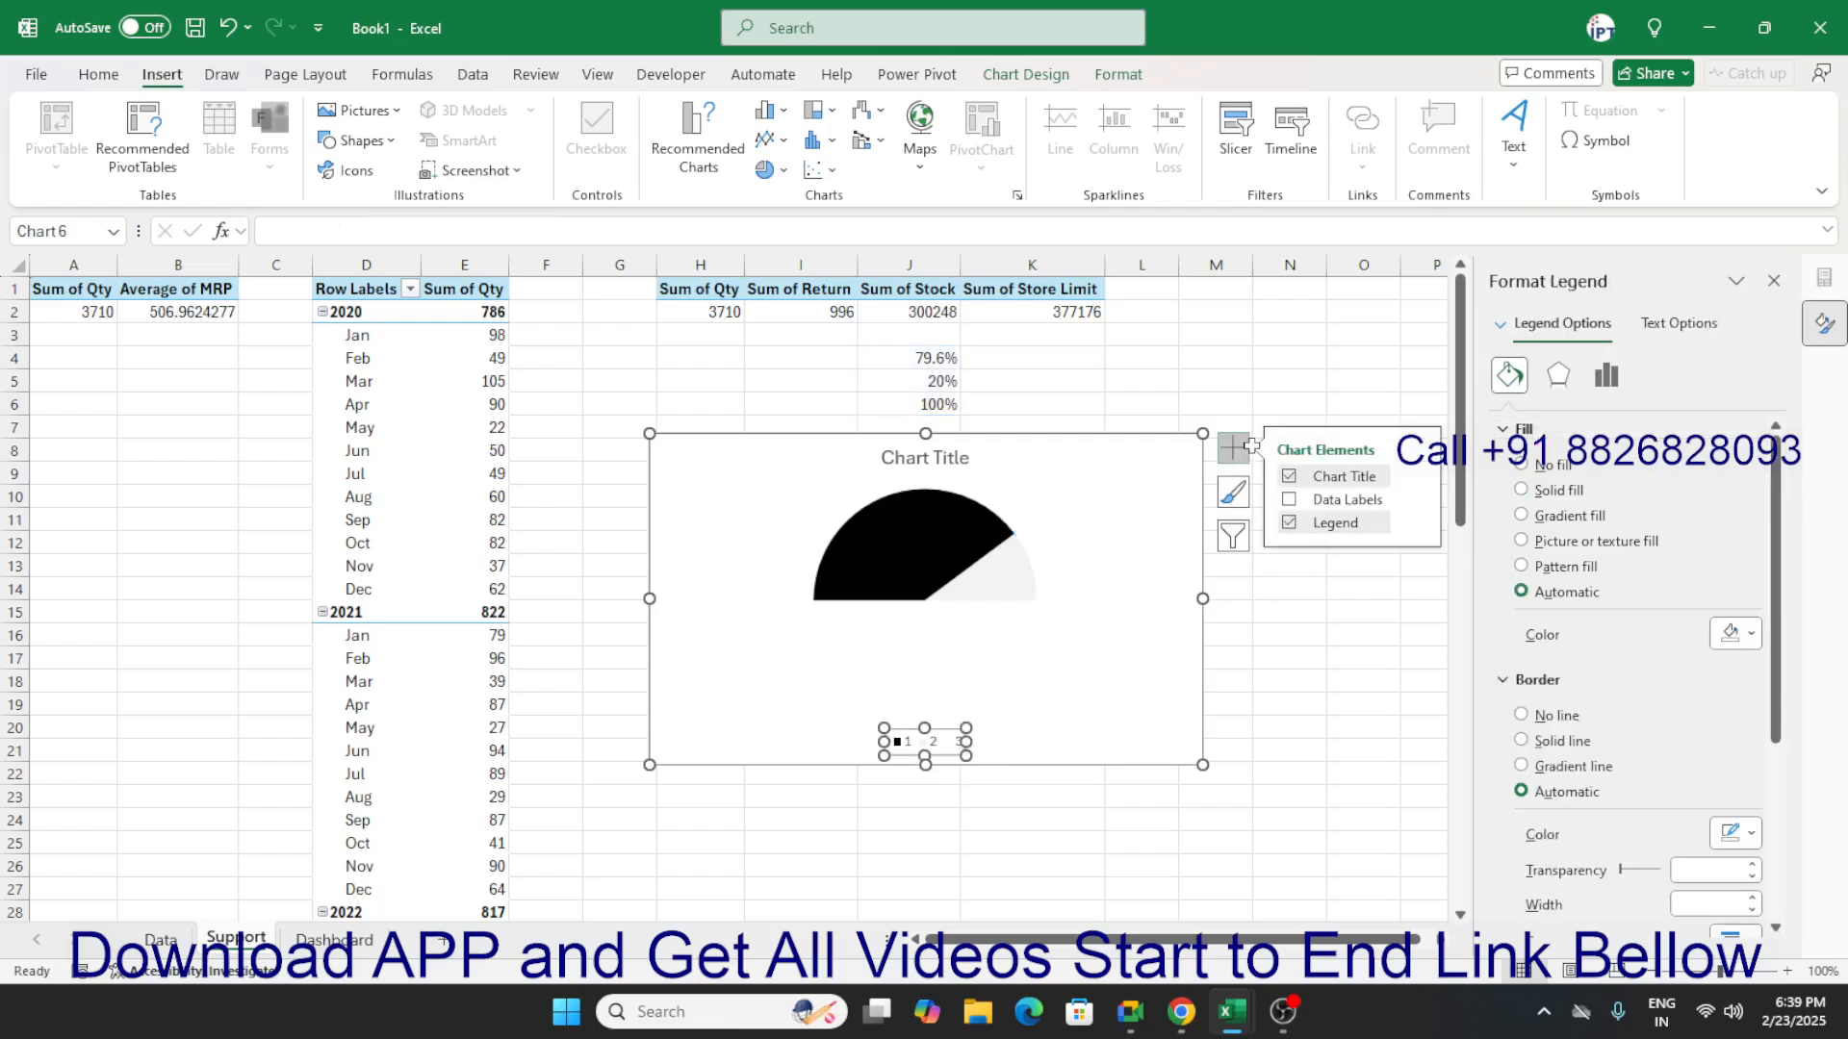
pyautogui.click(1289, 478)
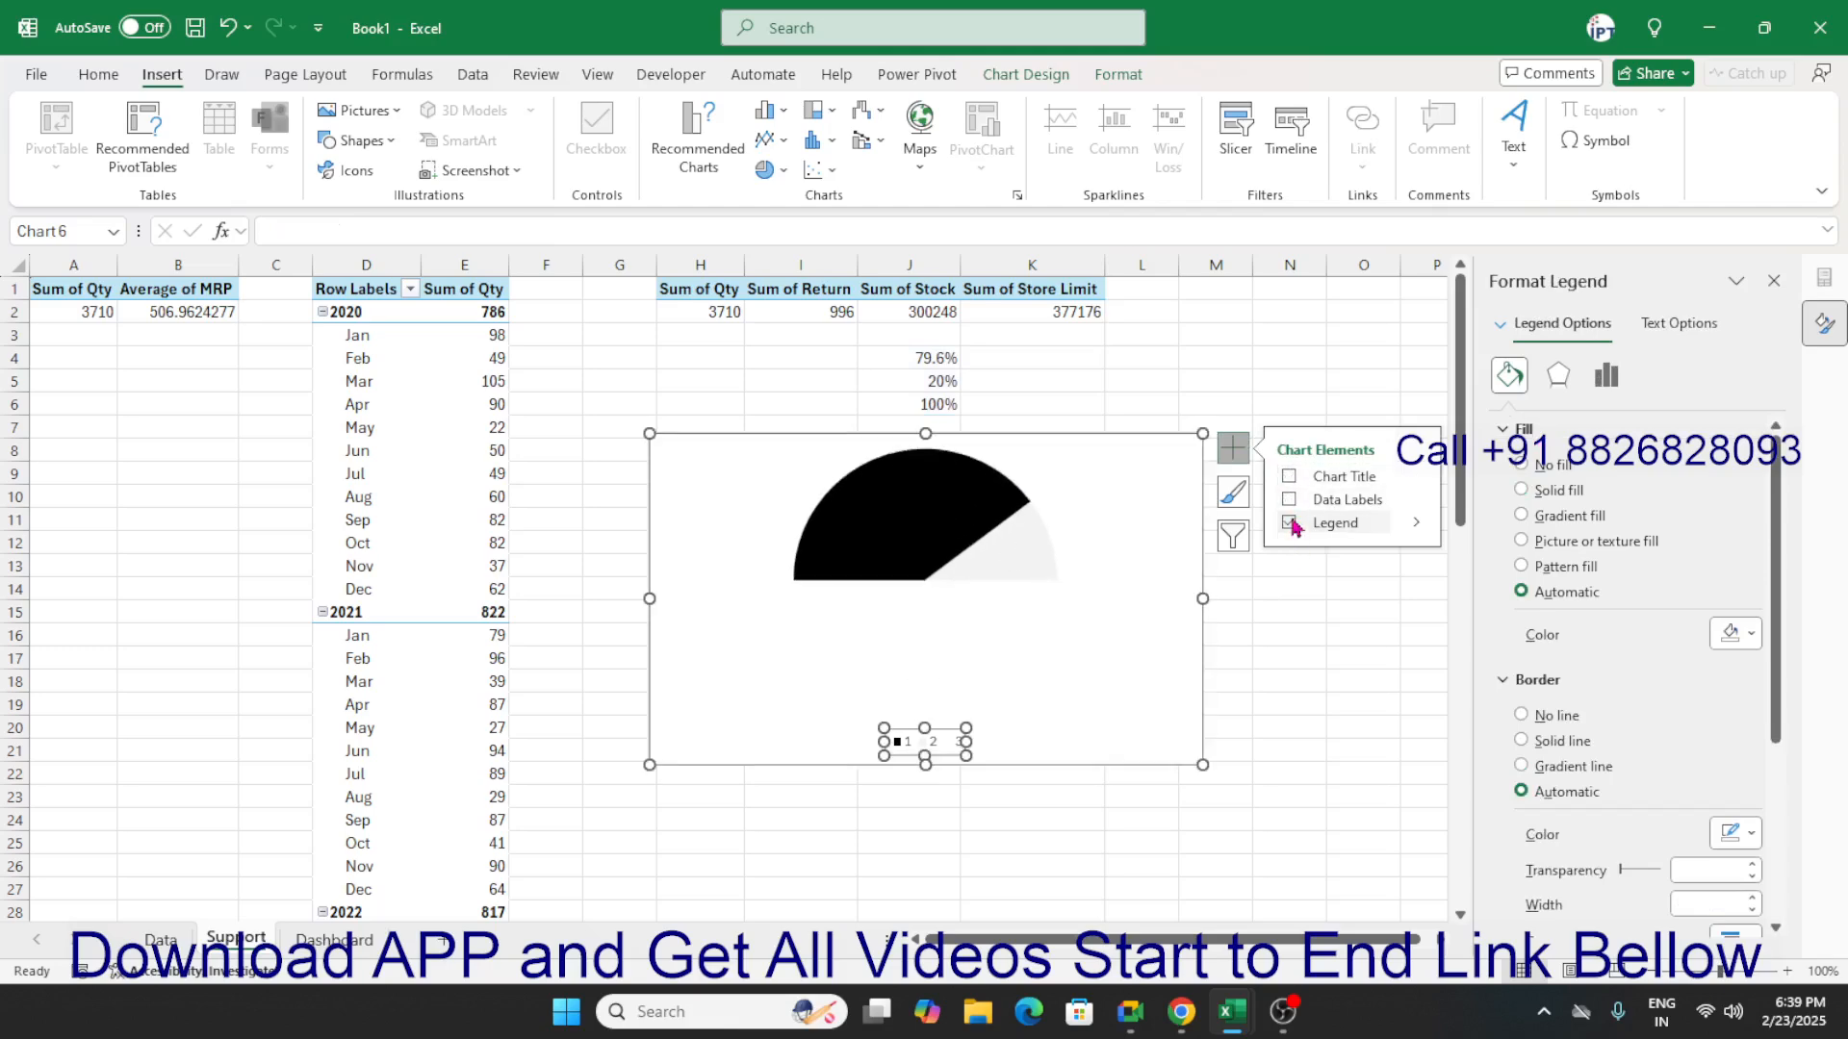
pyautogui.click(1290, 523)
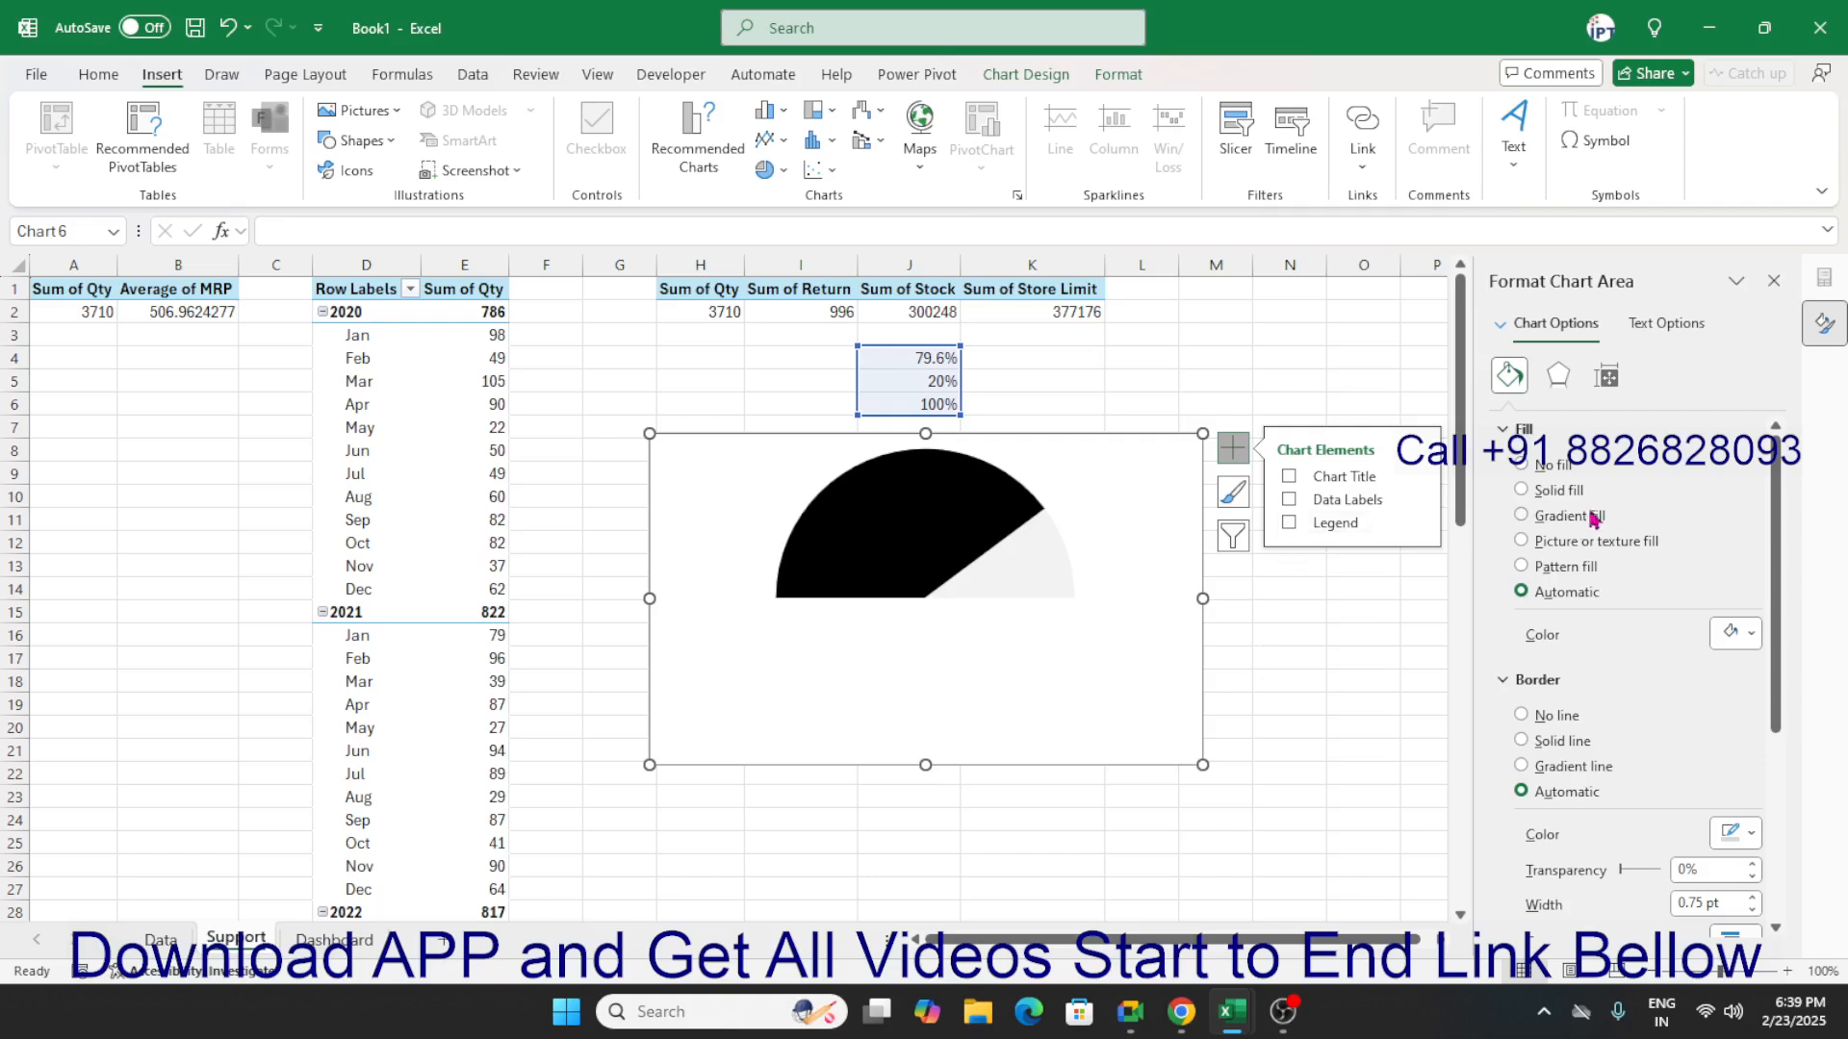
# Make the chart area transparent with no fill and no border line.
pyautogui.click(1521, 465)
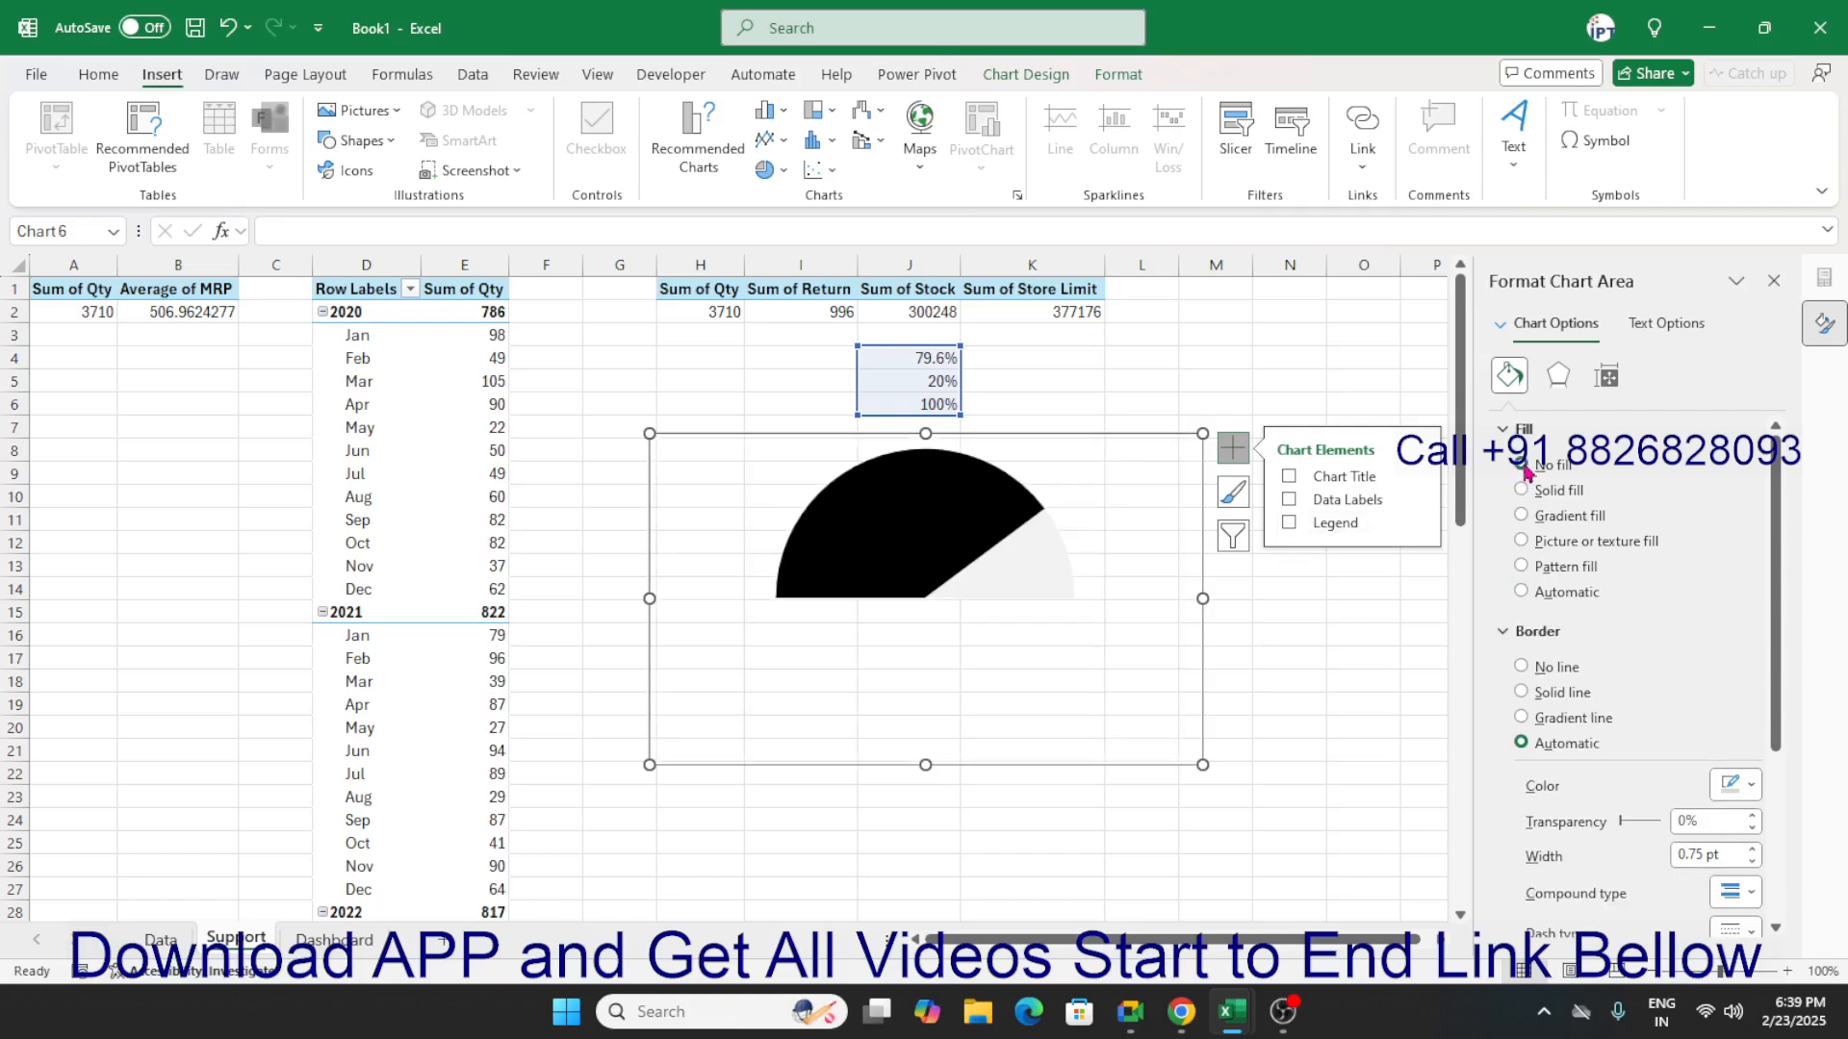
pyautogui.click(1521, 666)
pyautogui.click(1294, 655)
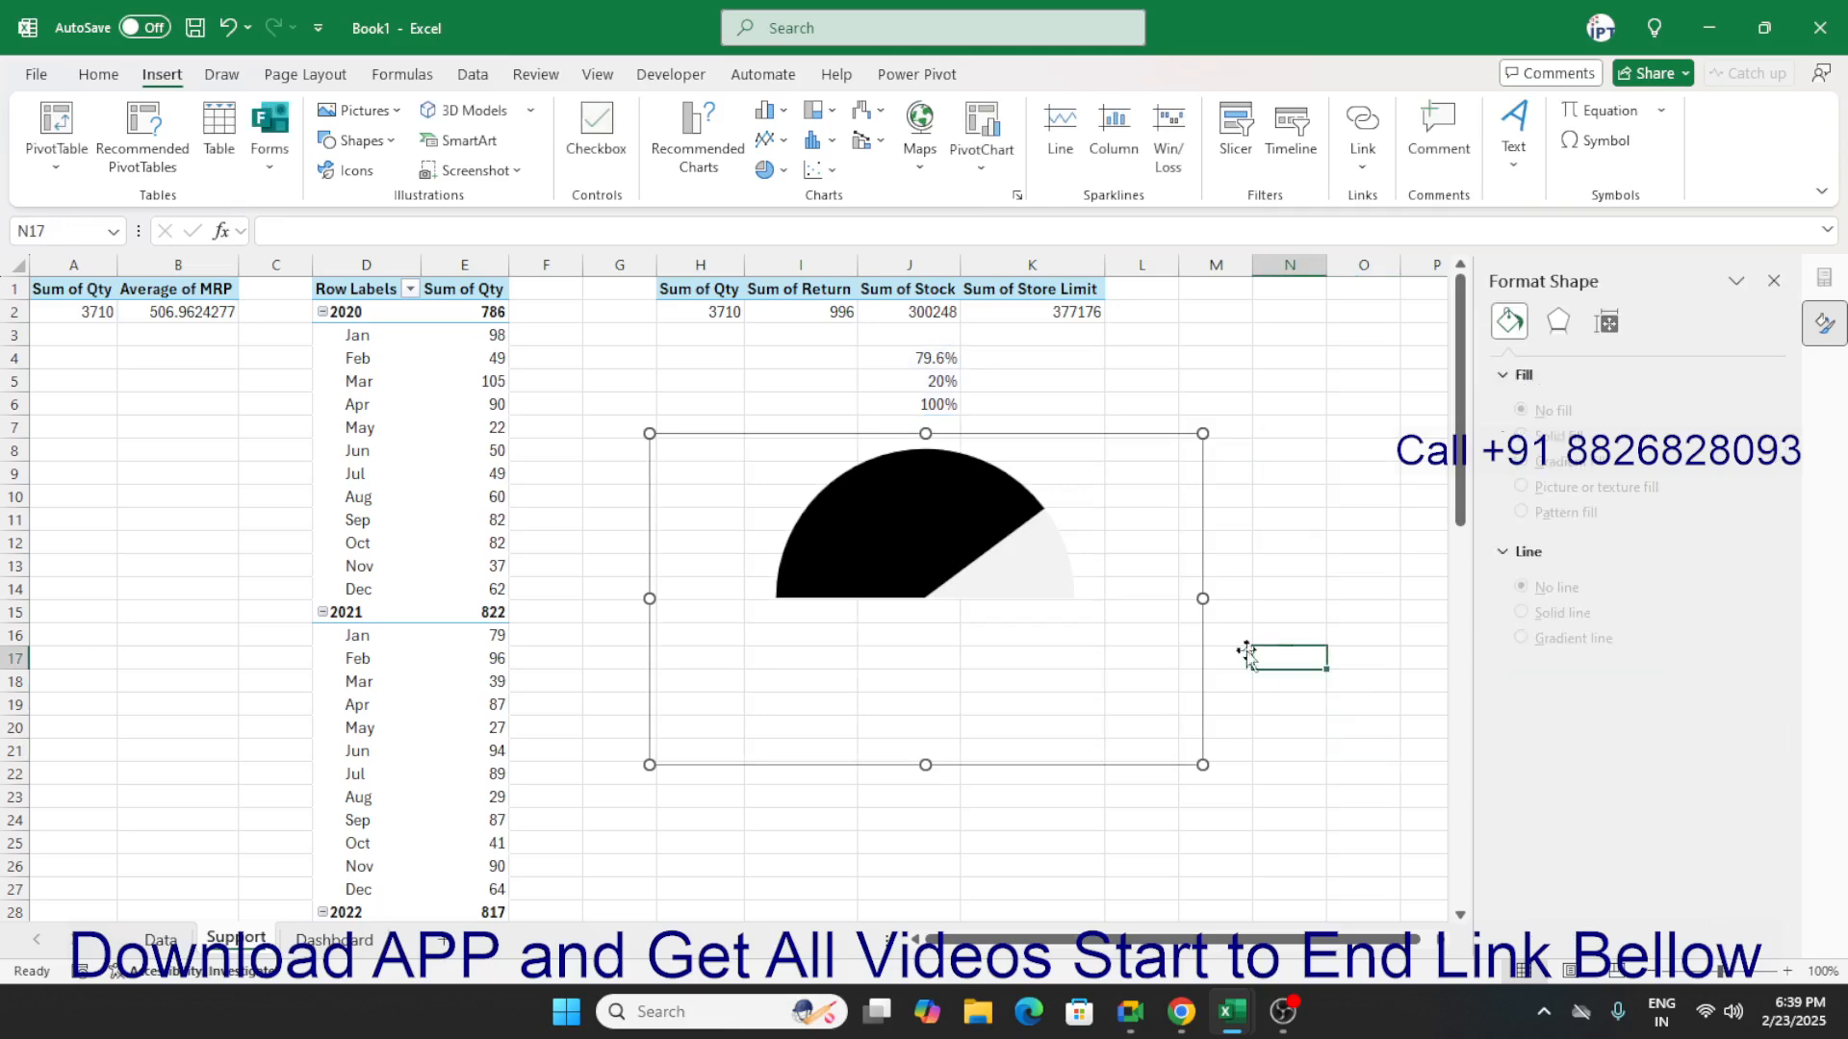
# Give only the black 79.6% slice a solid black border.
pyautogui.click(1023, 565)
pyautogui.click(1126, 553)
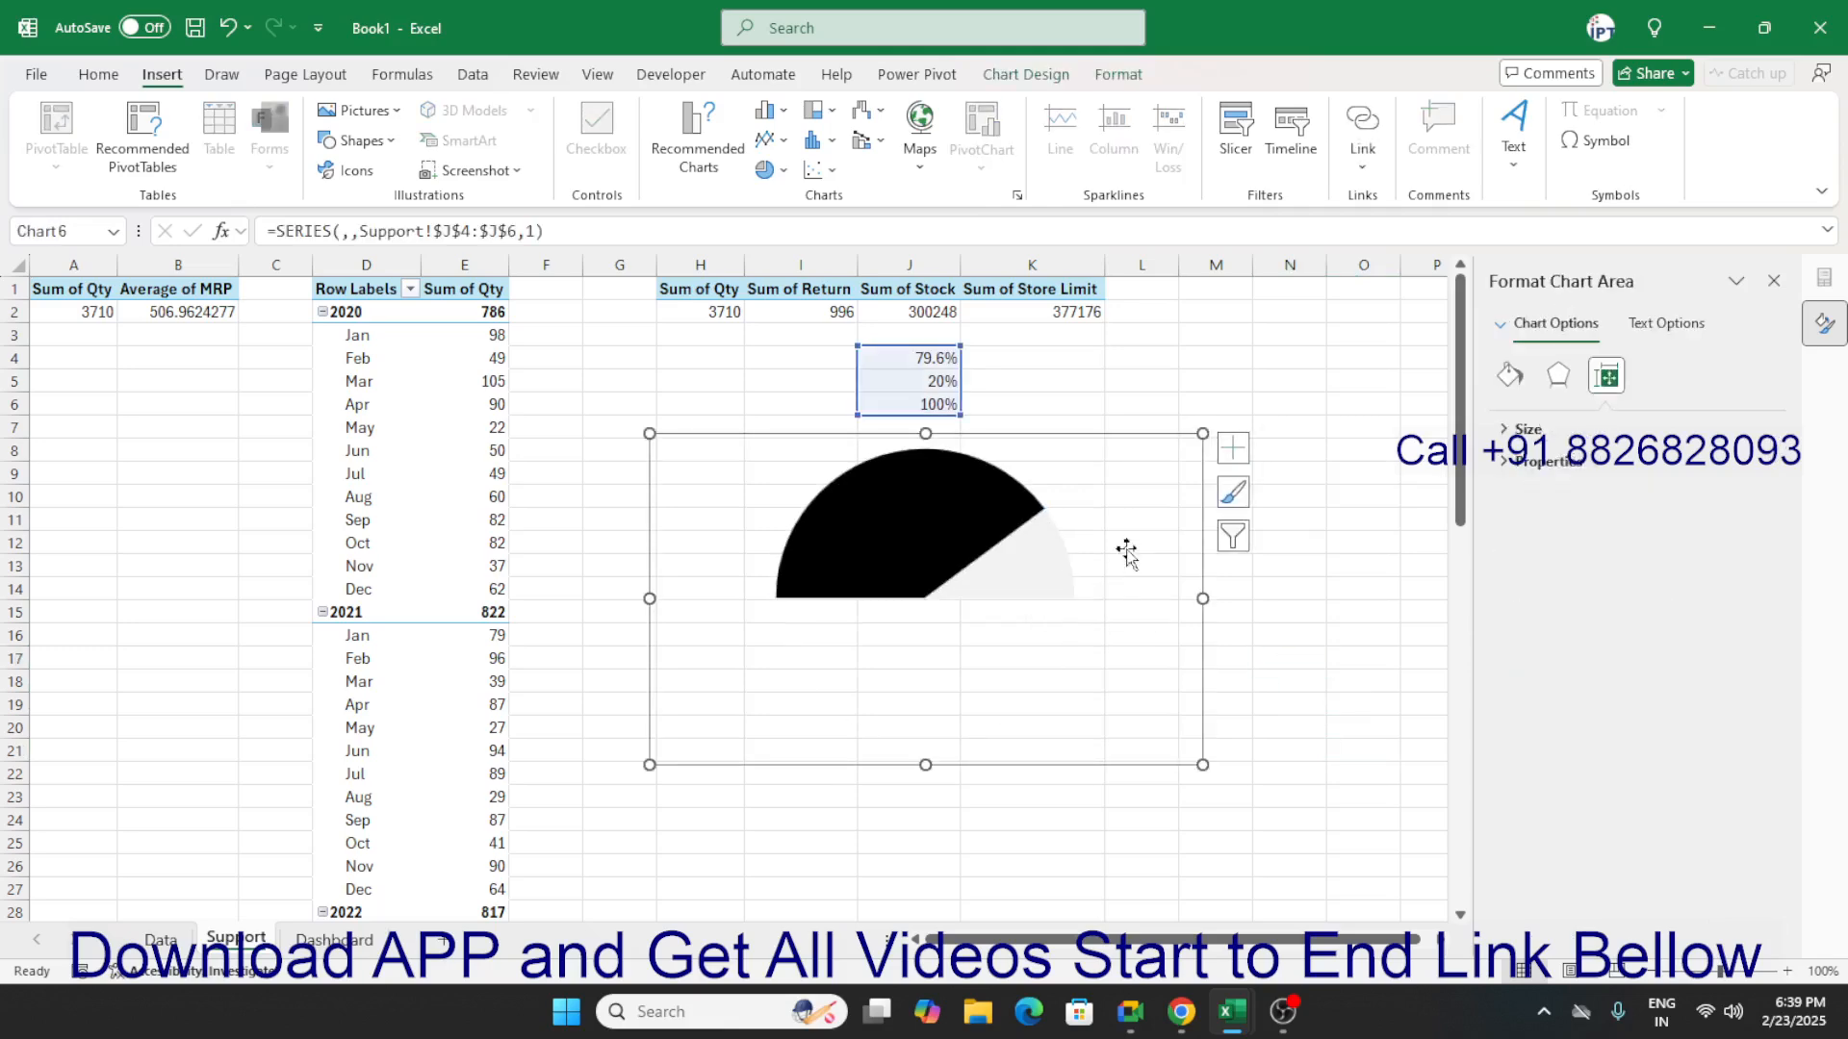
pyautogui.click(980, 514)
pyautogui.click(980, 515)
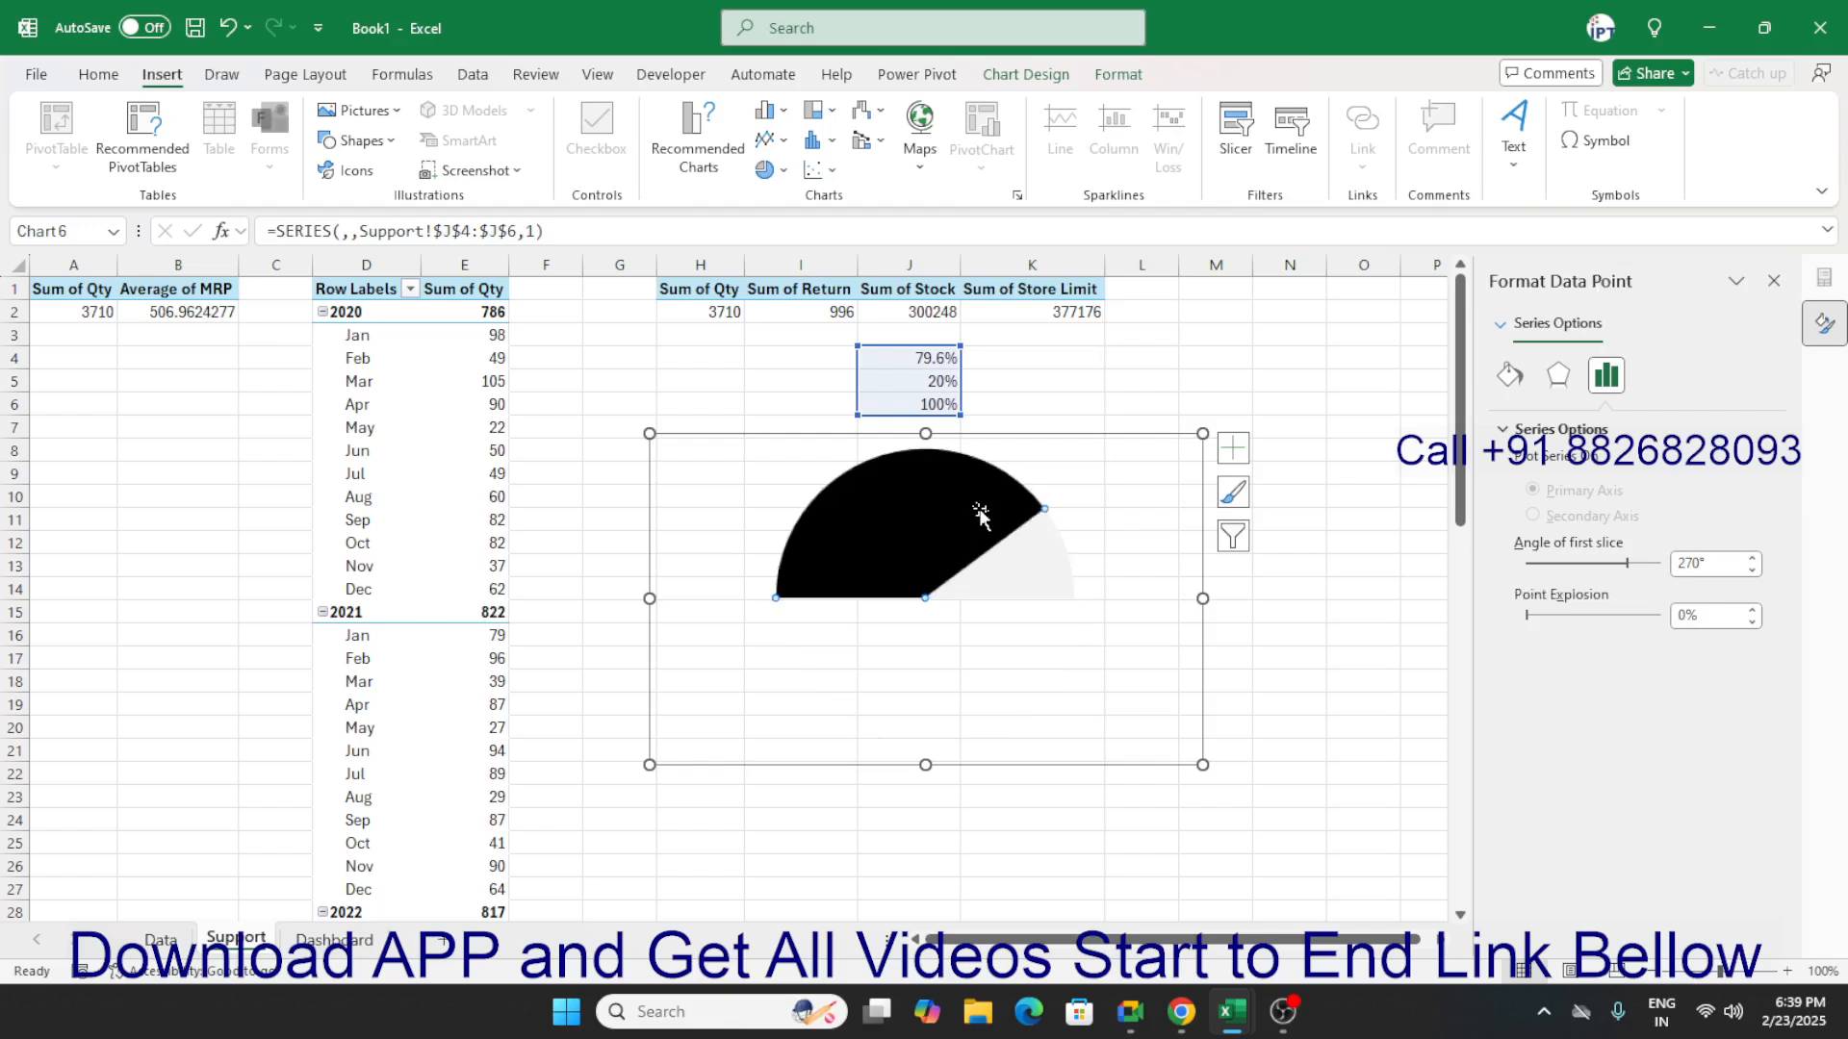
pyautogui.click(1509, 375)
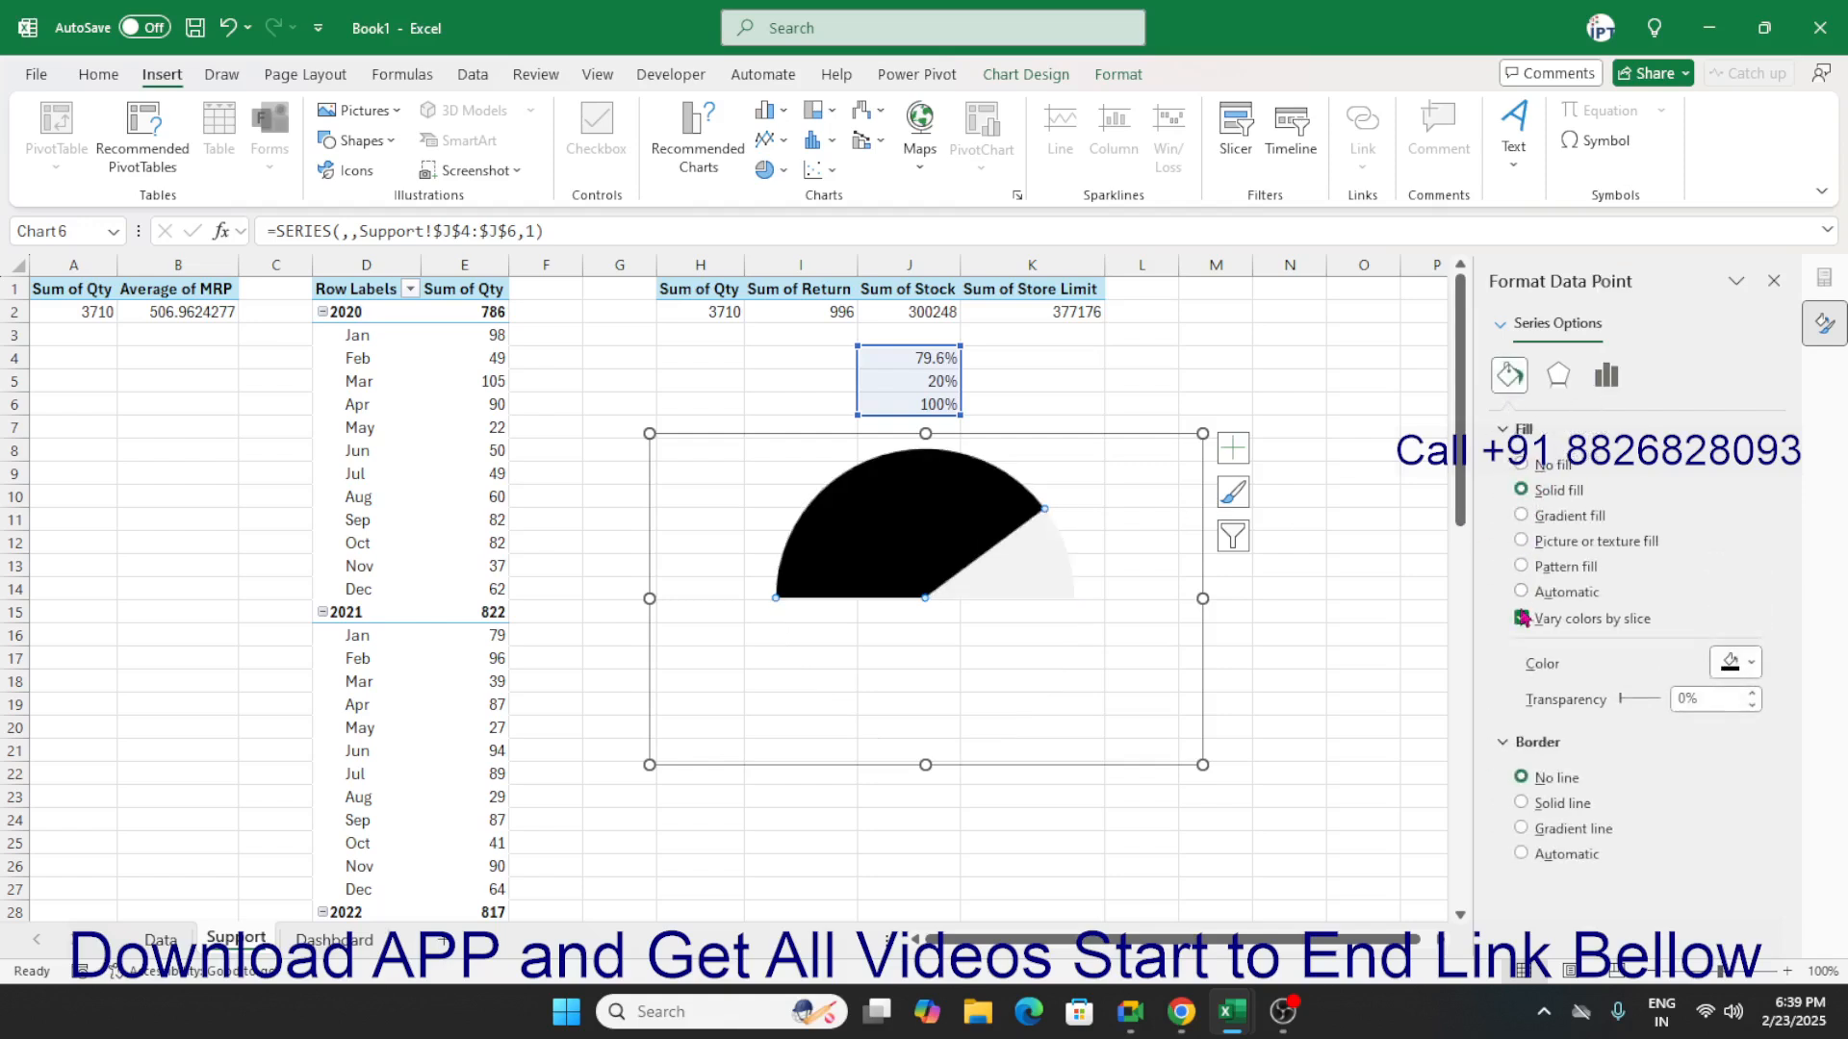
pyautogui.click(1544, 808)
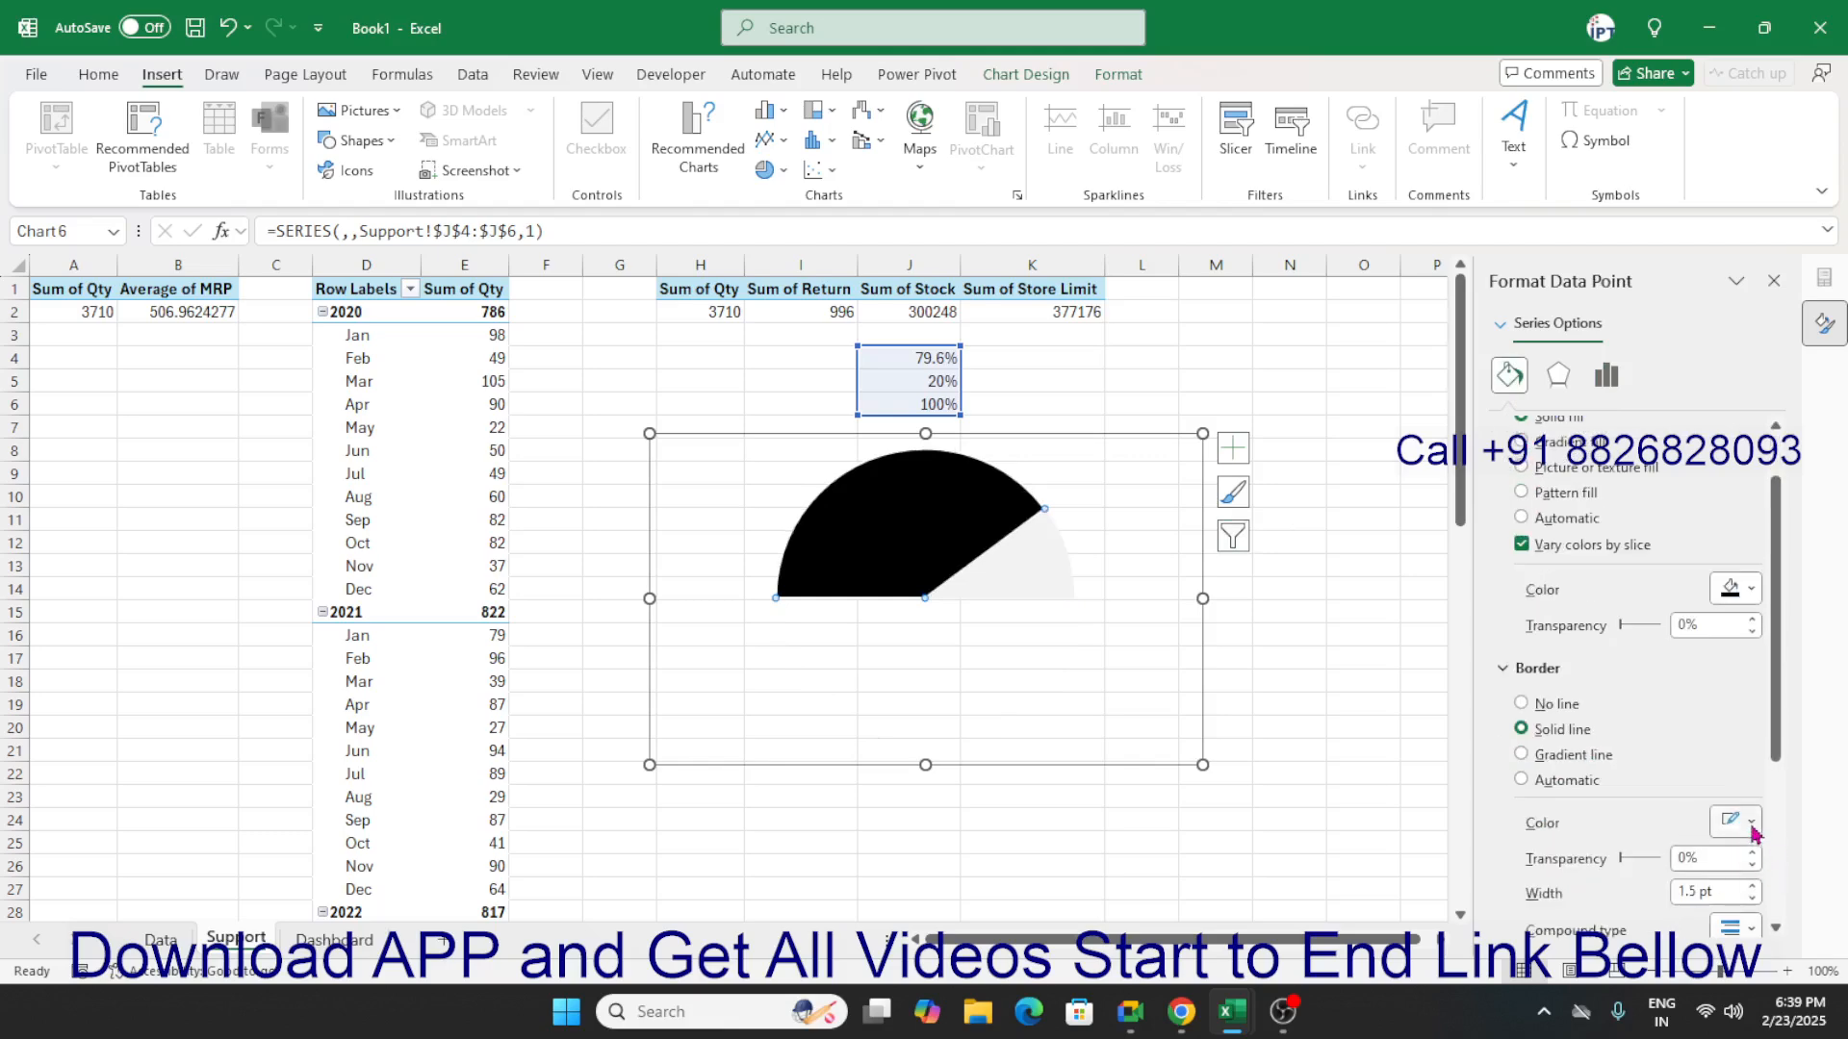
pyautogui.click(1749, 824)
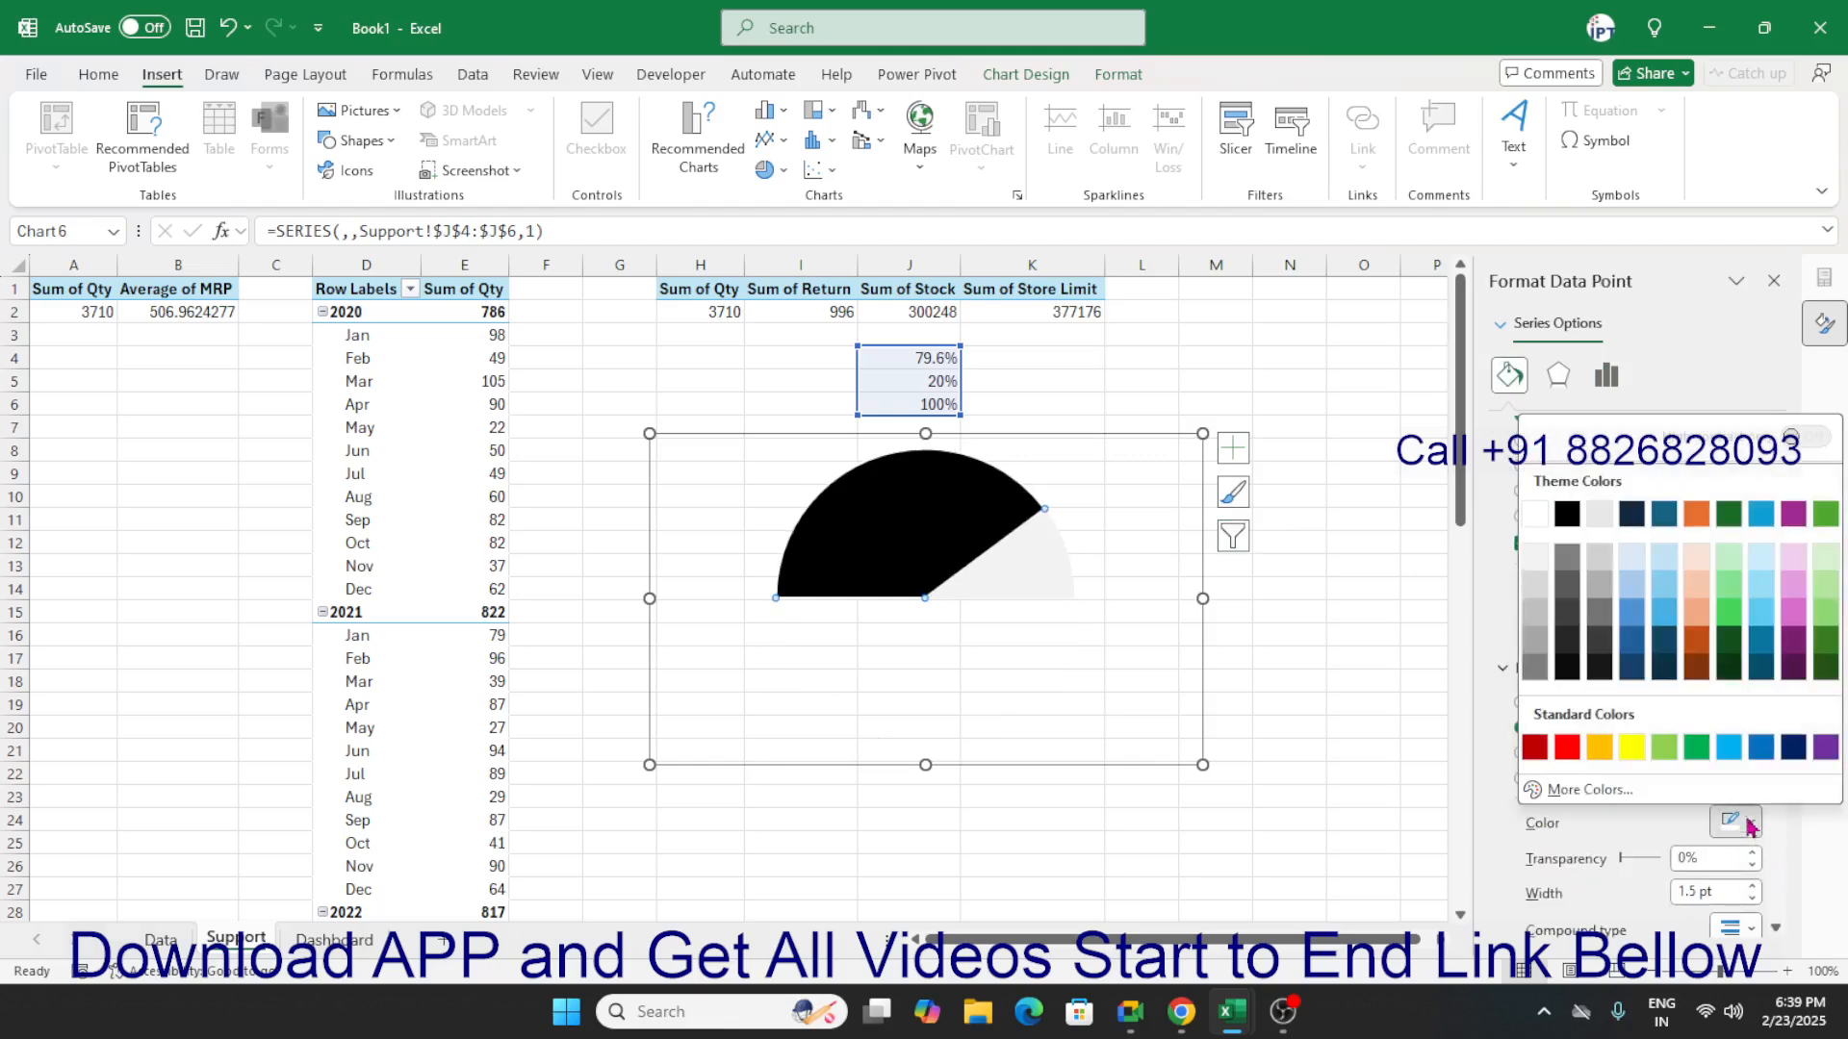
pyautogui.click(1566, 515)
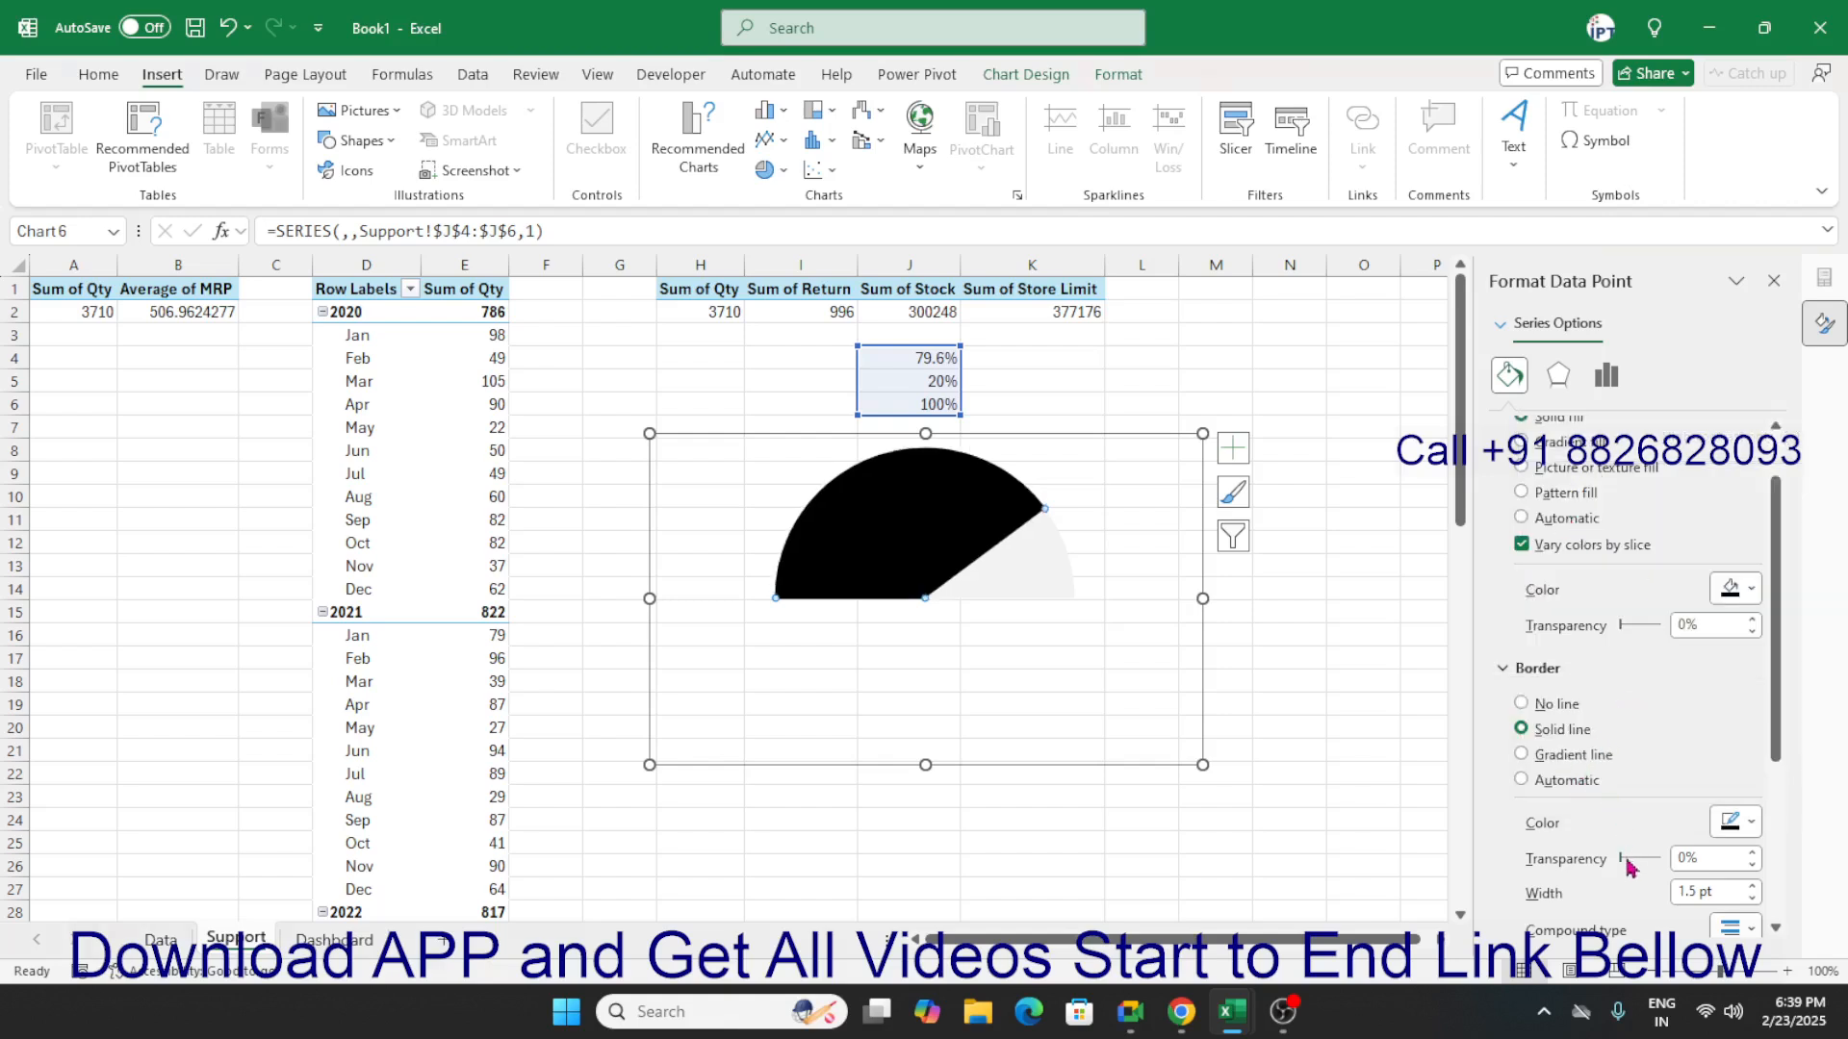
# Increase the black slice's border width to 7.25 pt.
pyautogui.click(1753, 887)
pyautogui.click(1753, 887)
pyautogui.click(1752, 886)
pyautogui.click(1753, 887)
pyautogui.click(1752, 887)
pyautogui.click(1753, 886)
pyautogui.click(1753, 887)
pyautogui.click(1753, 886)
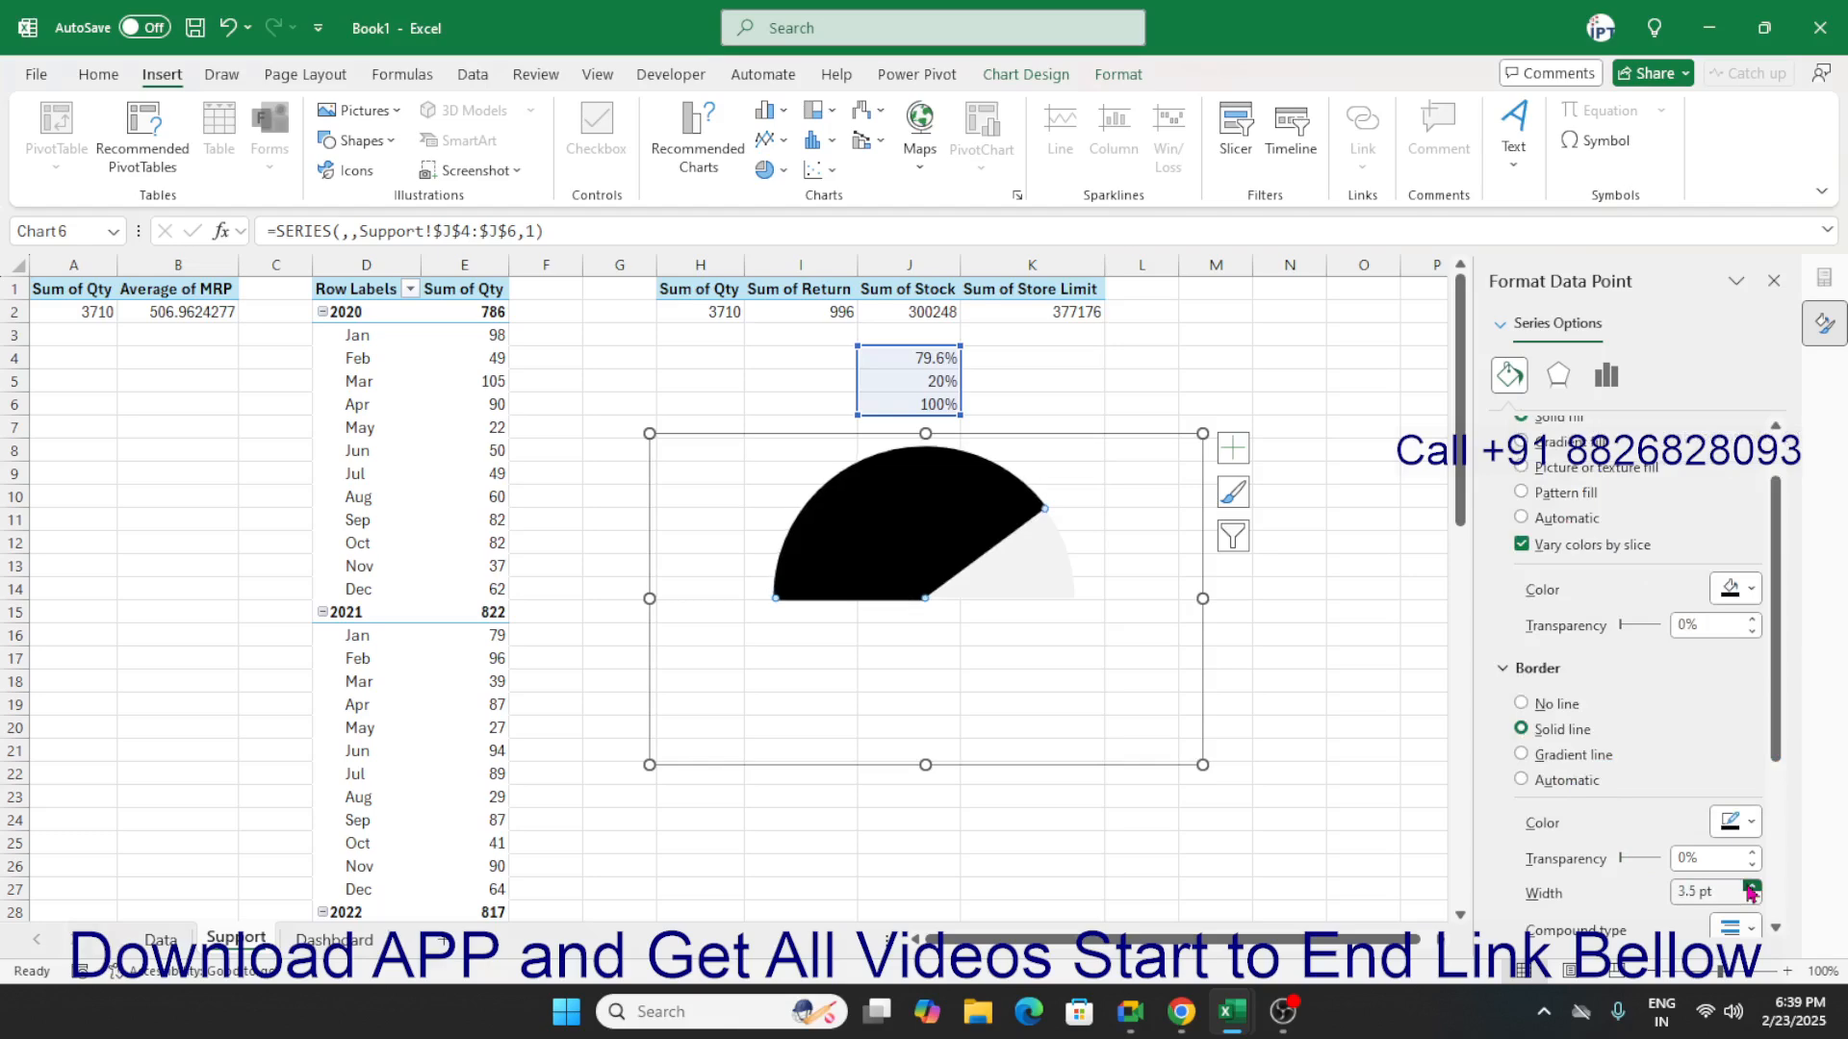
pyautogui.click(1752, 887)
pyautogui.click(1752, 886)
pyautogui.click(1753, 887)
pyautogui.click(1752, 886)
pyautogui.click(1752, 887)
pyautogui.click(1752, 886)
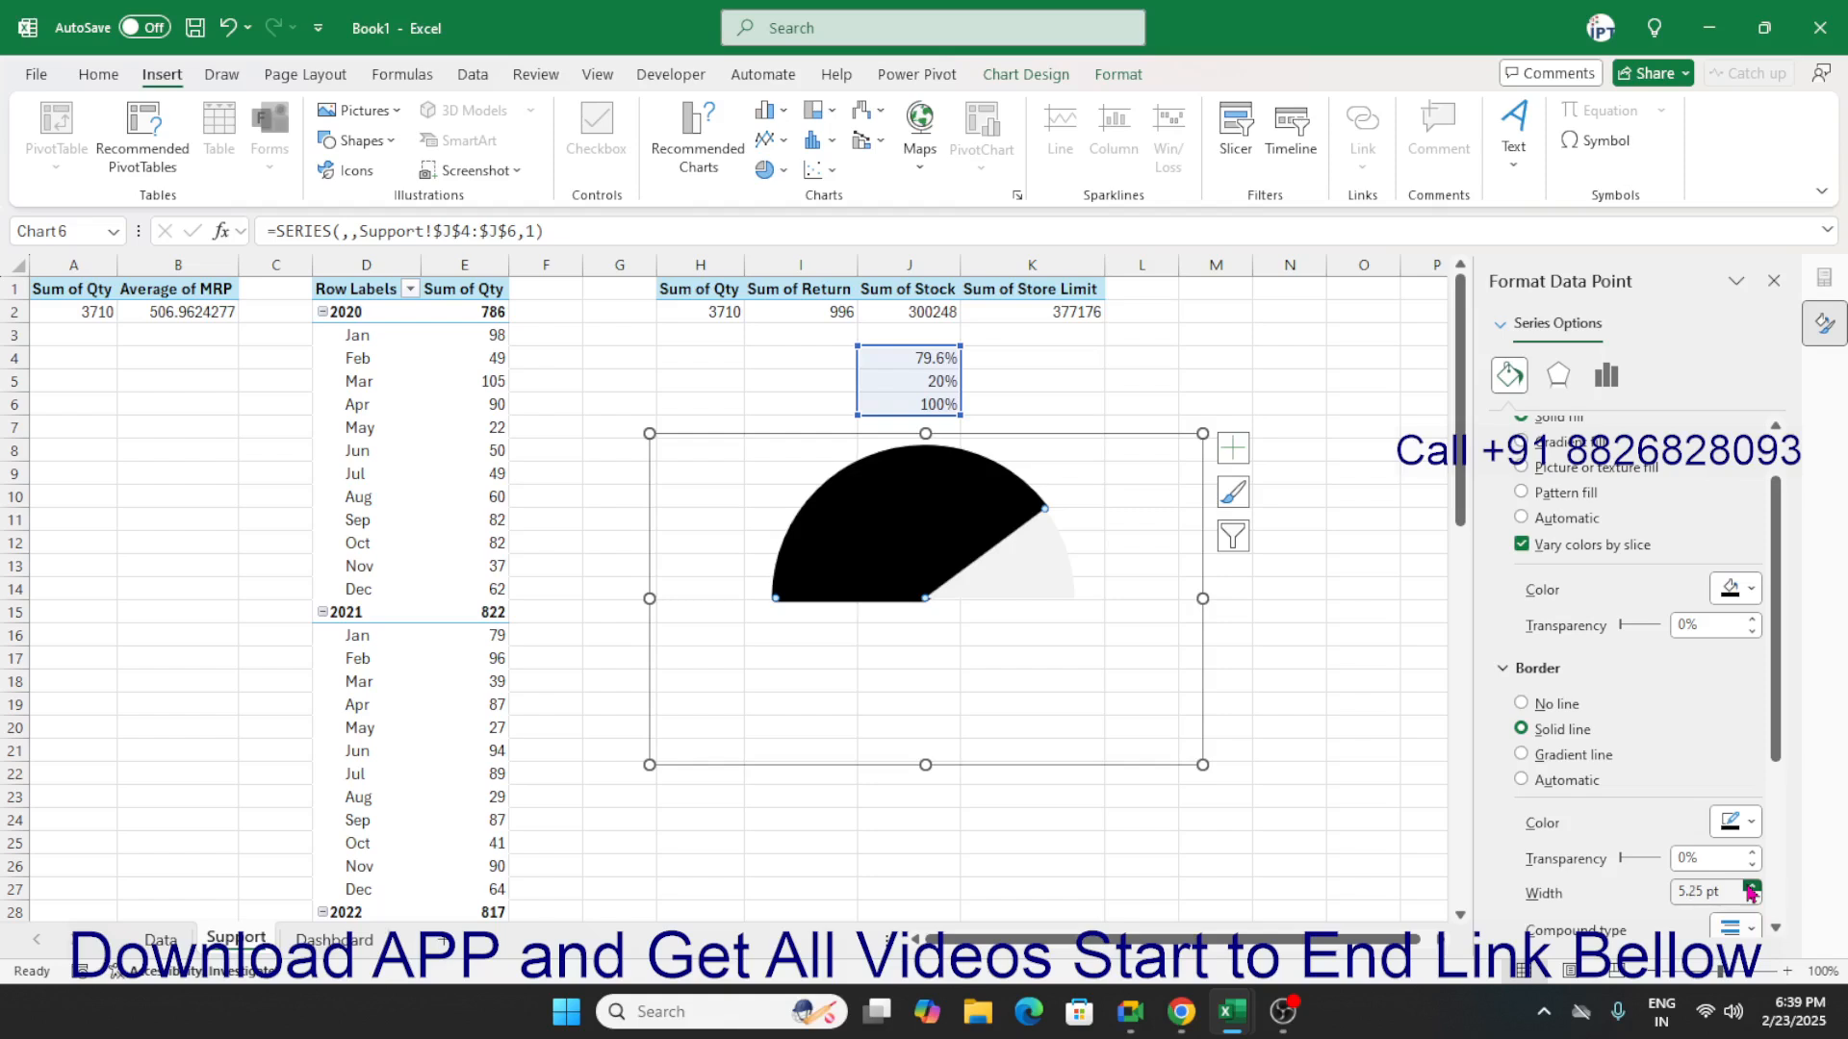
pyautogui.click(1753, 887)
pyautogui.click(1752, 886)
pyautogui.click(1753, 886)
pyautogui.click(1752, 886)
pyautogui.click(1752, 886)
pyautogui.click(1753, 887)
pyautogui.click(1752, 887)
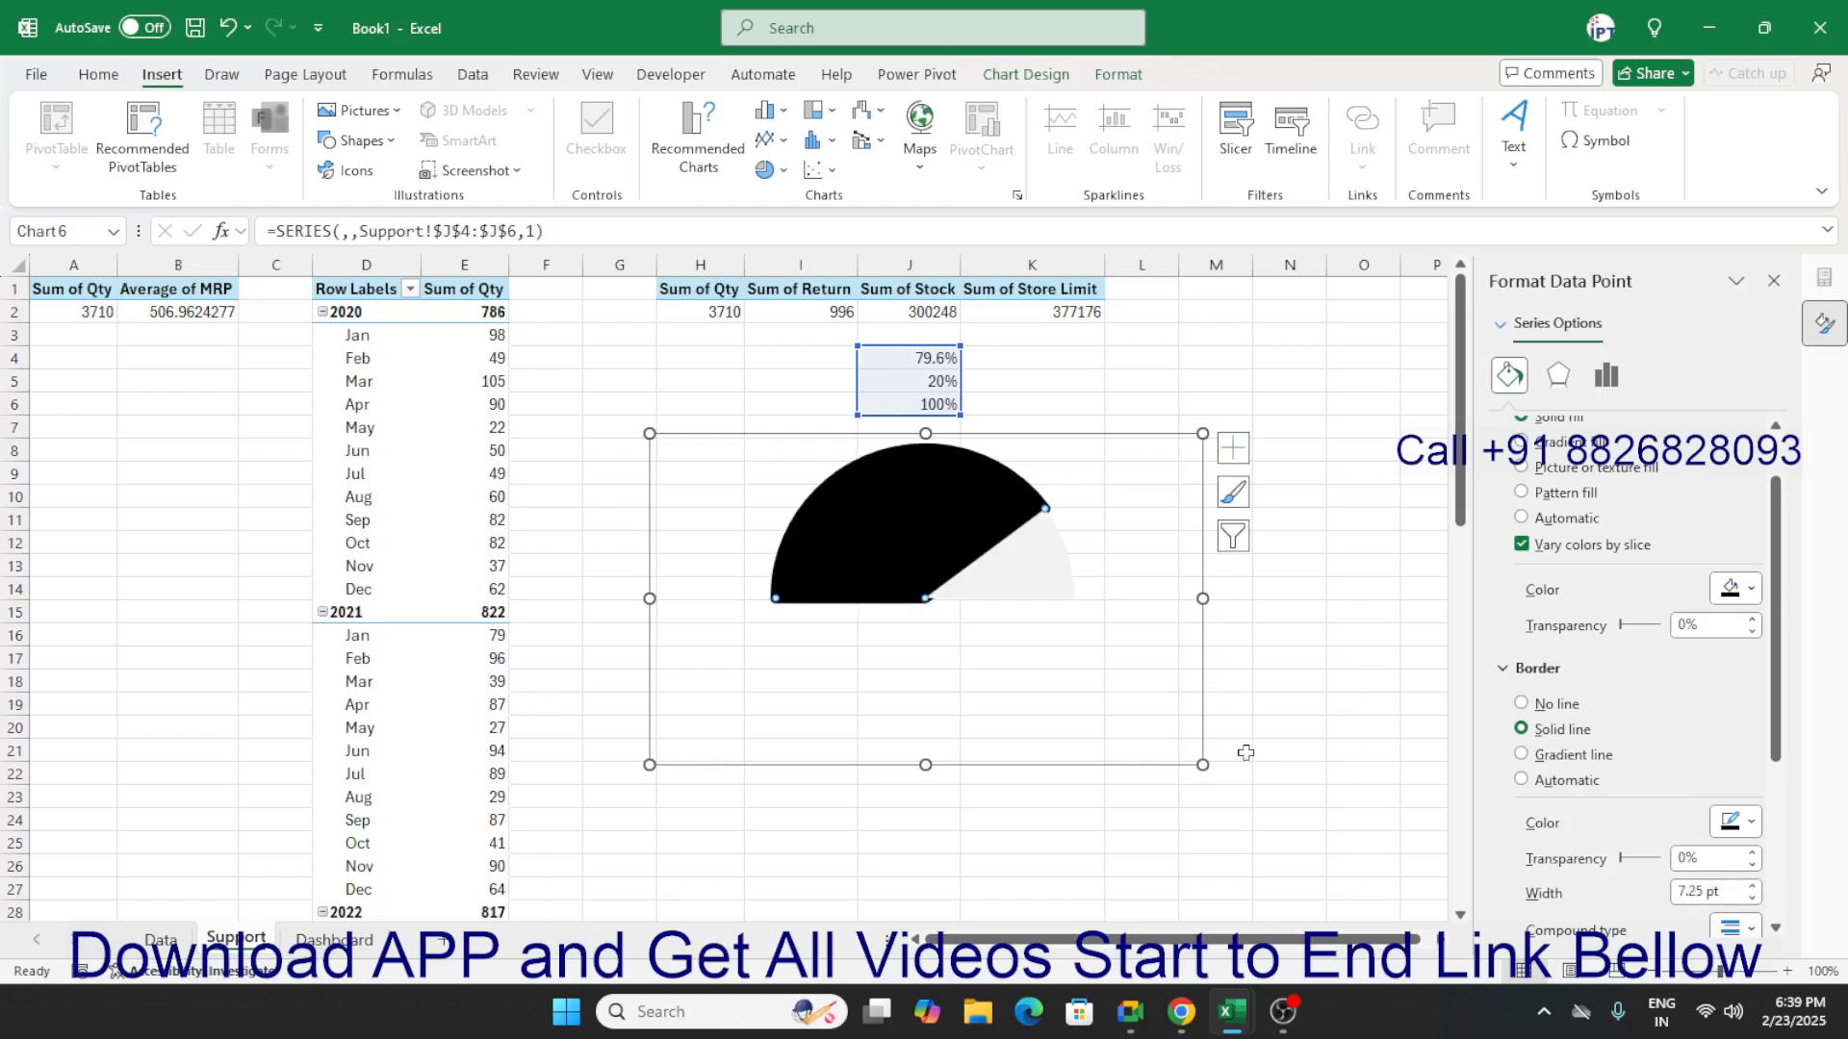
# Cut the finished gauge chart from the Support sheet and paste it at R6 on the Dashboard sheet.
pyautogui.click(1079, 685)
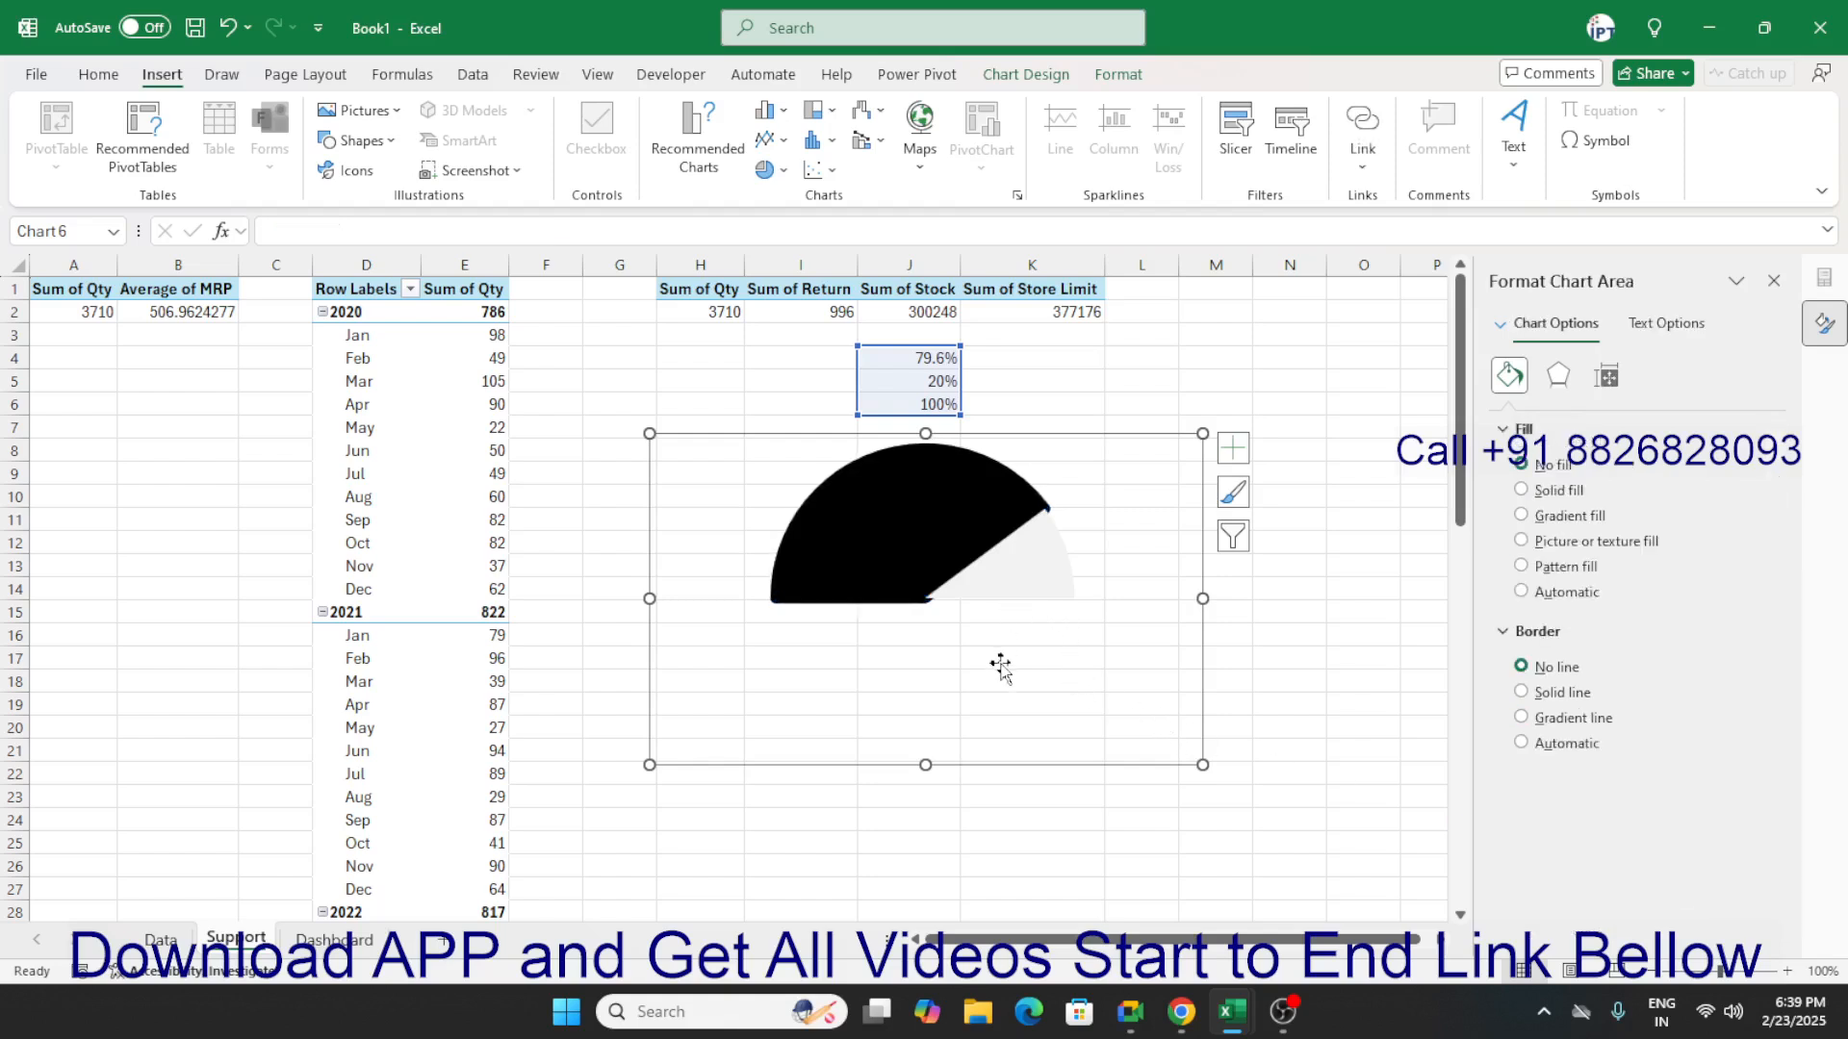
pyautogui.click(1072, 624)
pyautogui.click(1128, 560)
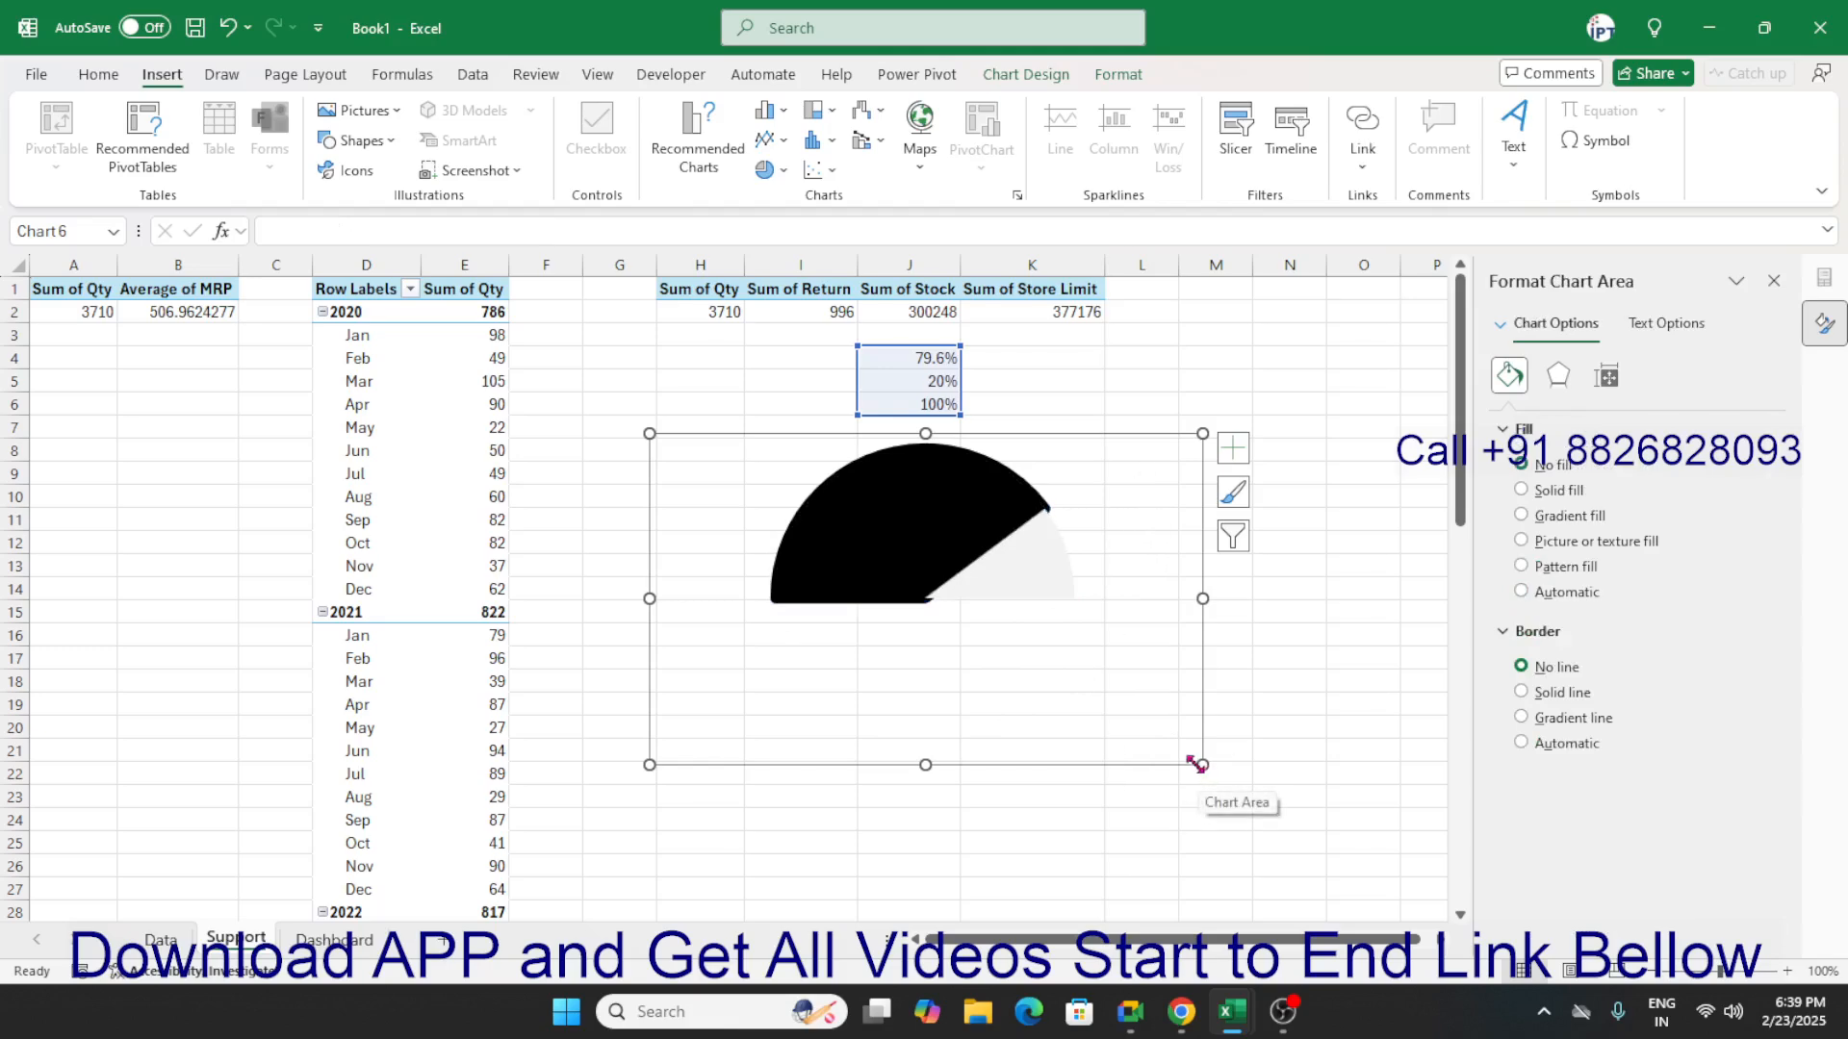
pyautogui.press('Delete')
pyautogui.click(337, 939)
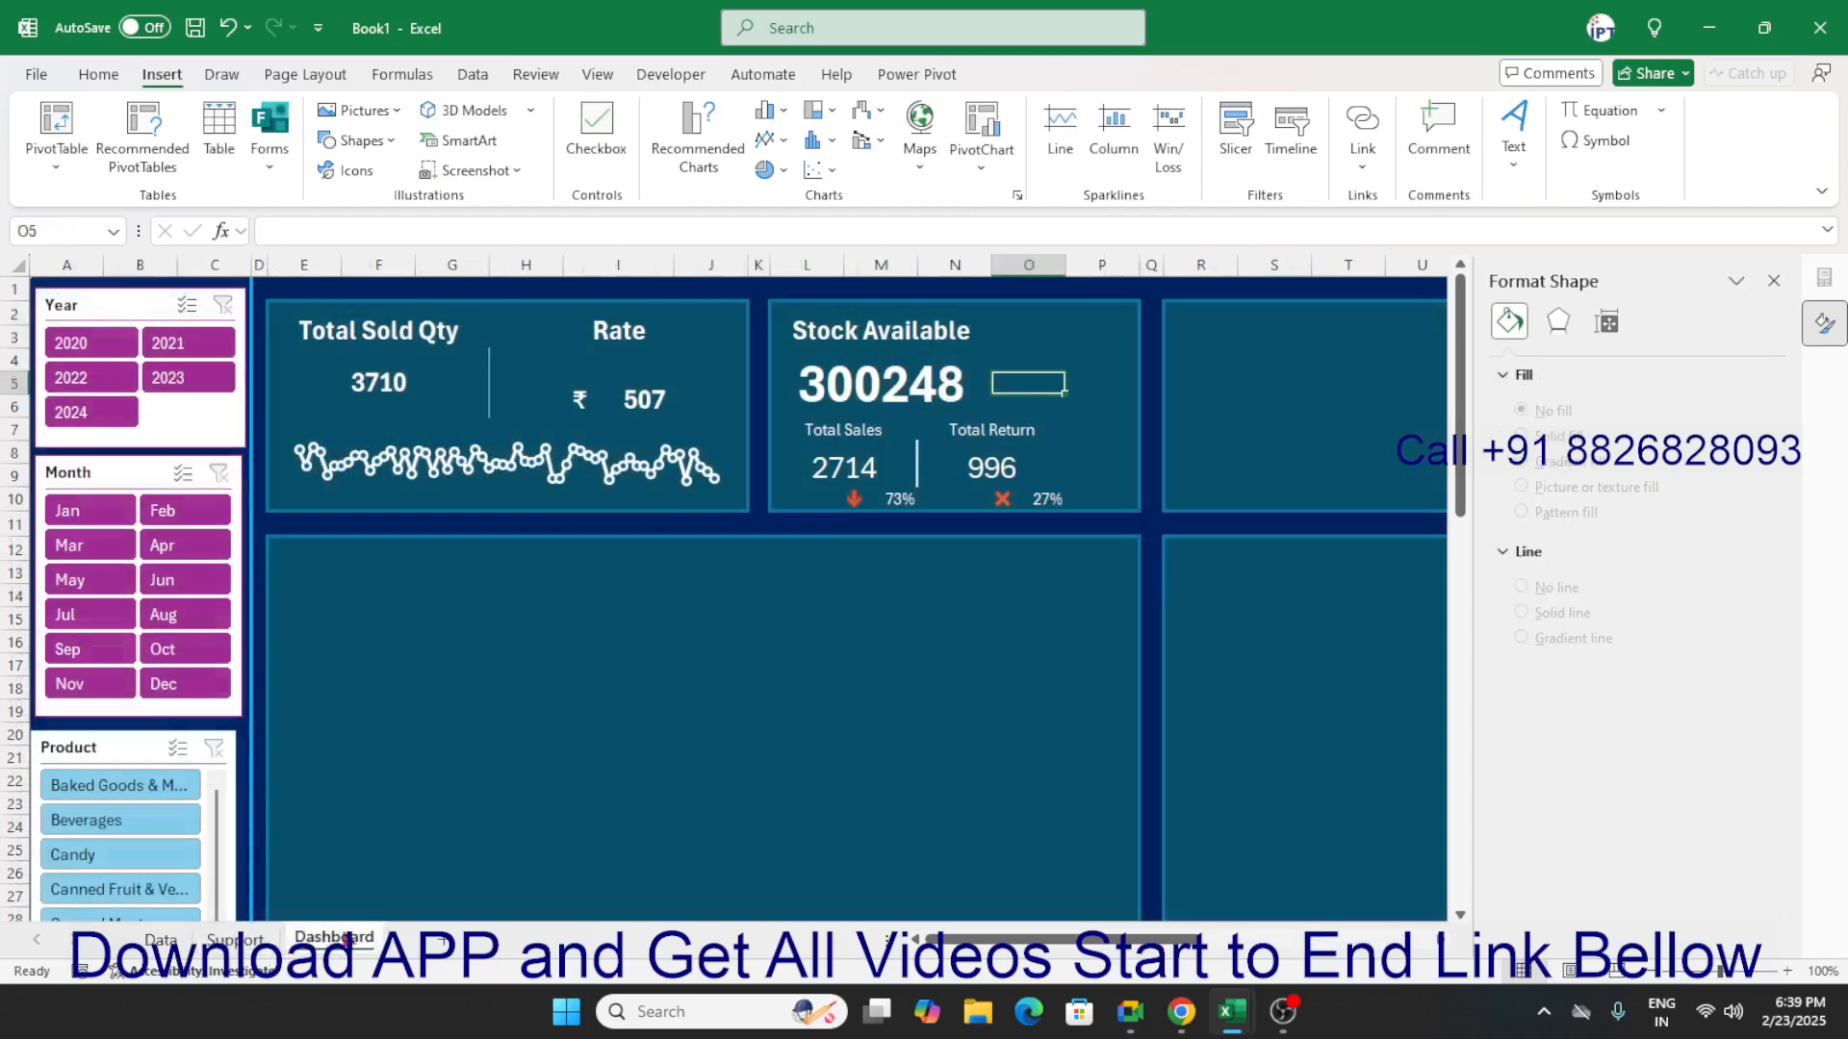
pyautogui.click(1308, 590)
pyautogui.click(1201, 404)
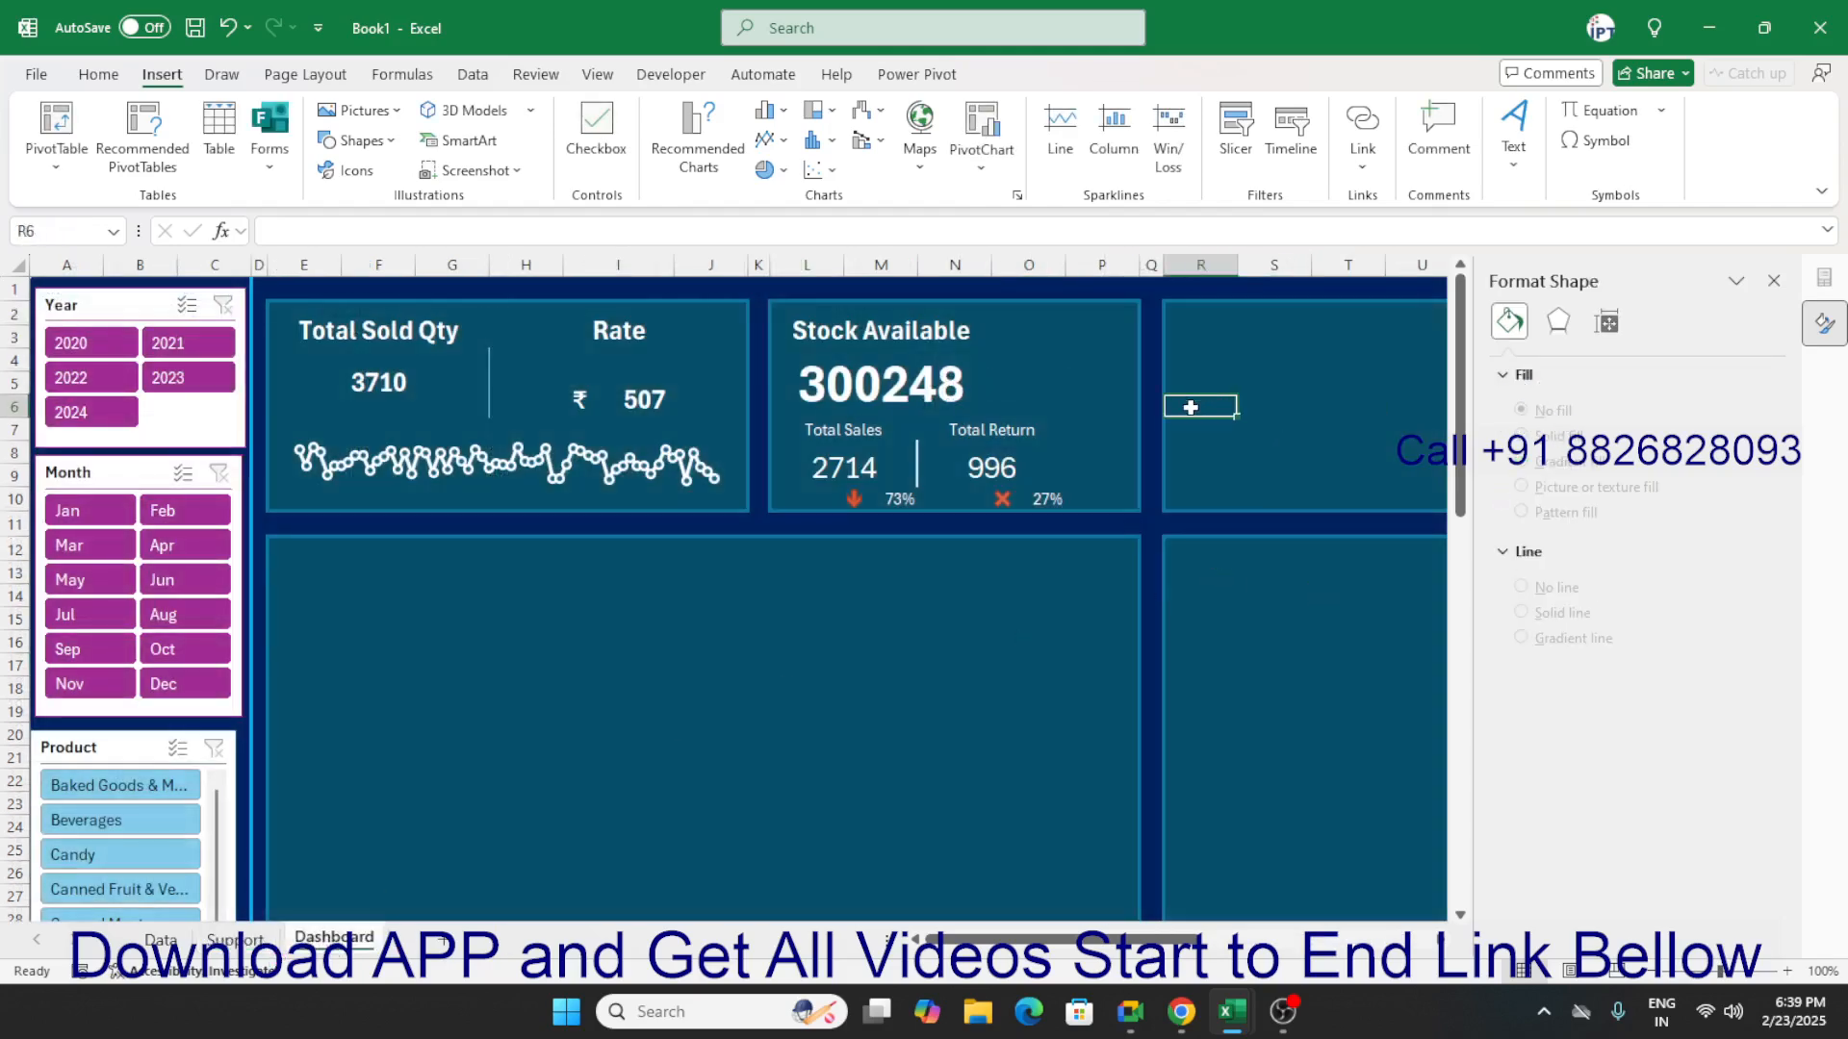
pyautogui.hotkey('ctrl', 'v')
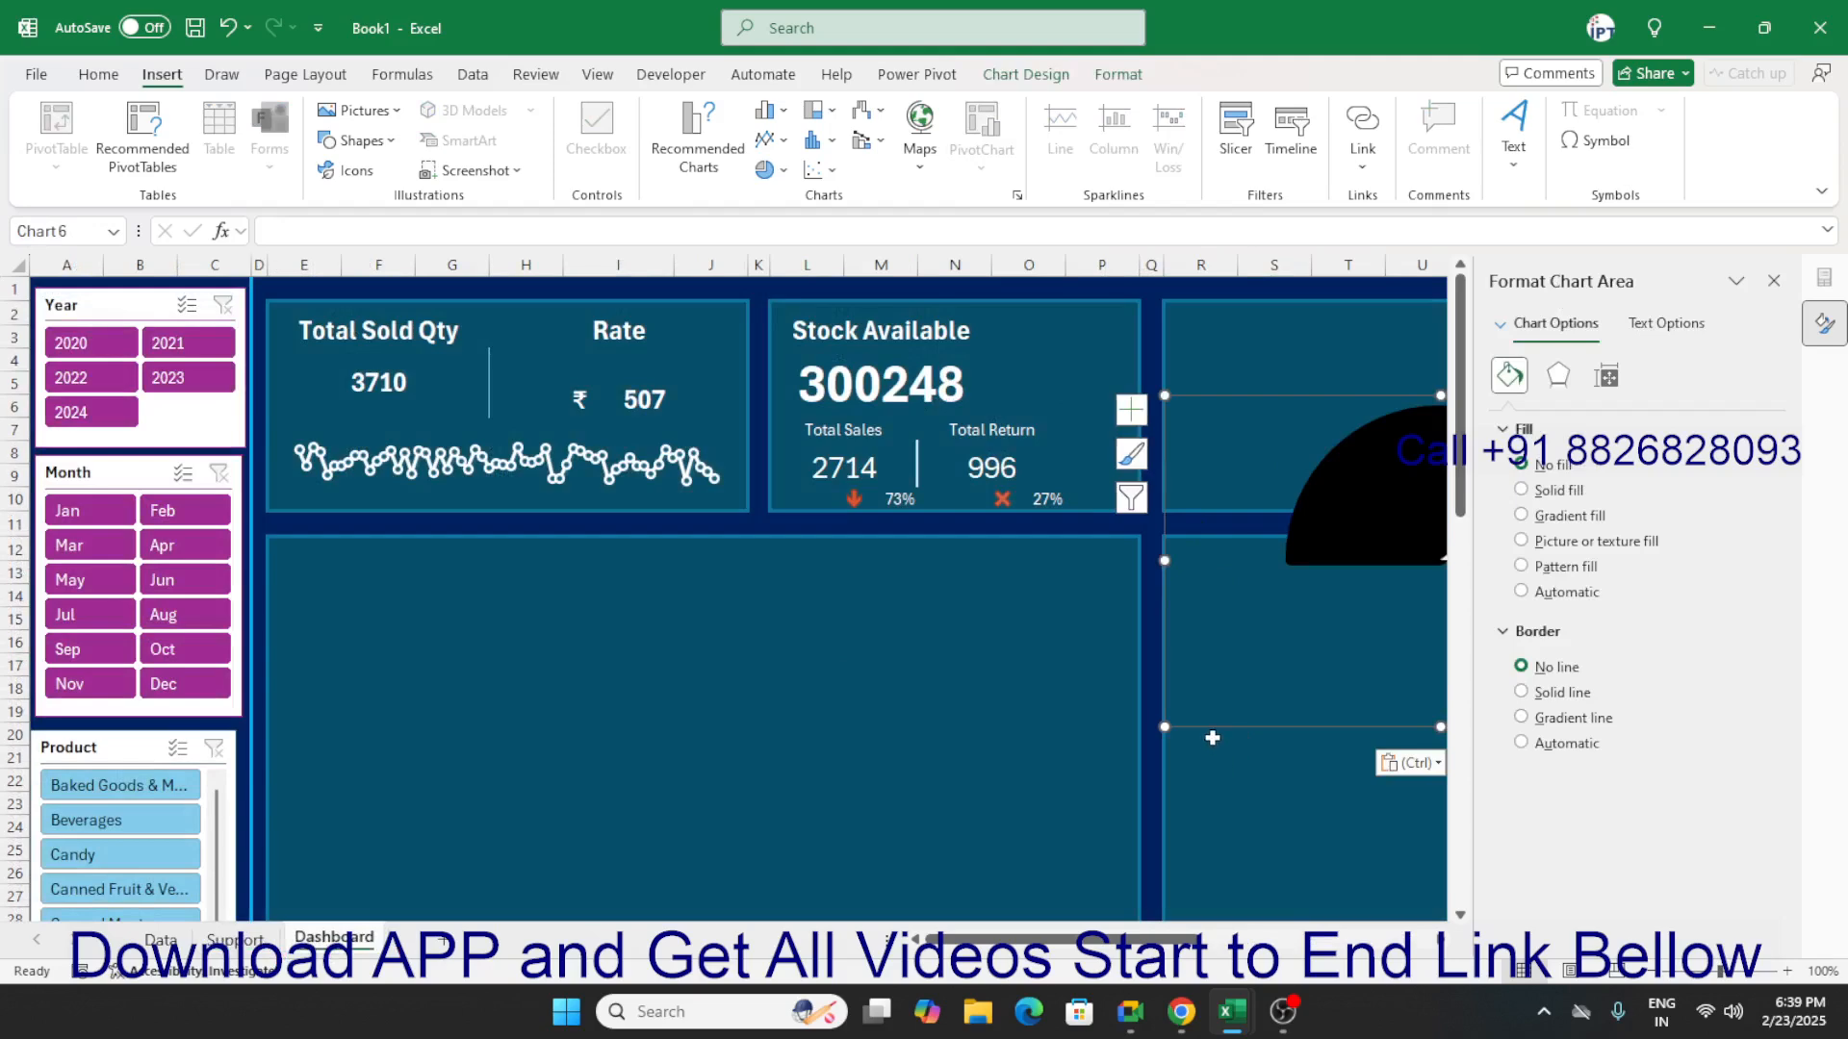
# Shrink the gauge chart and place it in the Stock Available card beside the stock figure, above Total Return.
pyautogui.moveTo(1213, 737); pyautogui.dragTo(808, 672)
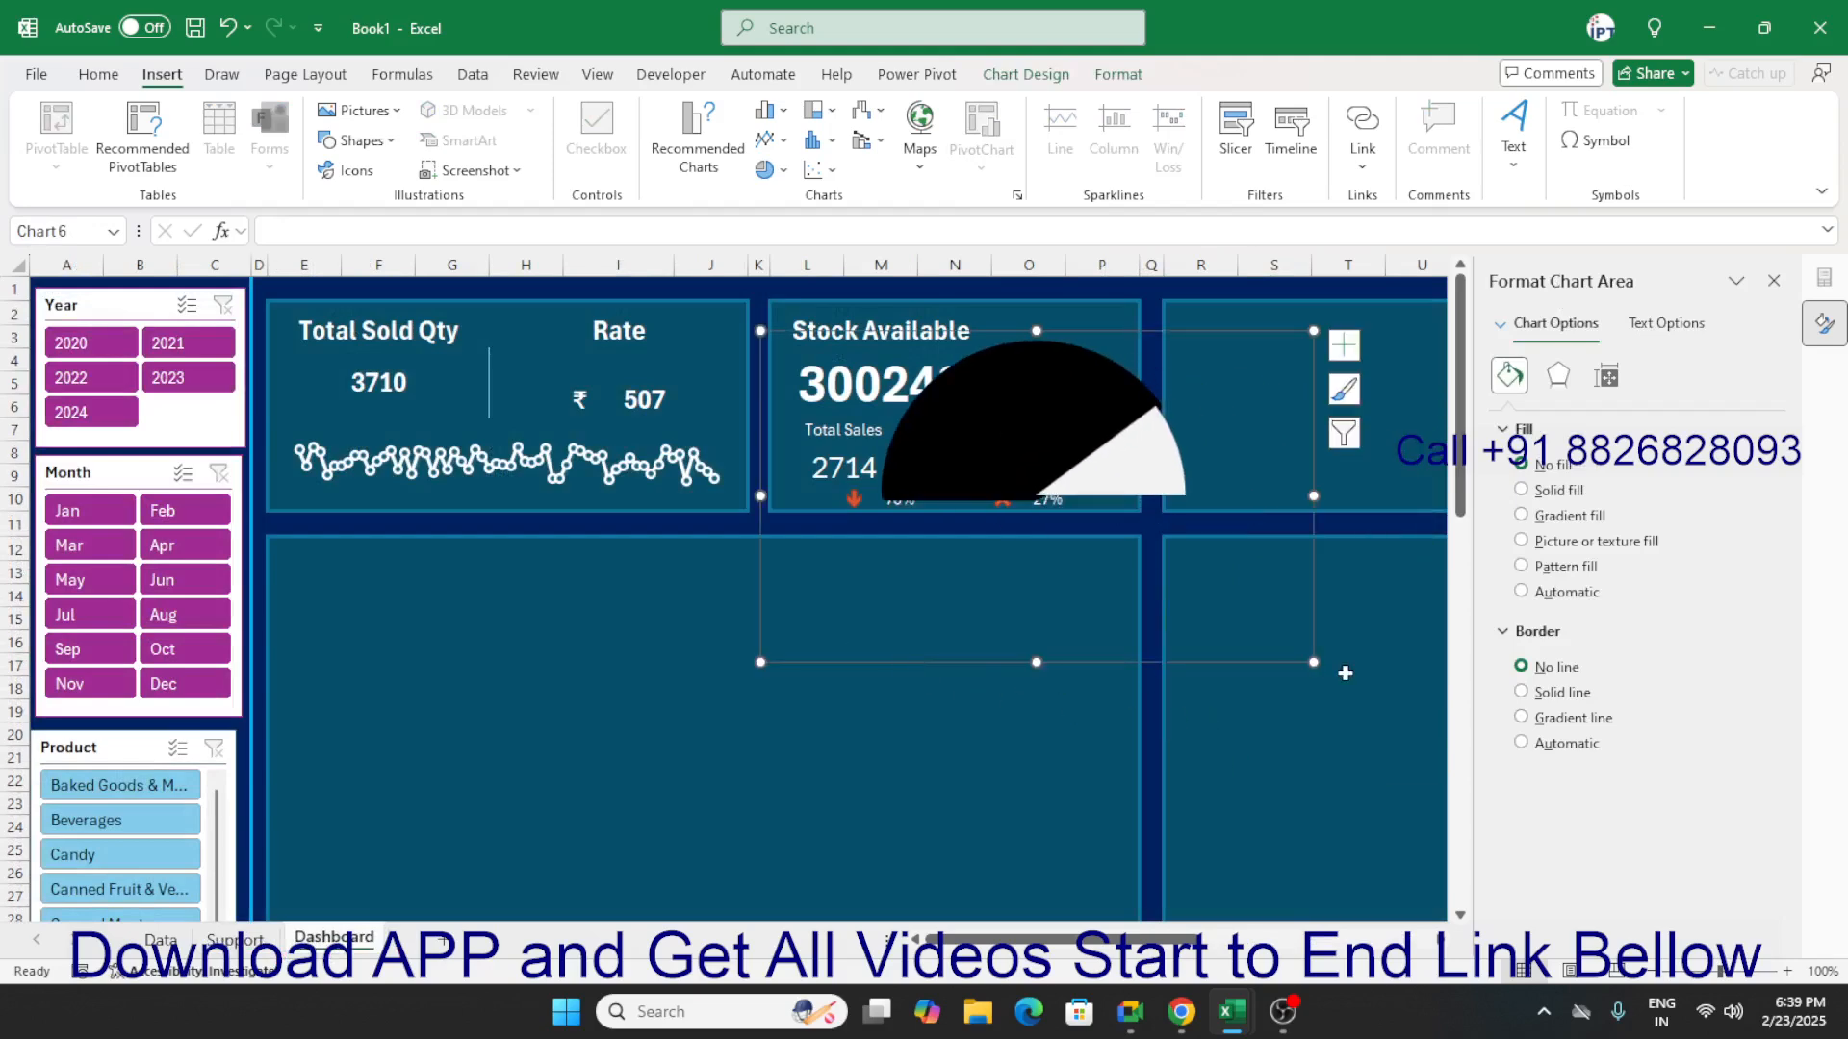
pyautogui.moveTo(1314, 662); pyautogui.dragTo(1131, 554)
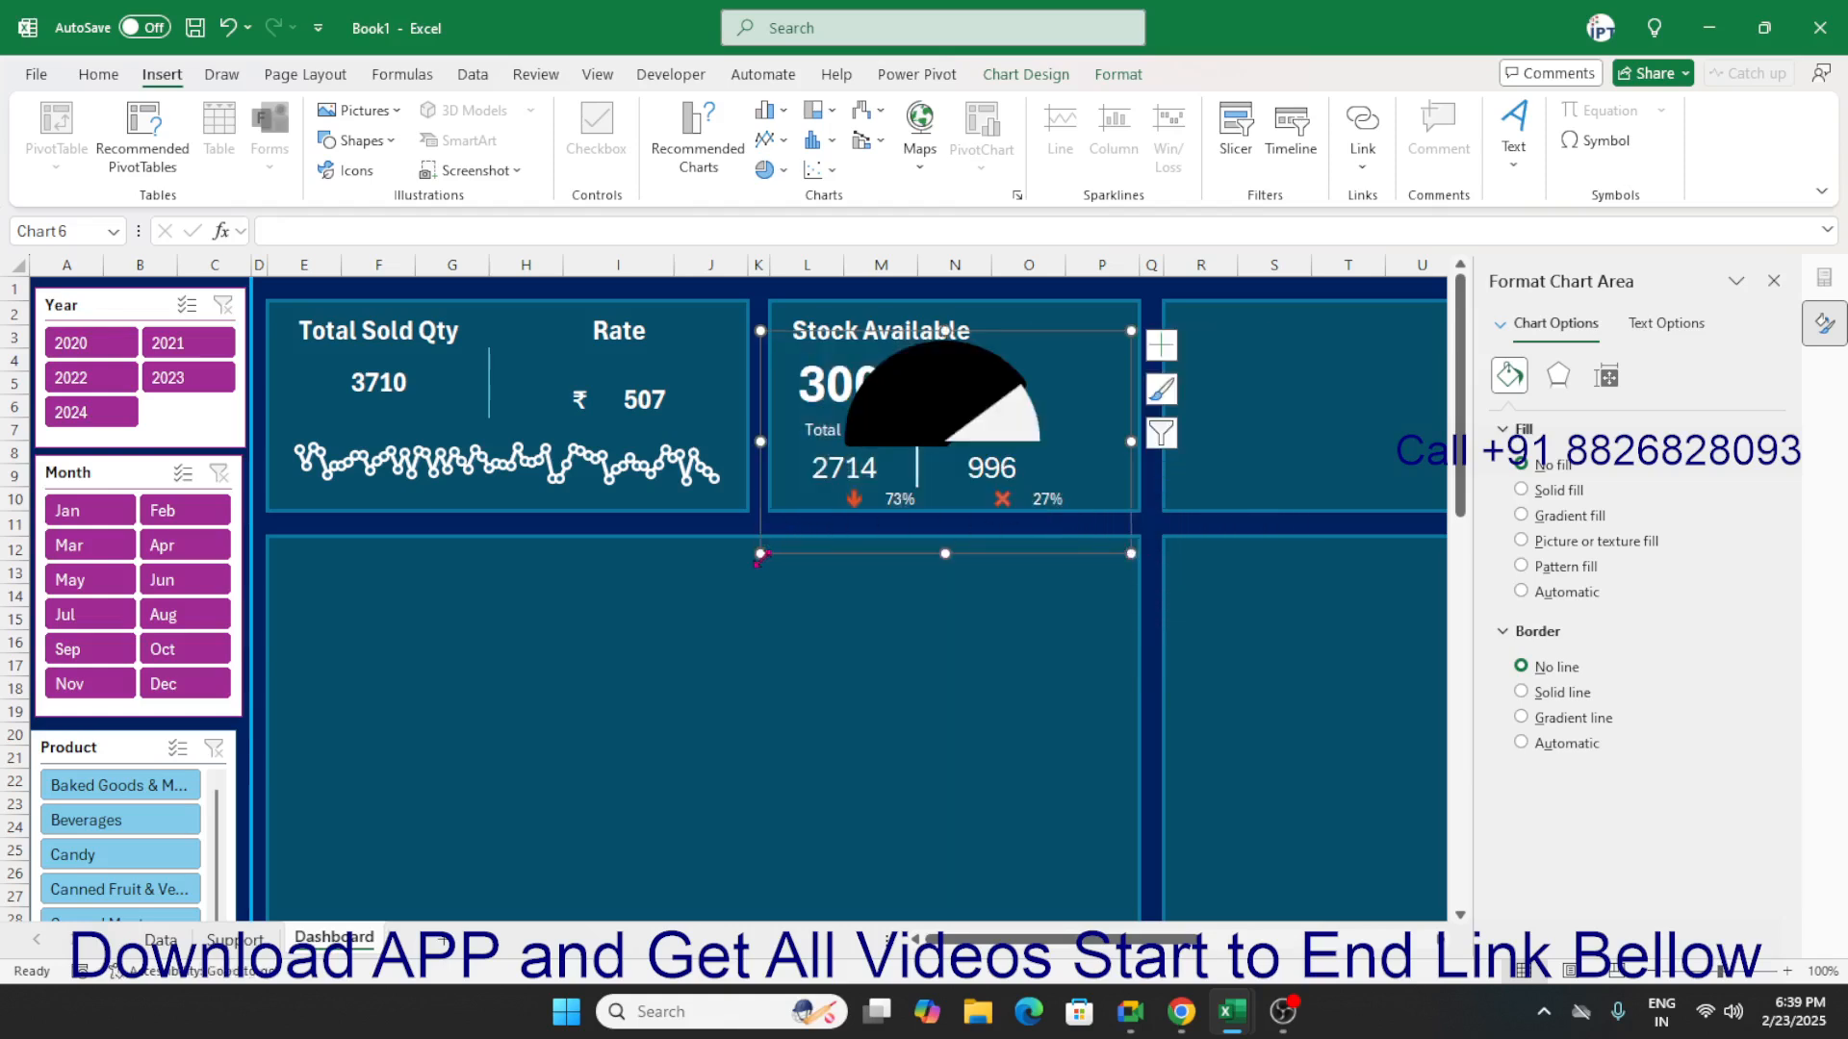
pyautogui.moveTo(760, 555); pyautogui.dragTo(781, 556)
pyautogui.moveTo(867, 557); pyautogui.dragTo(946, 510)
pyautogui.moveTo(1204, 514); pyautogui.dragTo(1157, 494)
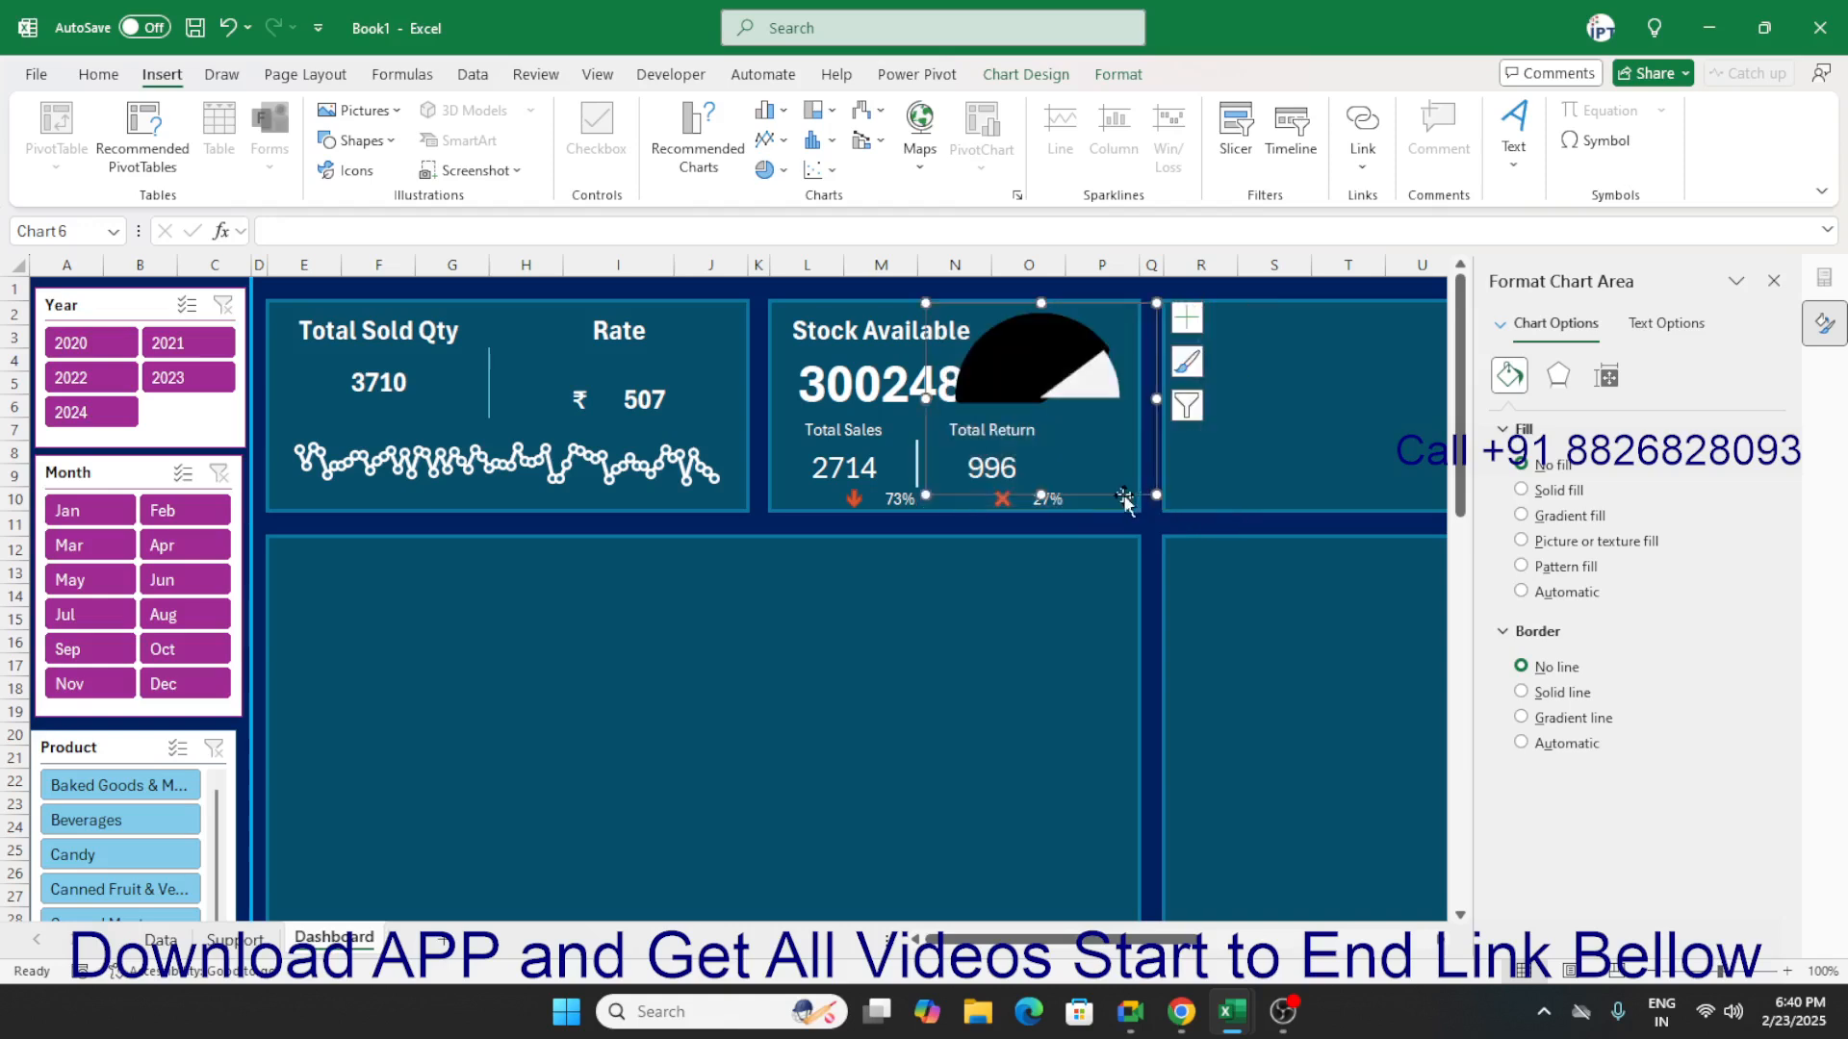